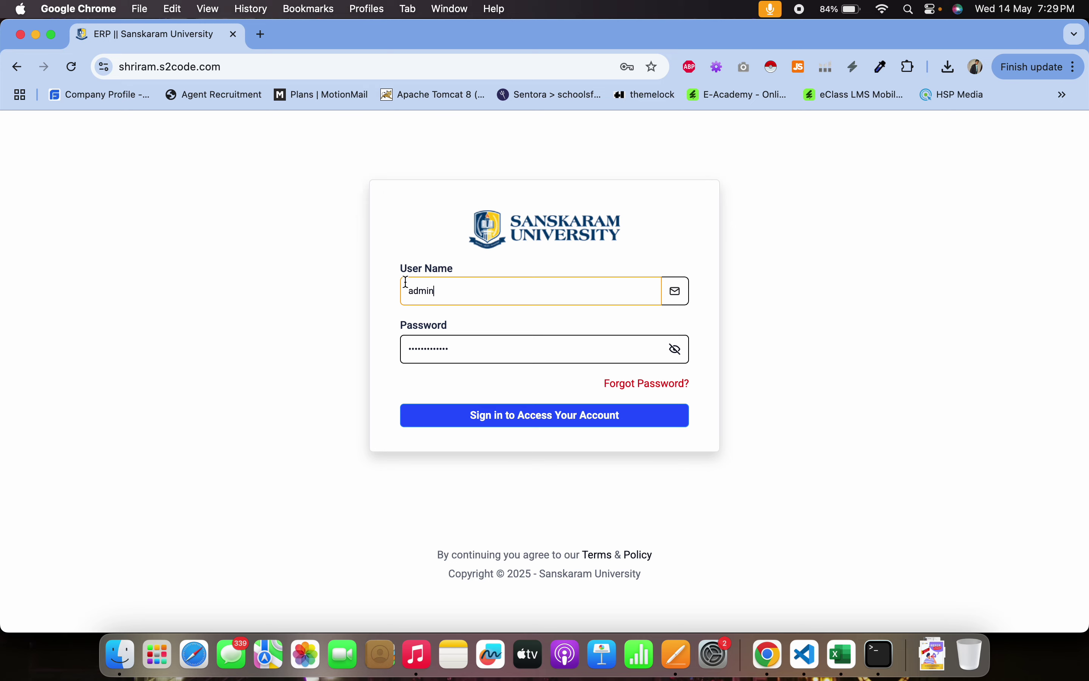
Step: Submit the admin sign-in credentials to reach the OTP page, then show all open windows
click(537, 428)
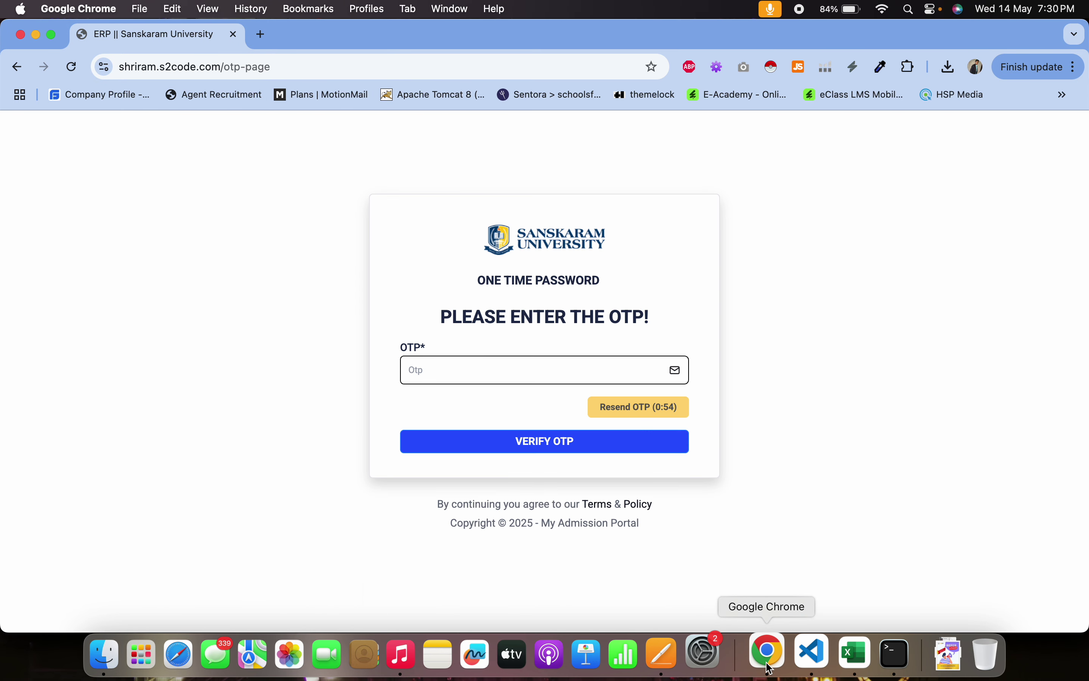
key(ctrl+Up)
key(ctrl+Up)
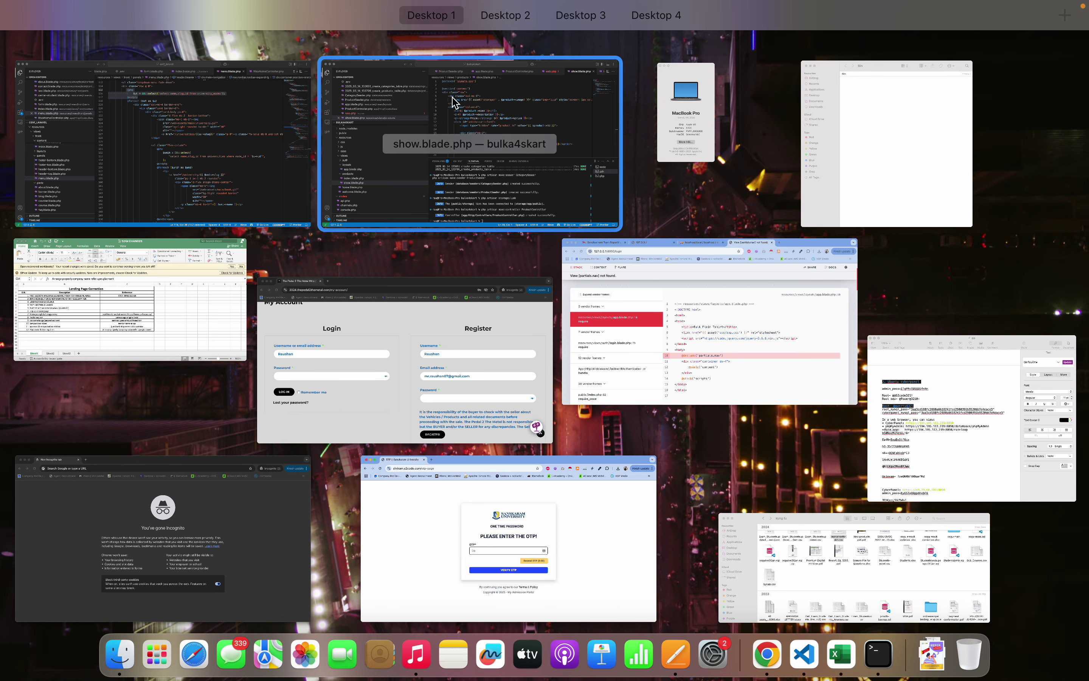
Step: Open the ERP login OTP email in Gmail and copy its code
click(625, 280)
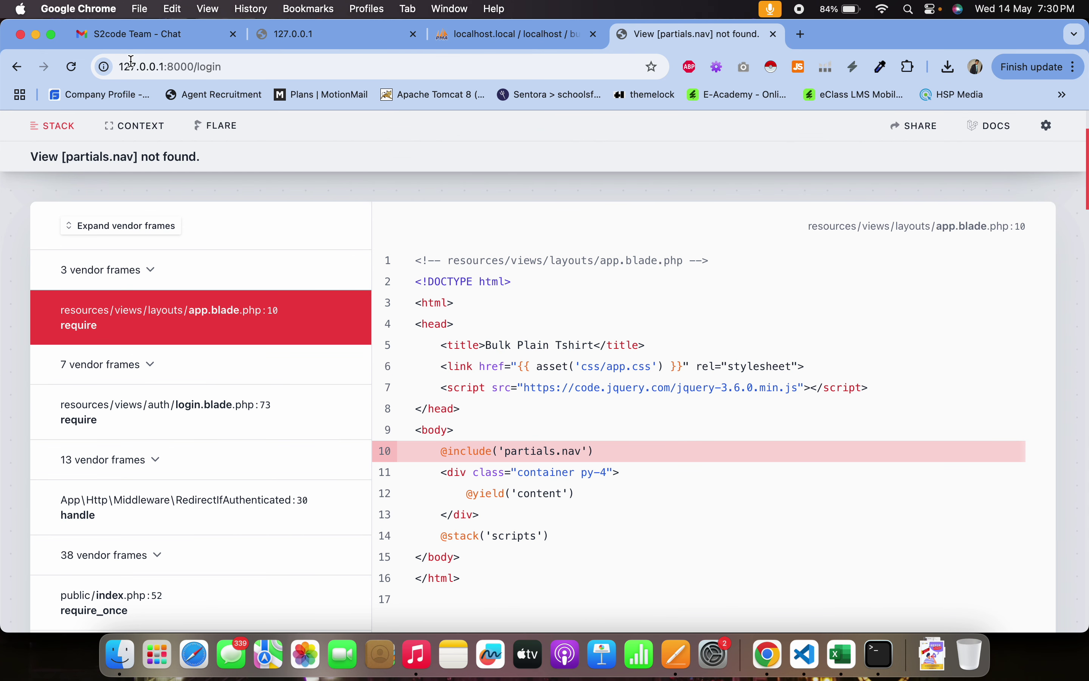
click(127, 34)
click(378, 218)
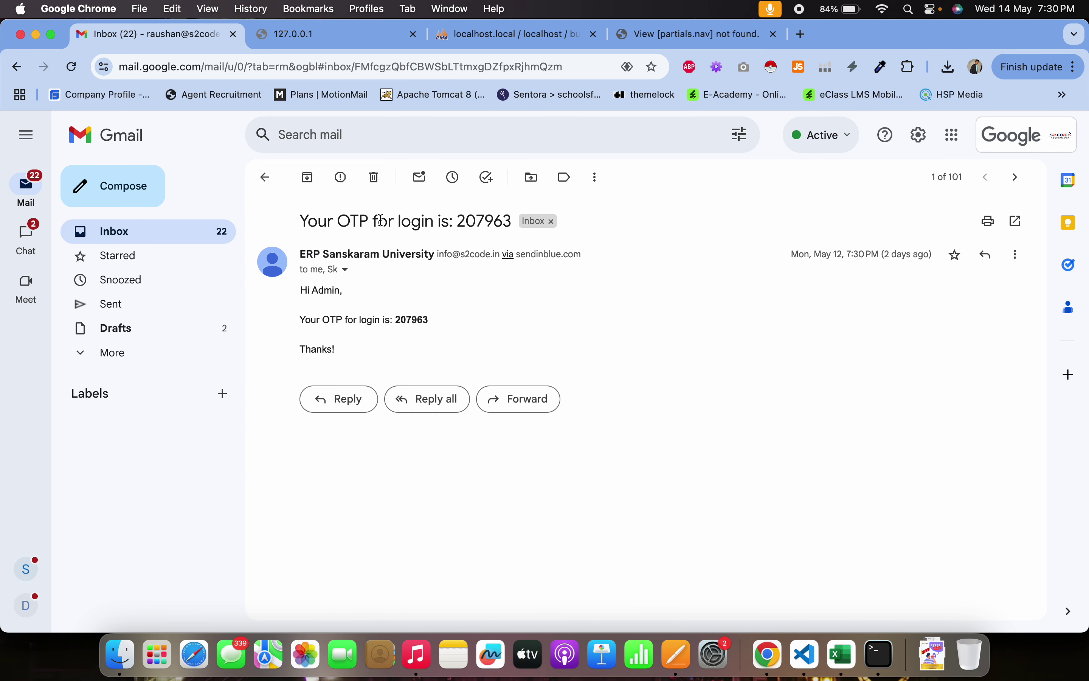
double_click(415, 323)
key(super+c)
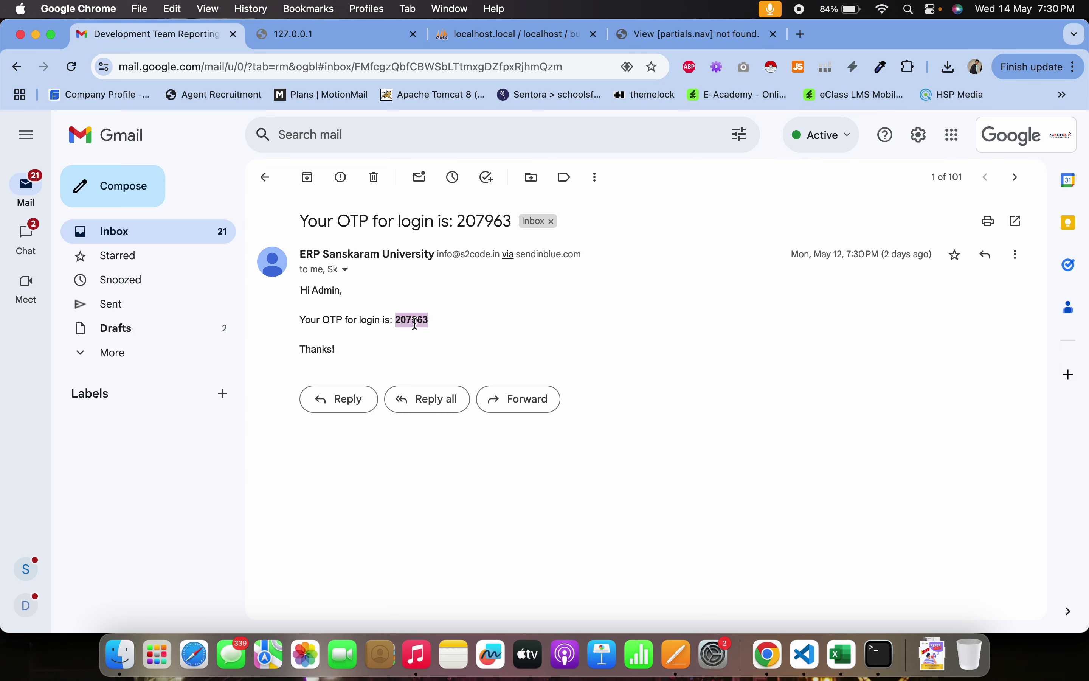
key(super+Tab)
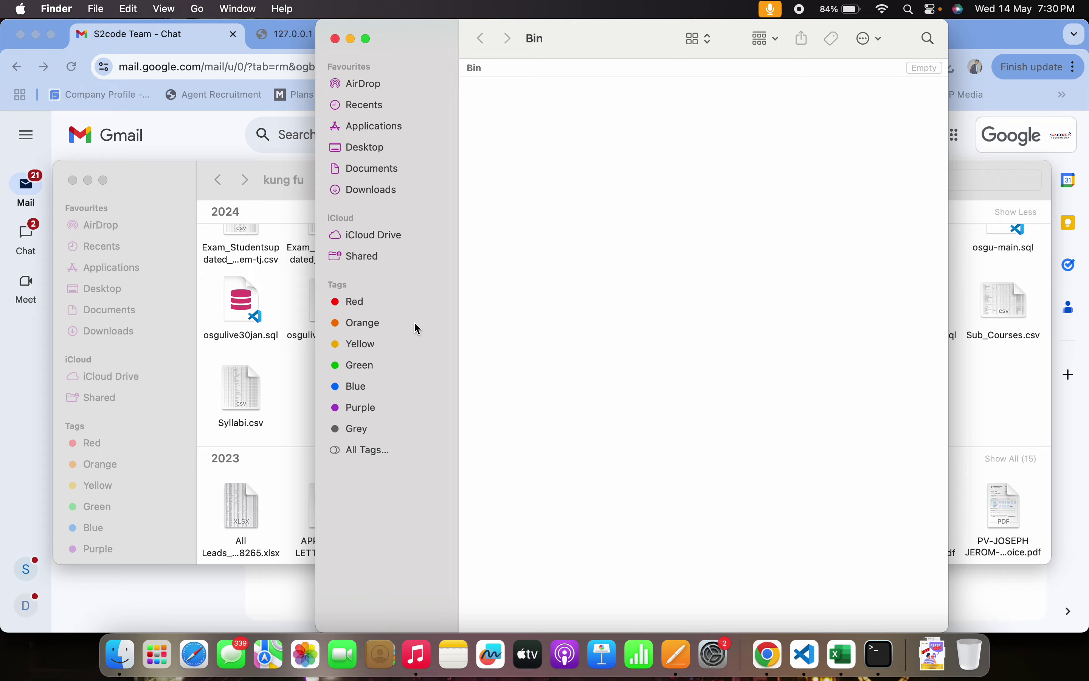
Step: Return to the ERP OTP page window with the OTP field focused
key(super+Tab)
key(super+Tab)
key(super+shift+Tab)
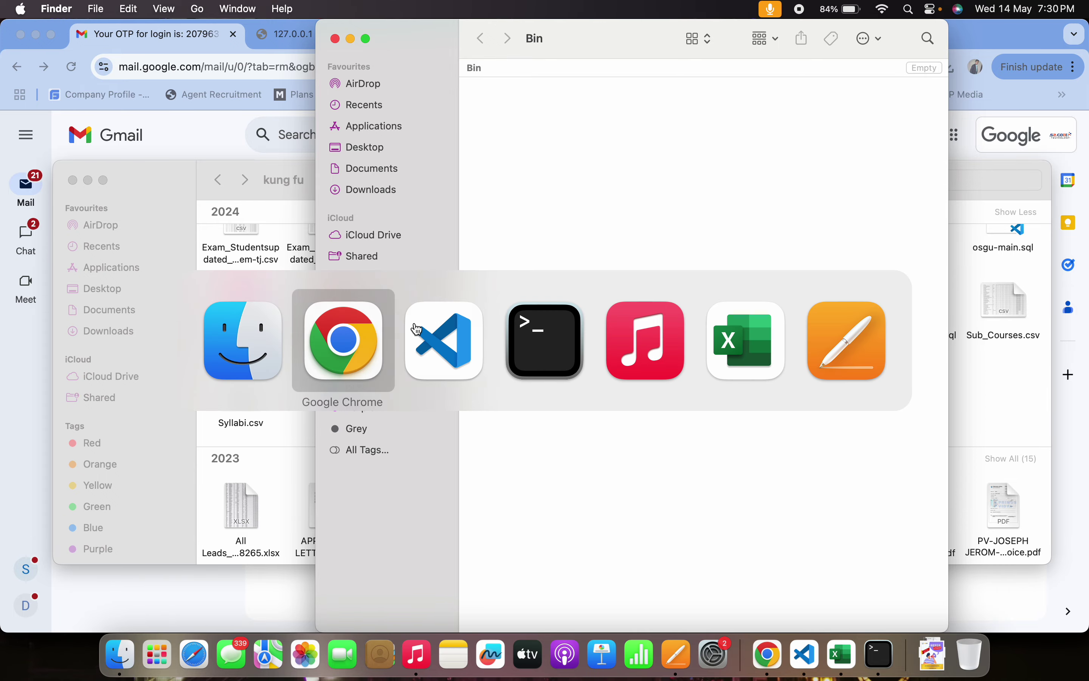
key(ctrl+Up)
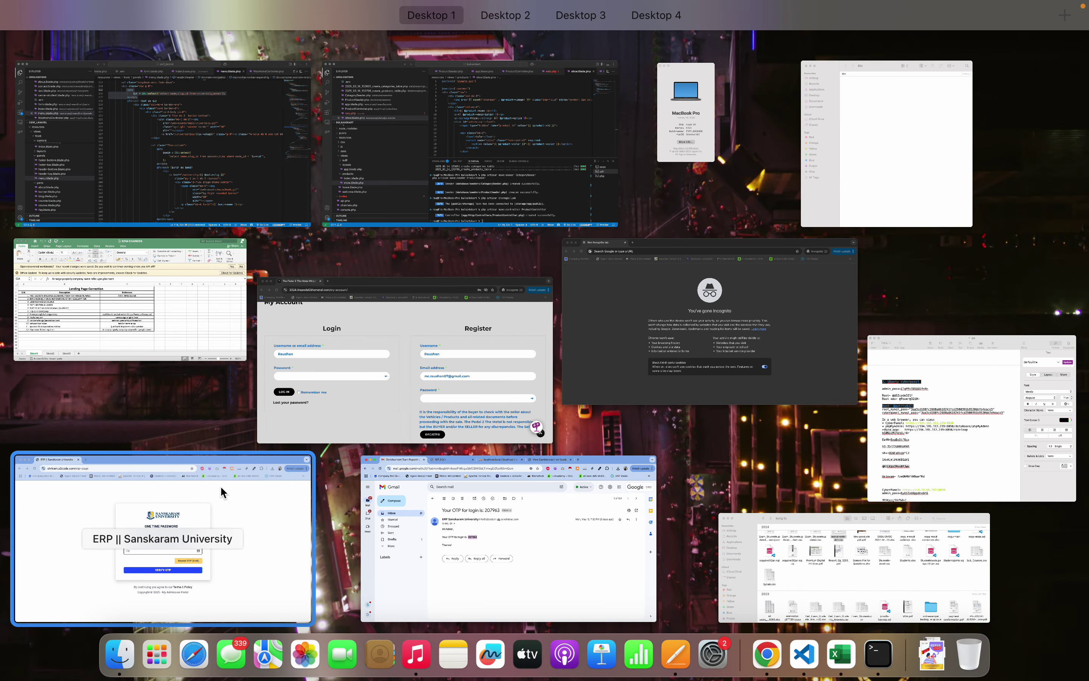
click(220, 485)
click(474, 377)
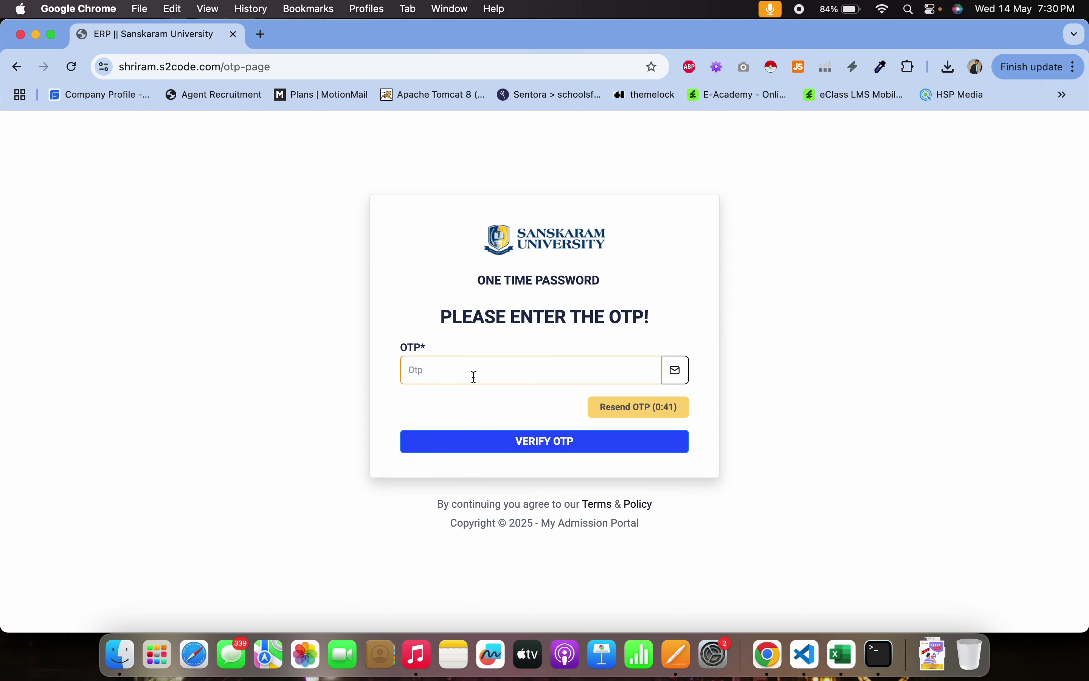
Step: Paste the copied OTP into the field and verify it to reach the admin Dashboard
key(super+v)
click(491, 435)
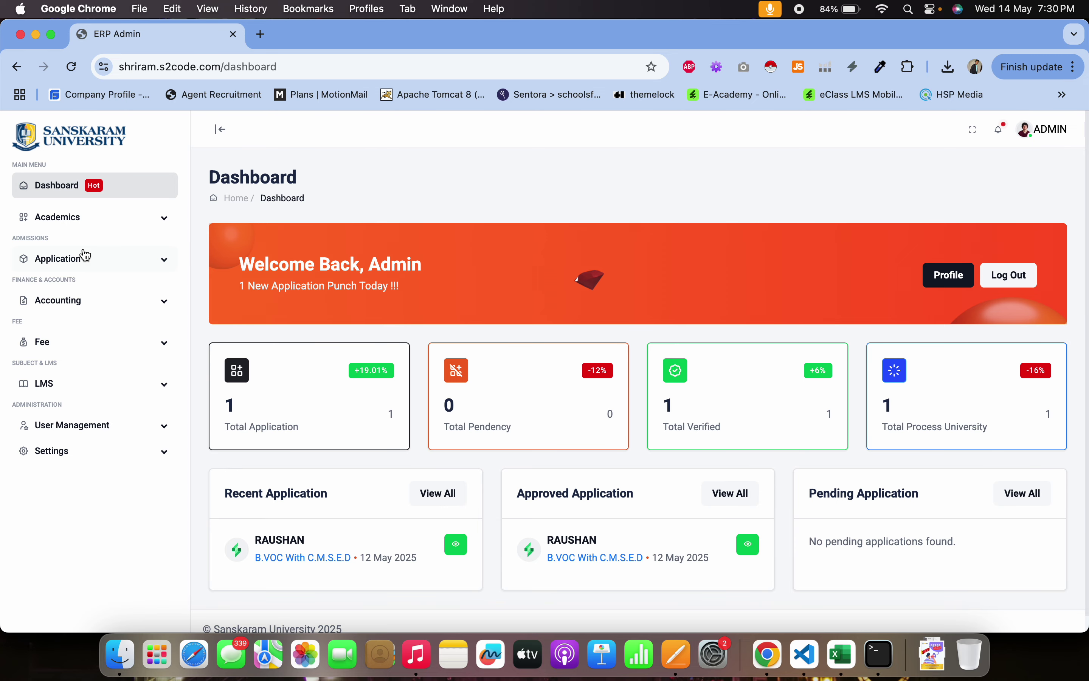
Step: Open Academics > University to show the SANSKARAM UNIVERSITY (SU) card
click(142, 225)
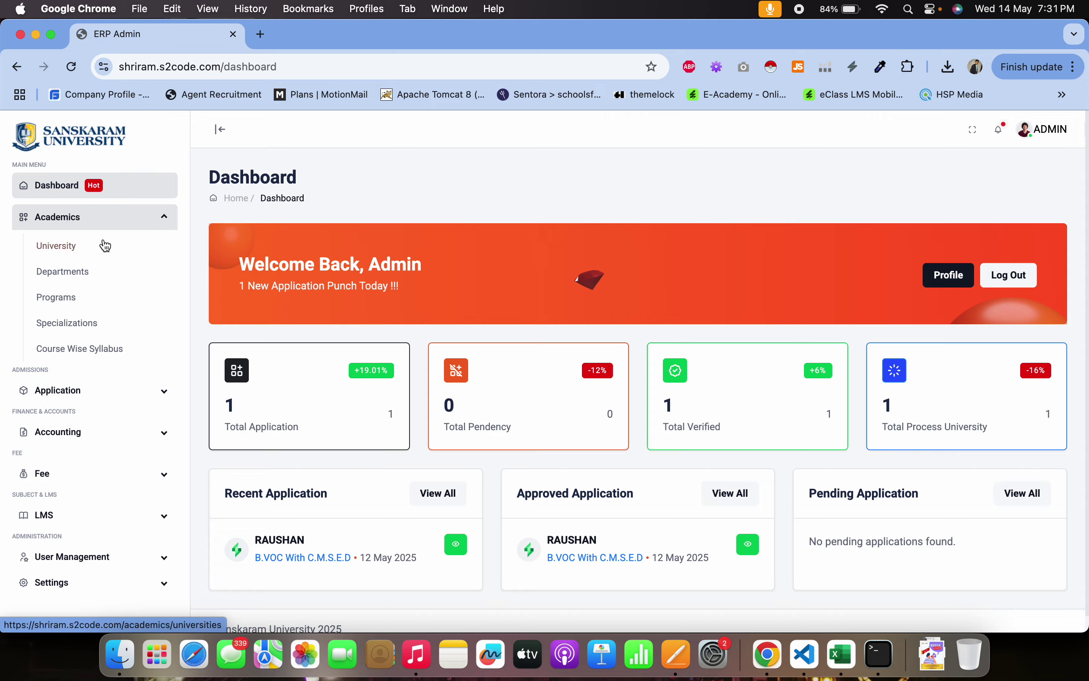
click(58, 252)
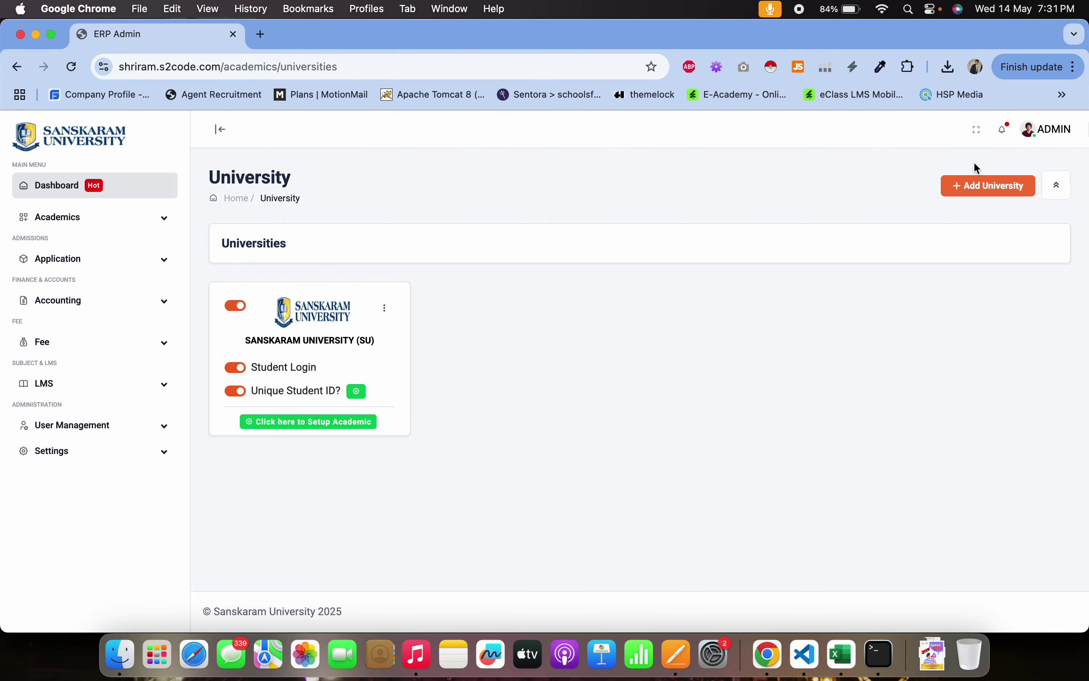
click(959, 195)
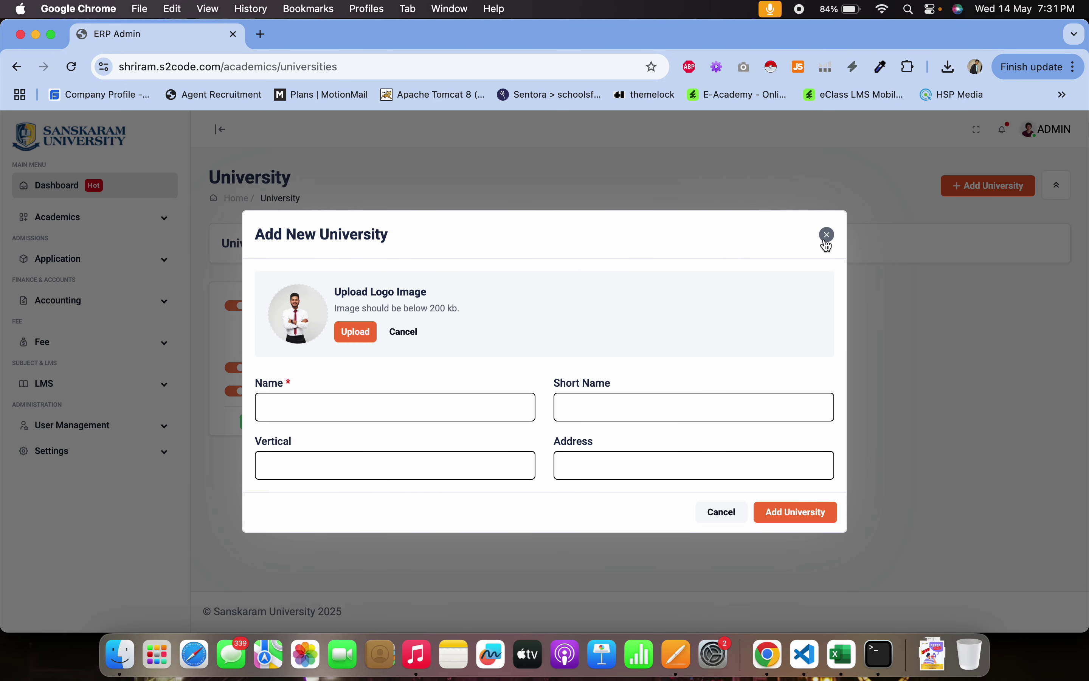
click(827, 243)
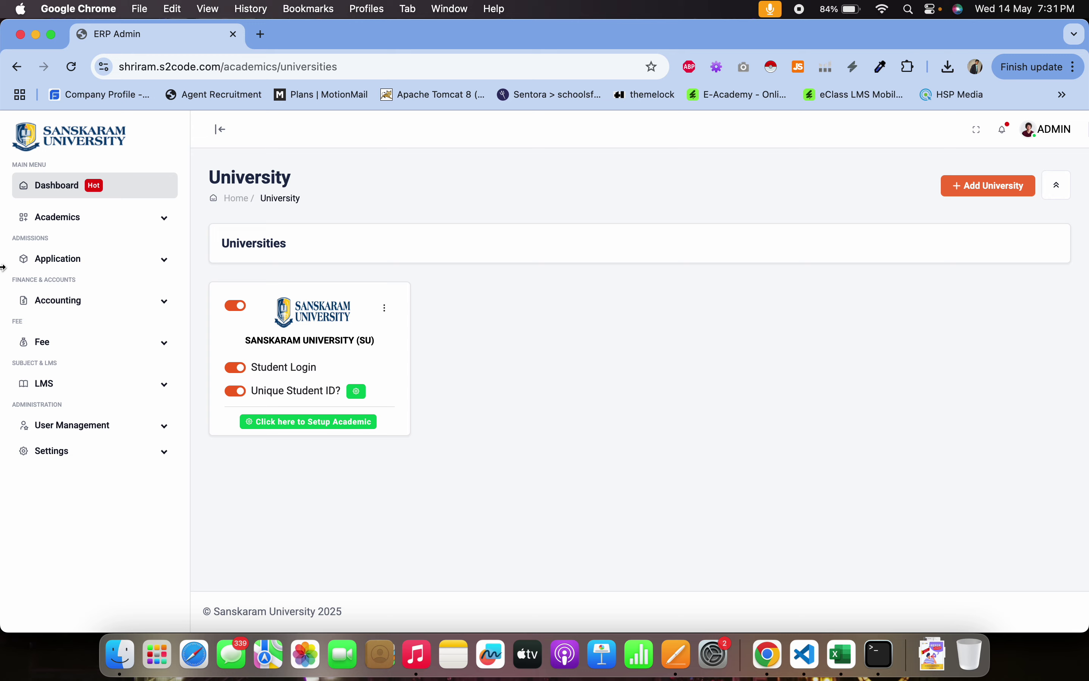
click(90, 225)
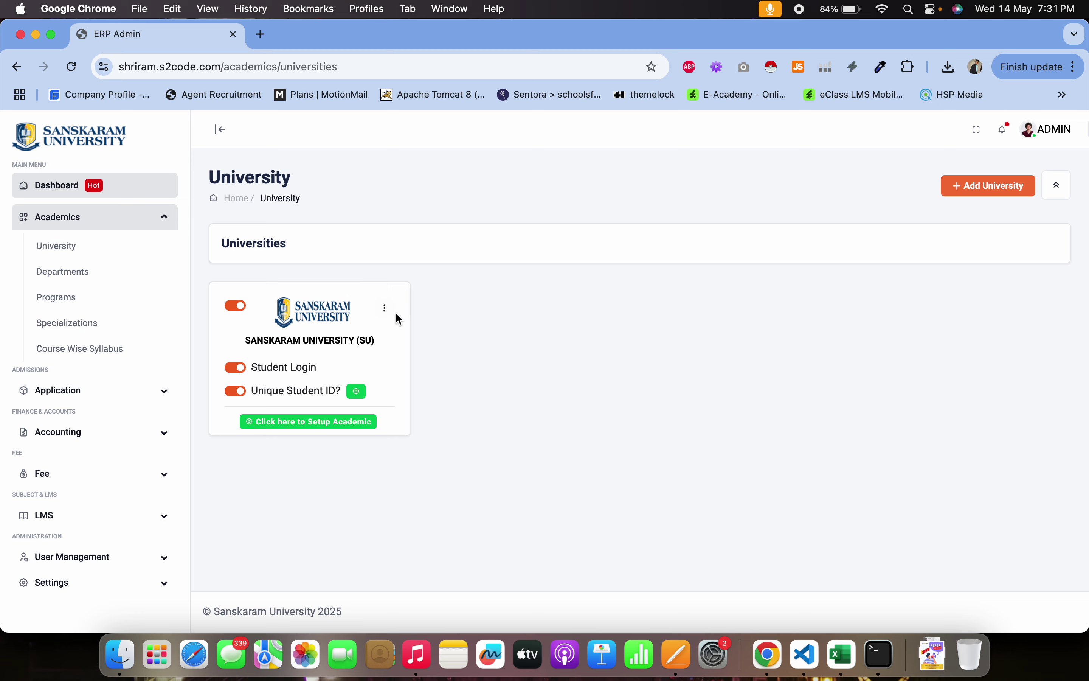
click(388, 313)
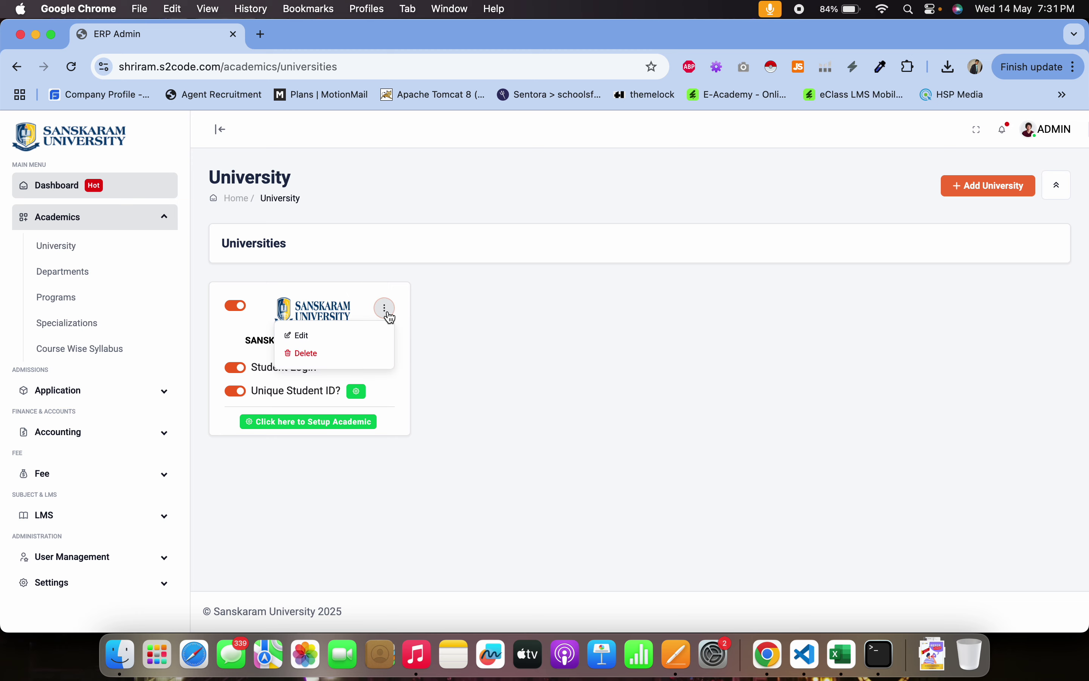
click(497, 292)
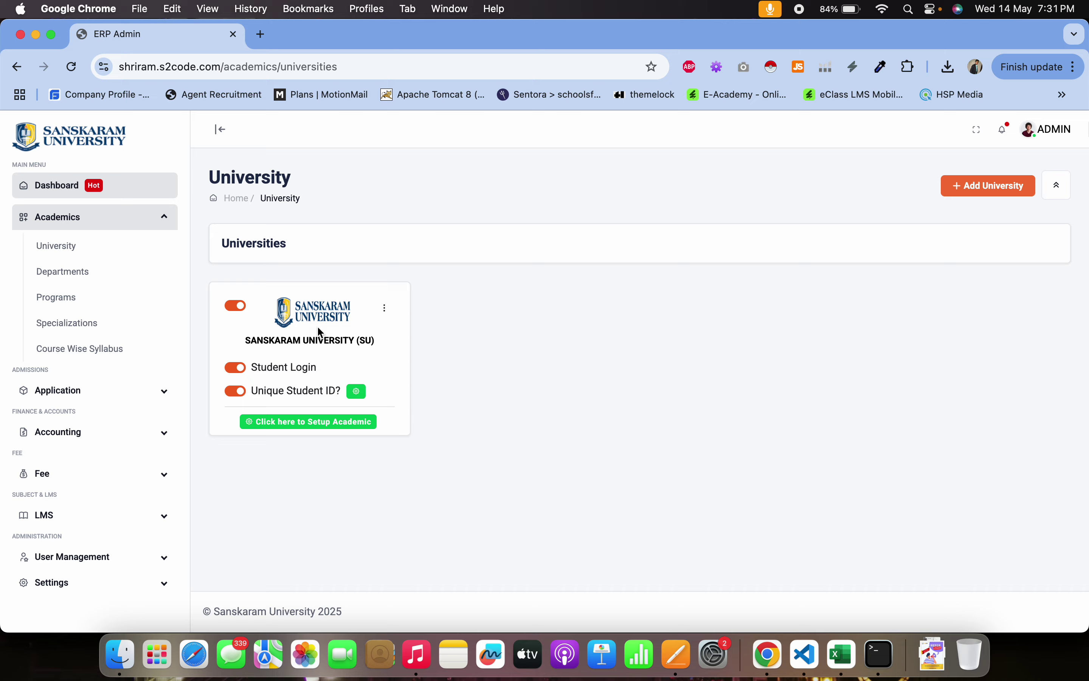
Step: Open academic setup and preview admission type names, cancelling so only Fresh remains
click(314, 425)
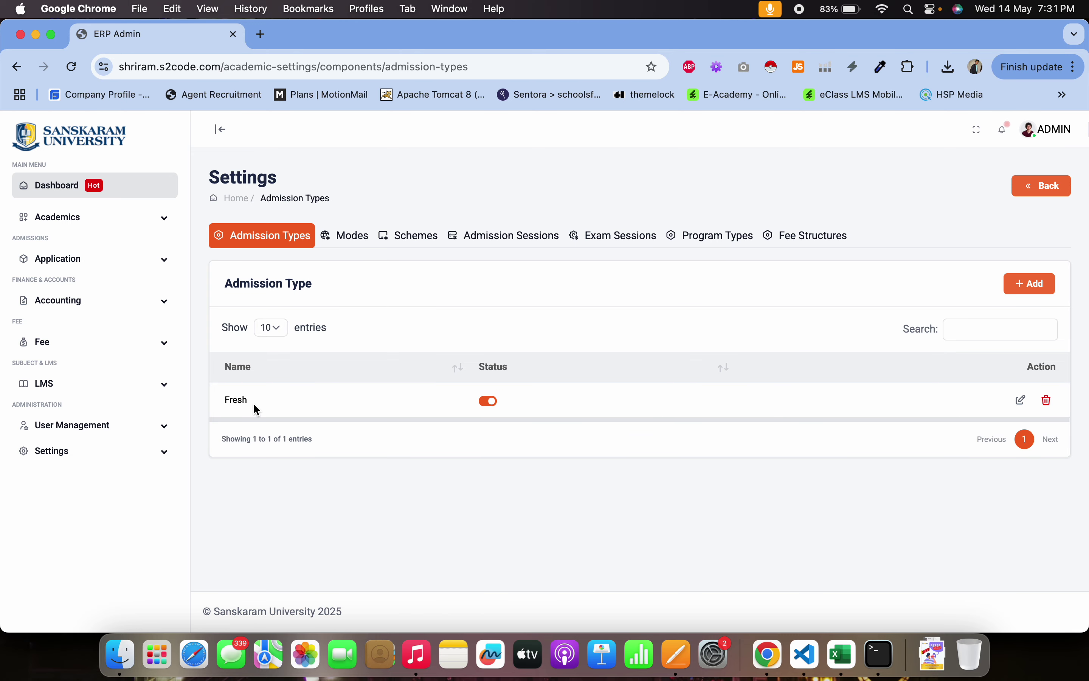
click(1041, 285)
click(444, 383)
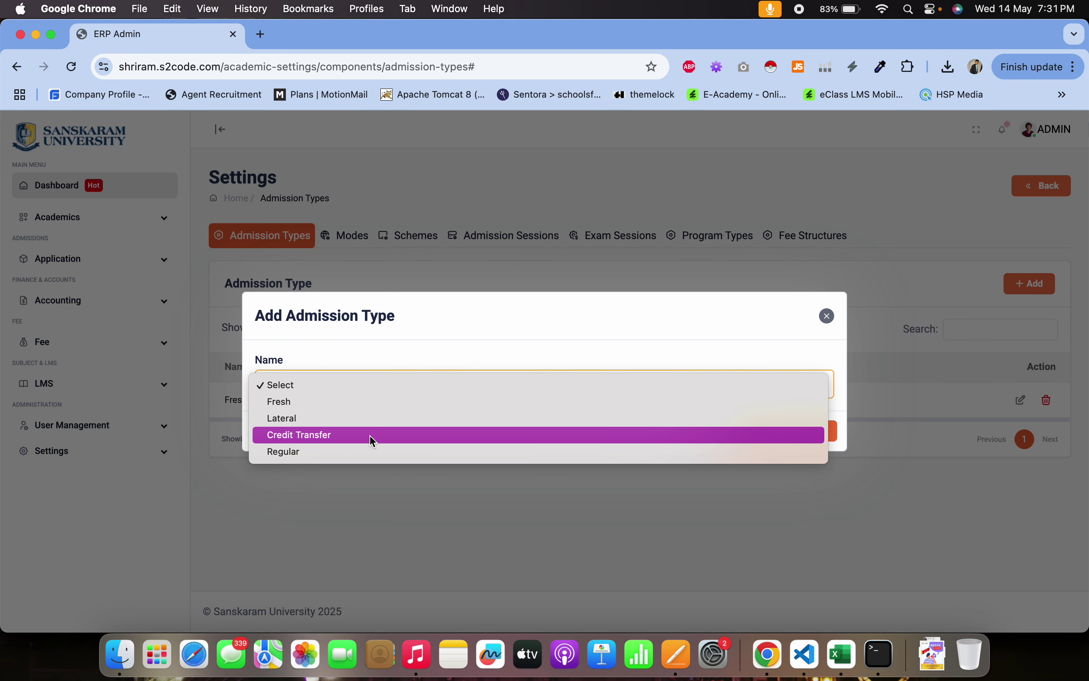
click(831, 321)
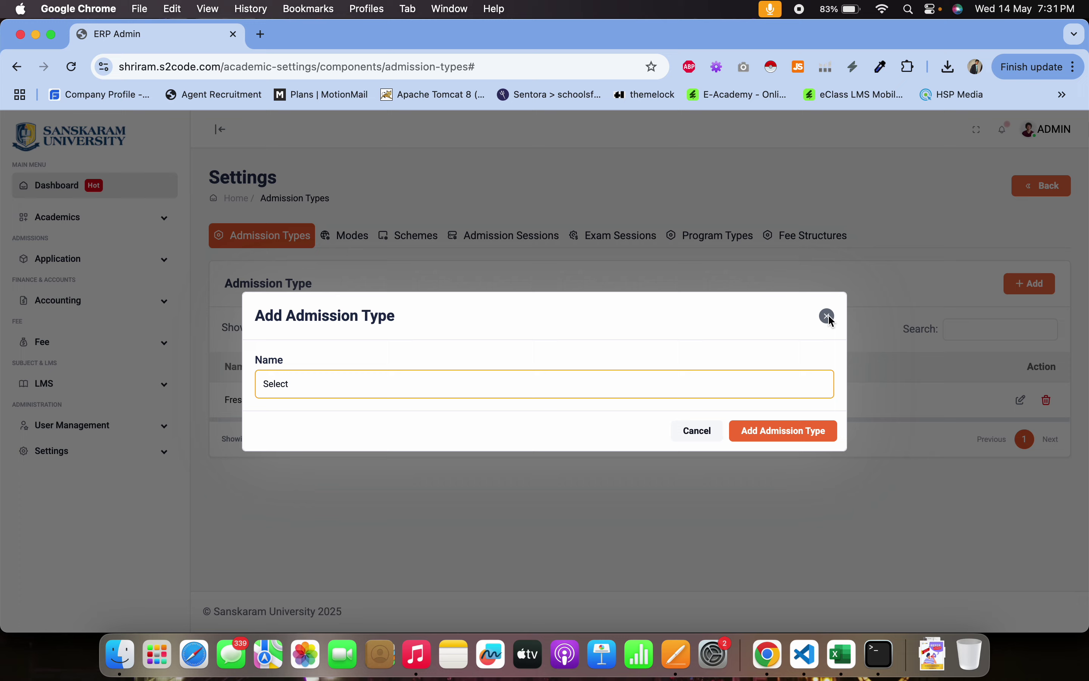
click(696, 439)
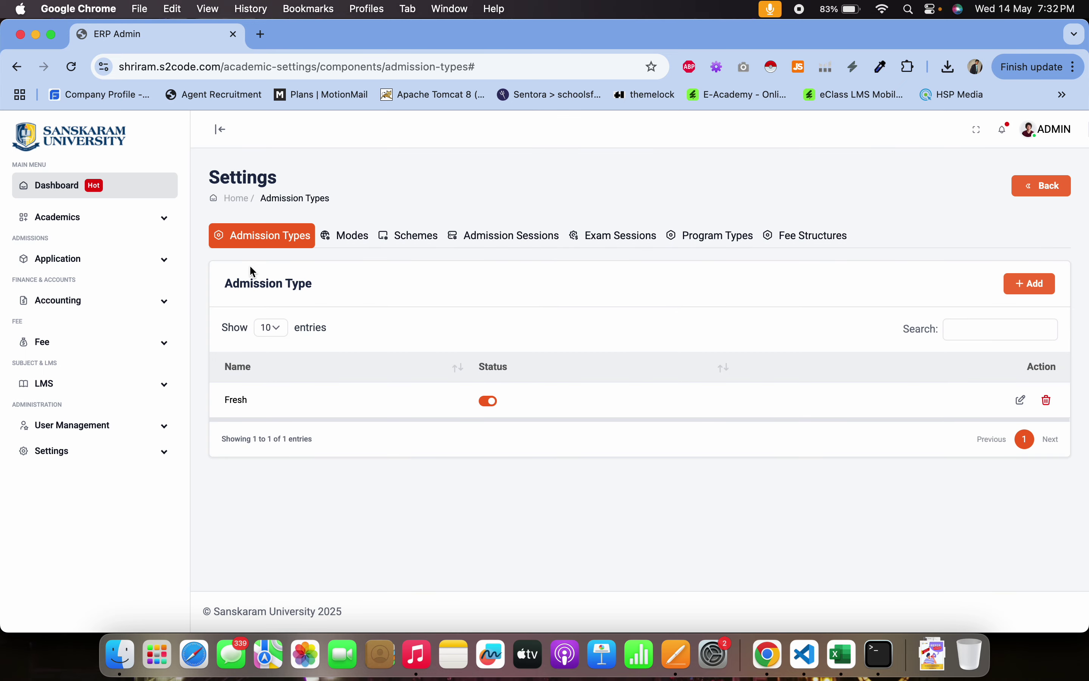
Step: View the Modes list with SEMESTER, opening and closing Add Mode without saving
click(355, 232)
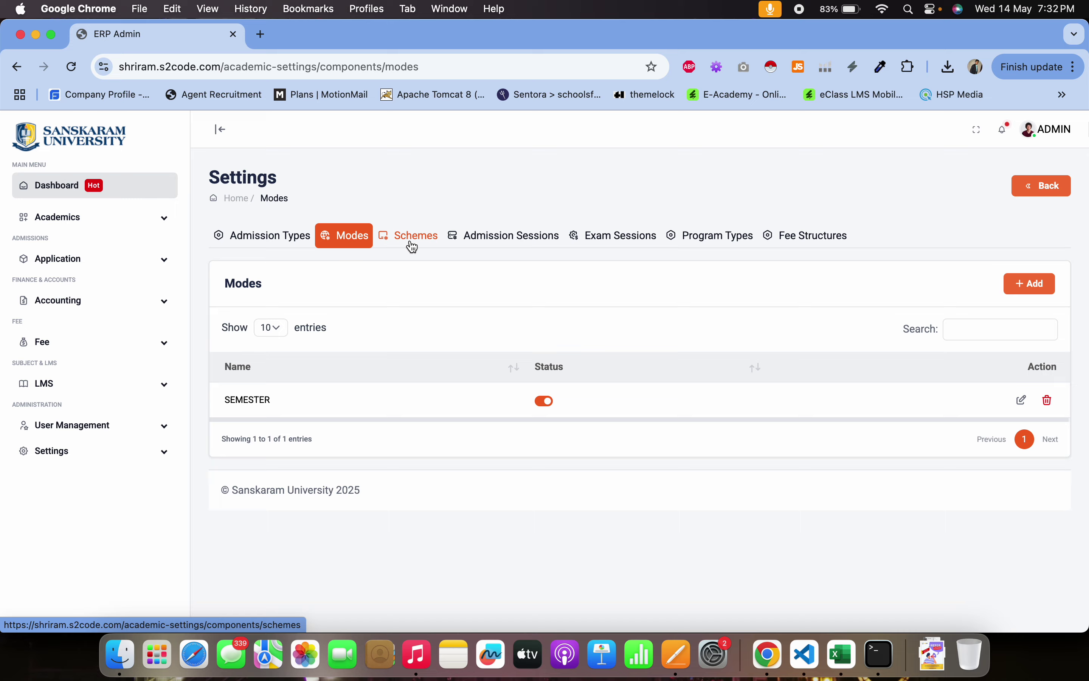
click(1030, 284)
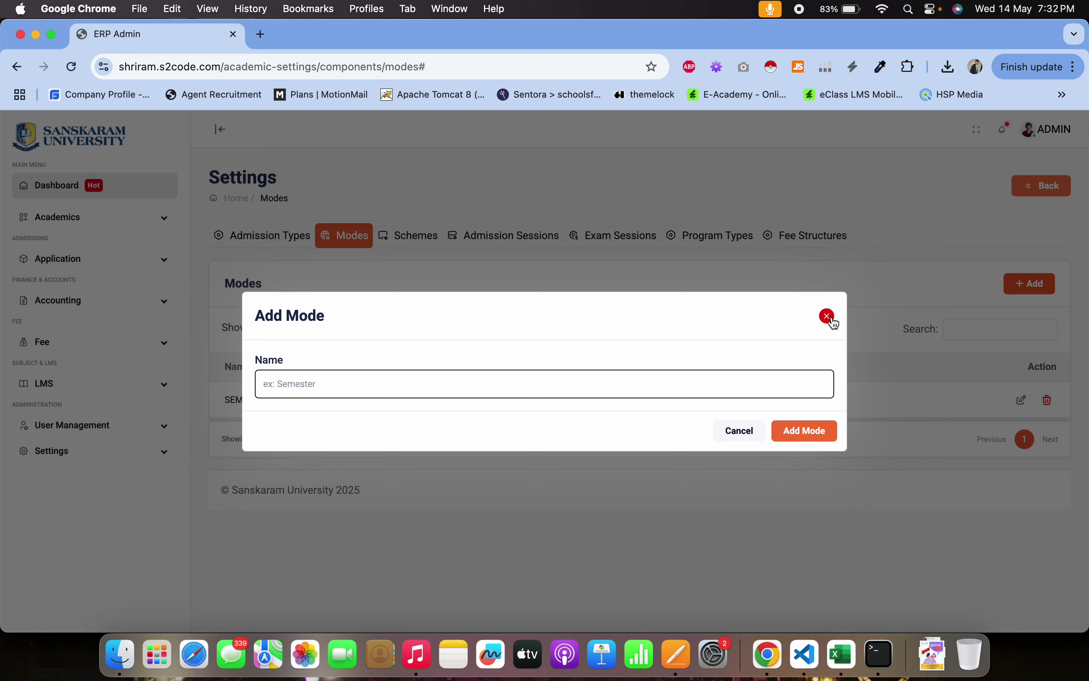
click(828, 316)
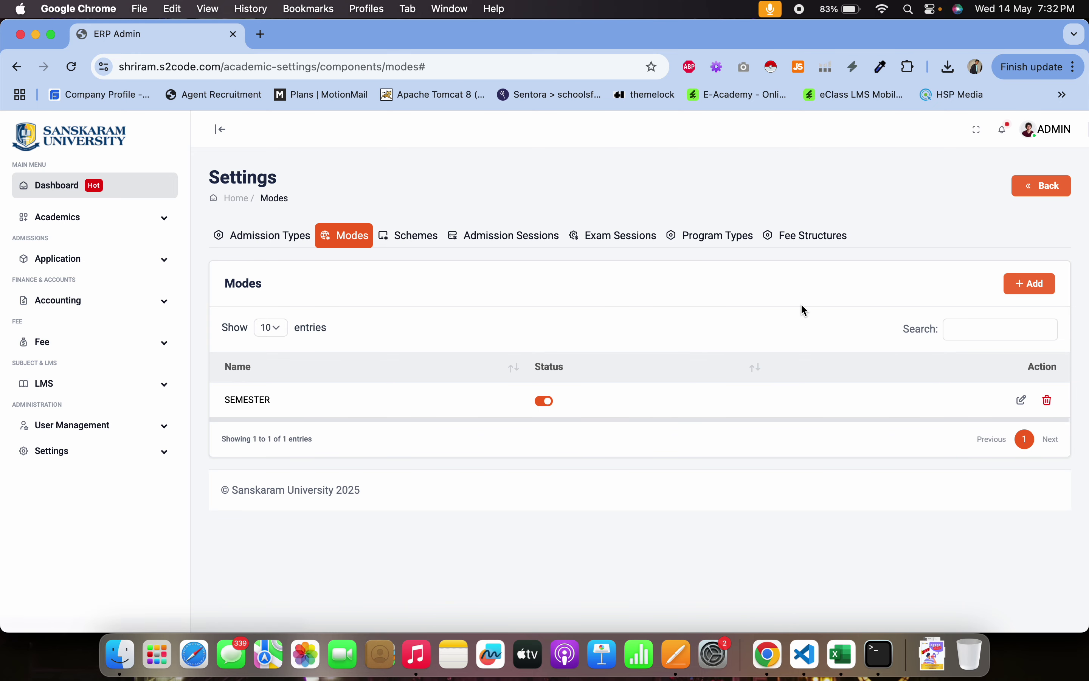
Step: Close the Schemes add form unsaved, then show Admission Sessions listing JULY-25 under C-25
click(417, 244)
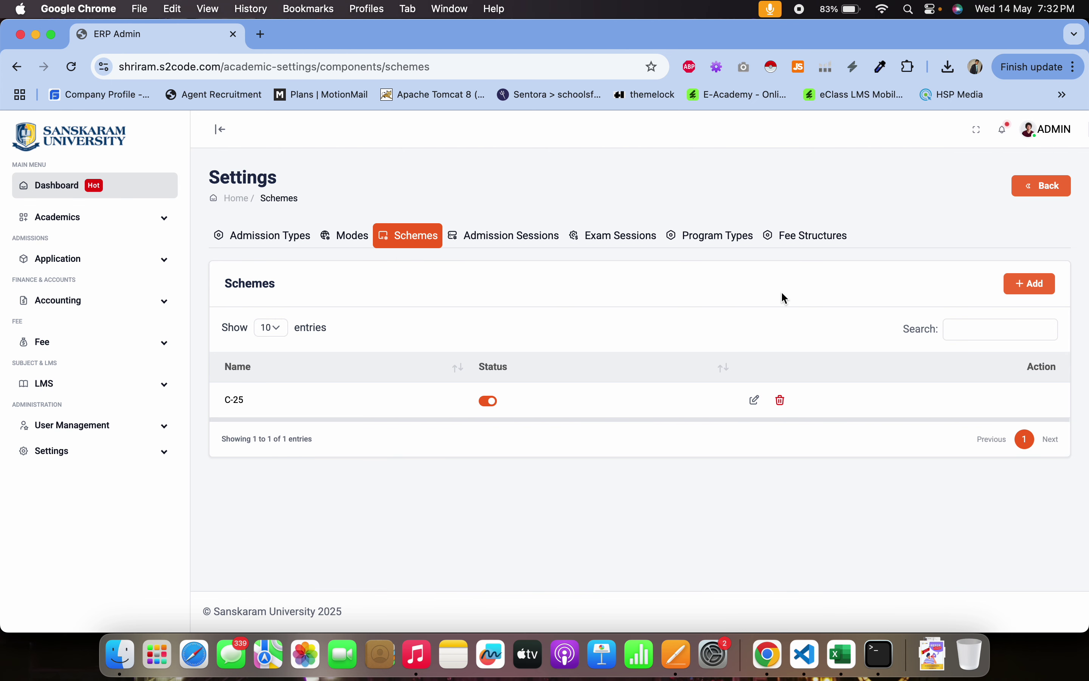
click(1030, 285)
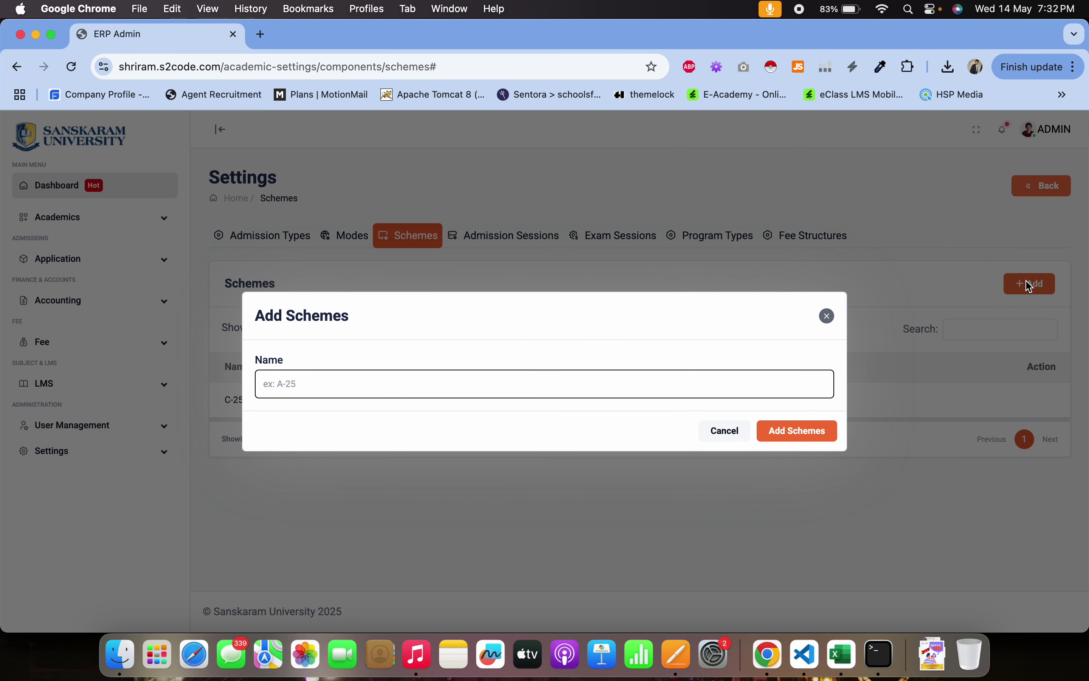
click(519, 383)
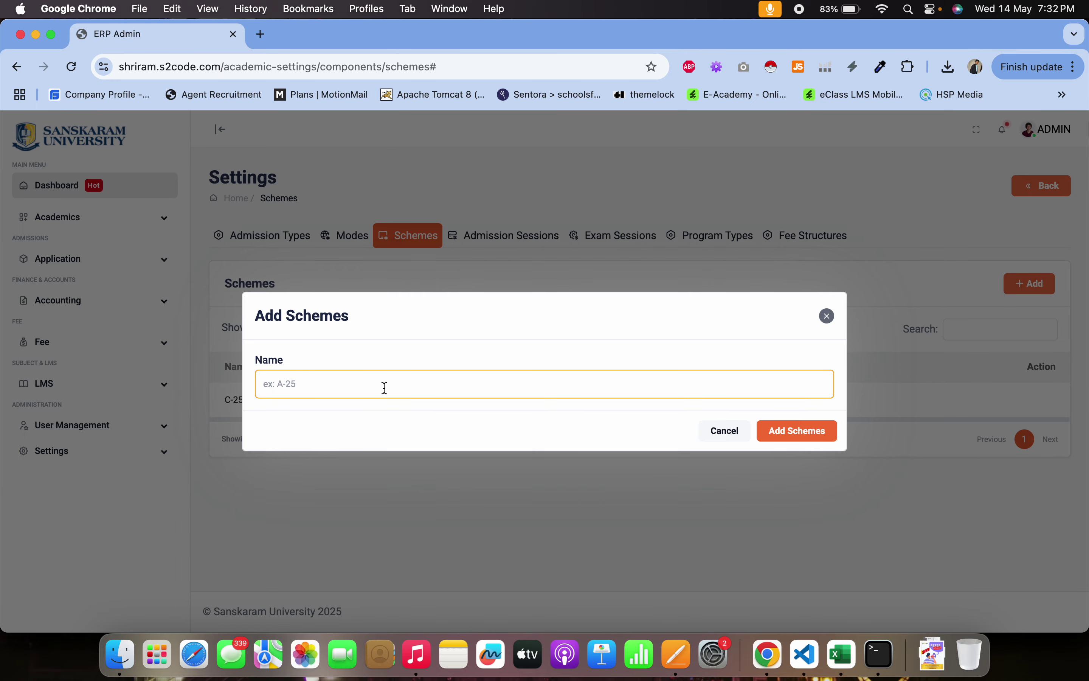
text(A)
key(BackSpace)
click(828, 316)
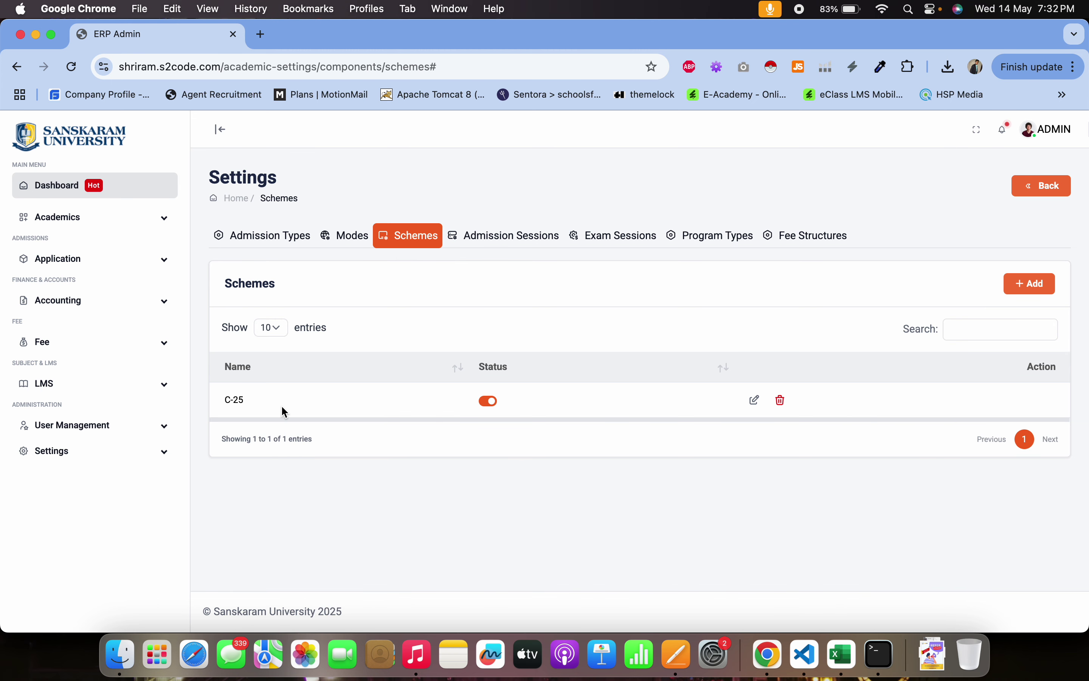
click(498, 244)
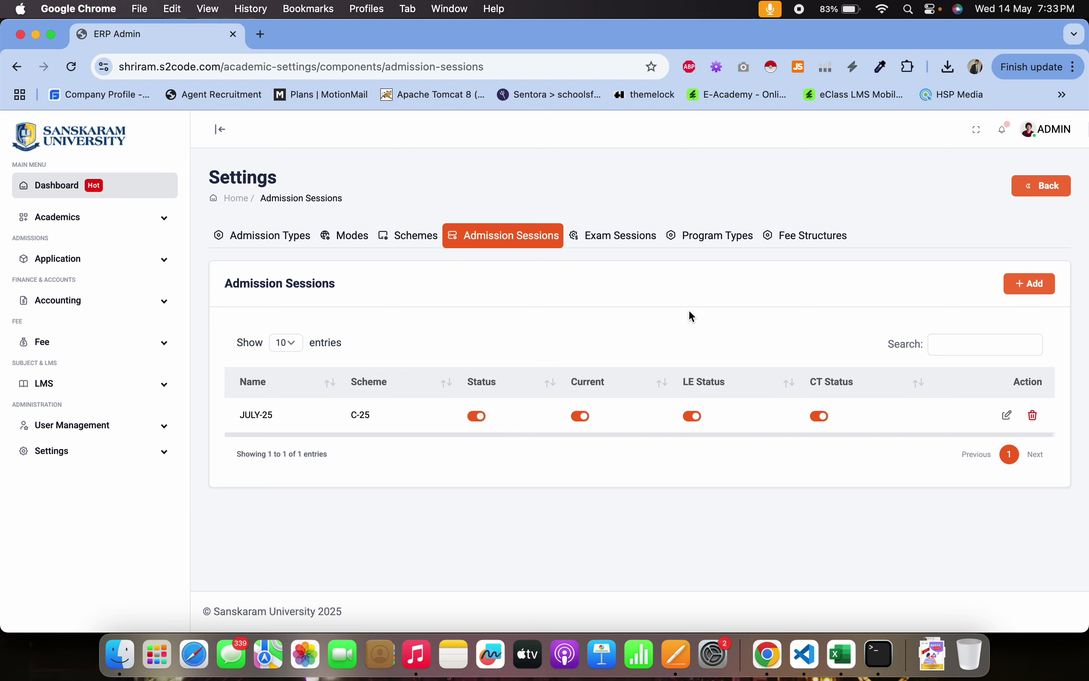
Step: Start a new admission session with scheme C-25, then close it without saving
click(1025, 282)
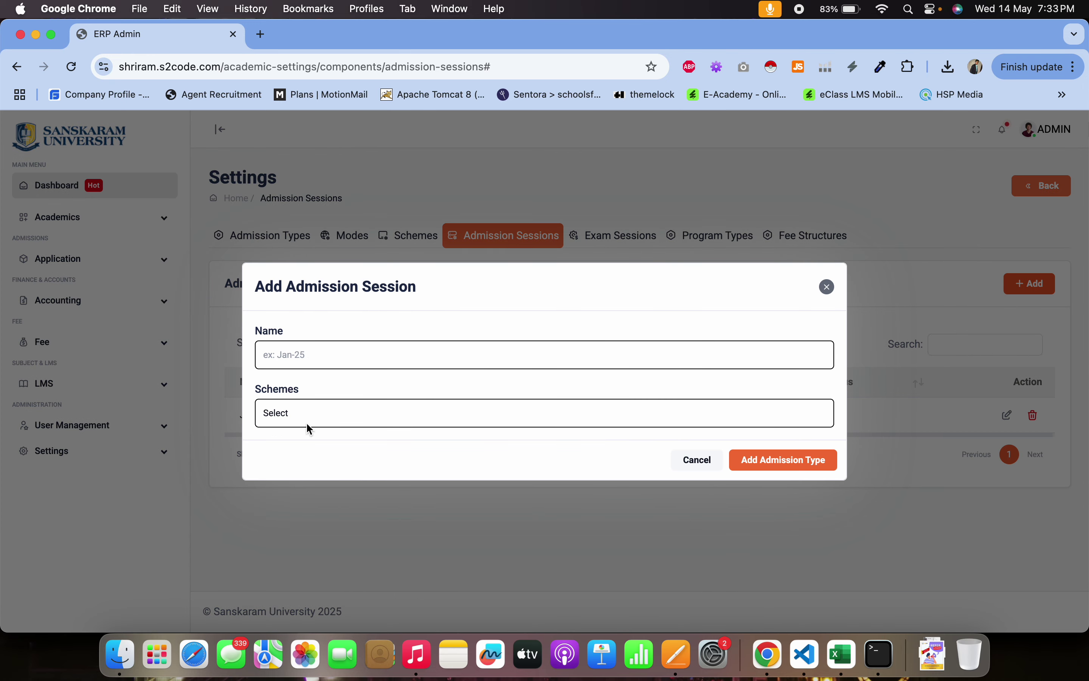
click(309, 425)
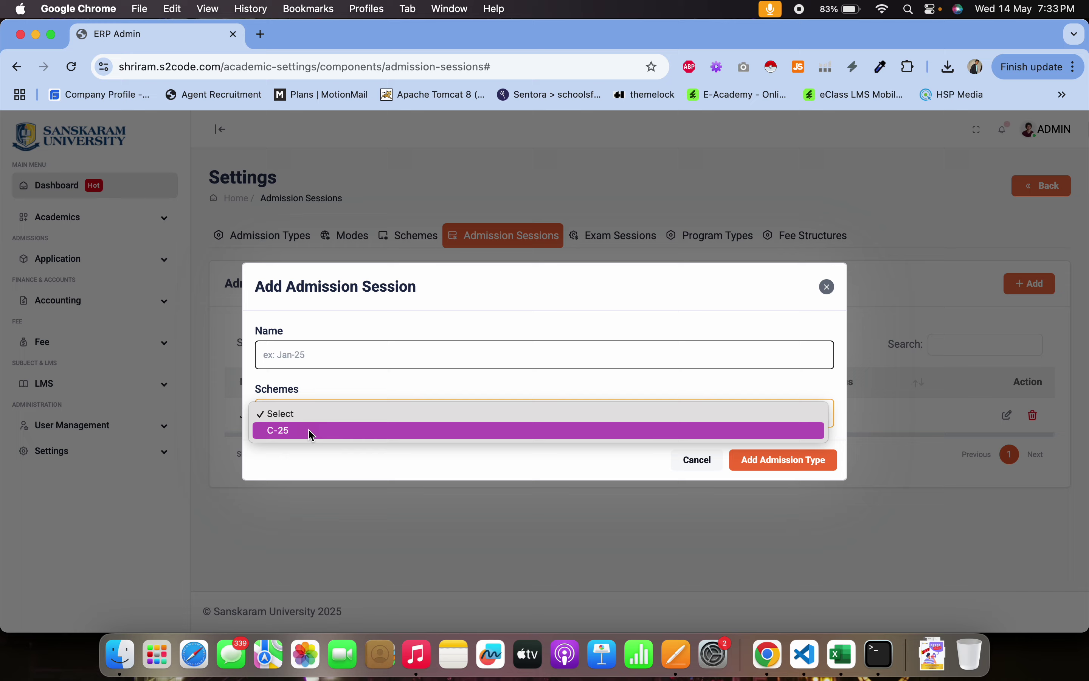
click(310, 430)
click(282, 351)
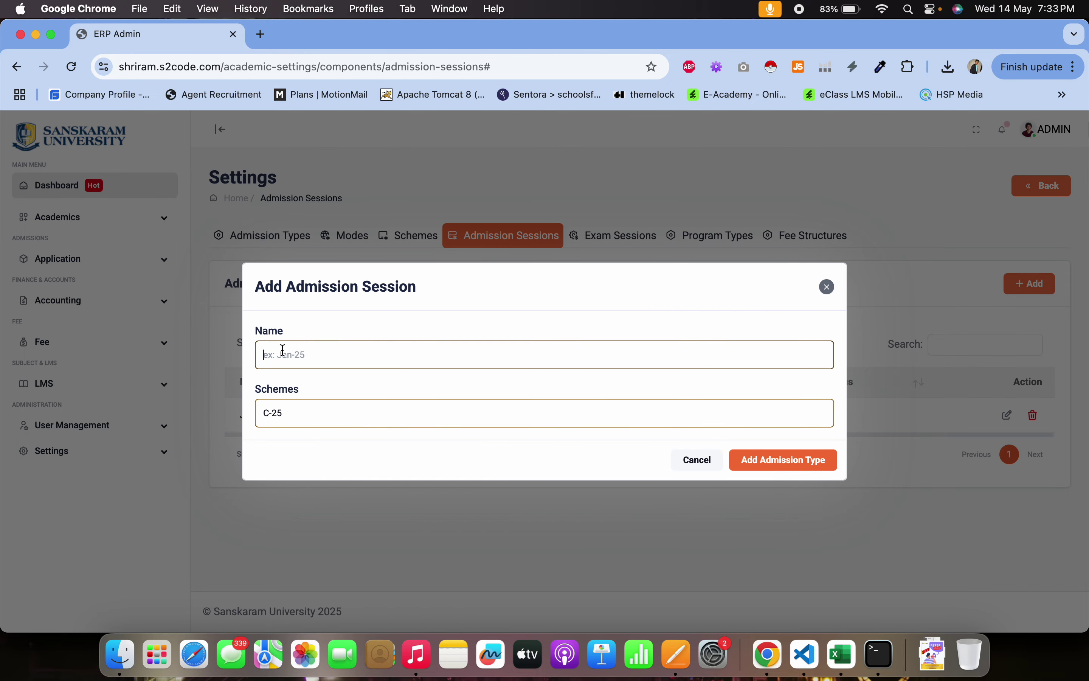
click(828, 287)
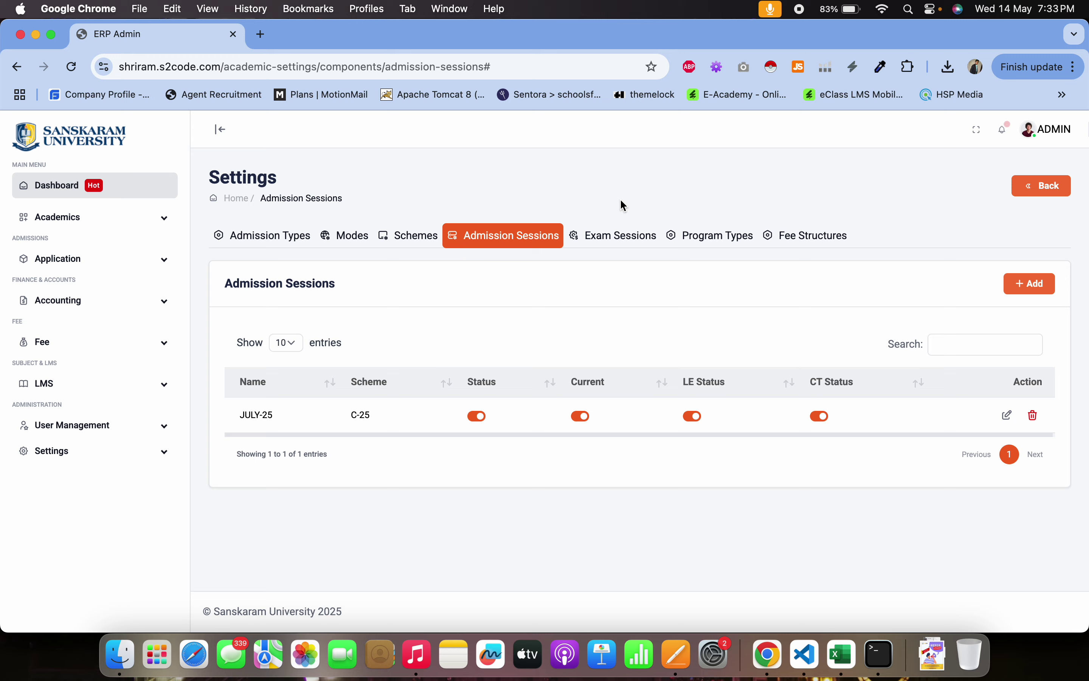
Step: Show the Exam Sessions list with DEC-25 for admission session JULY-25
click(623, 236)
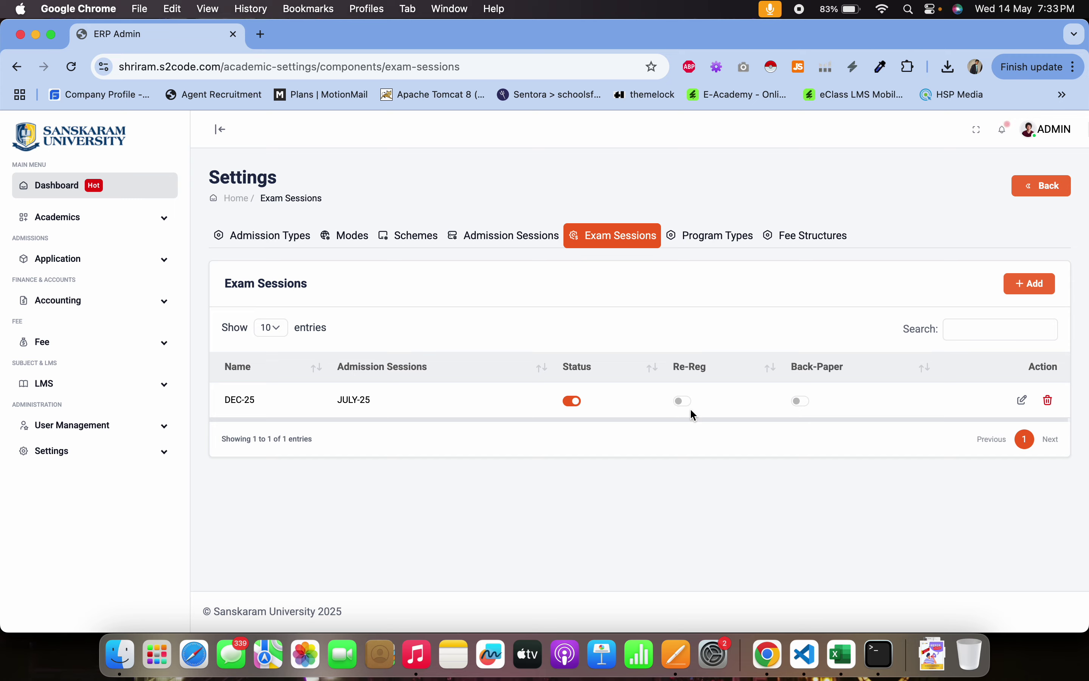
Step: View the PG and UG program types, then the Course Fee and Lateral Fee structures
click(718, 249)
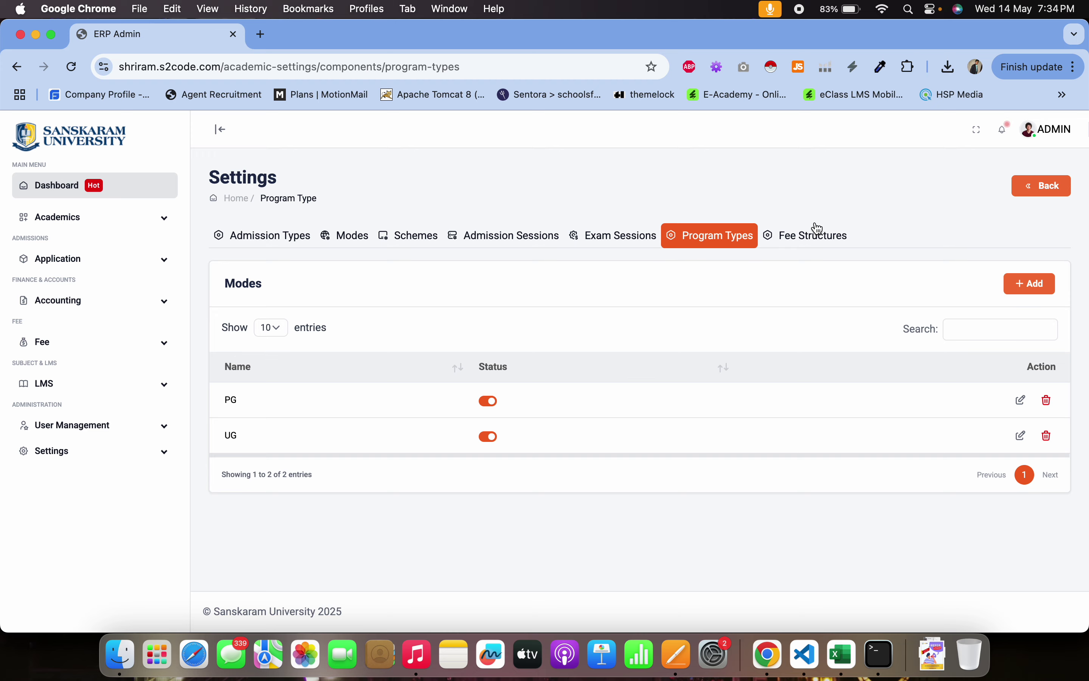
click(823, 238)
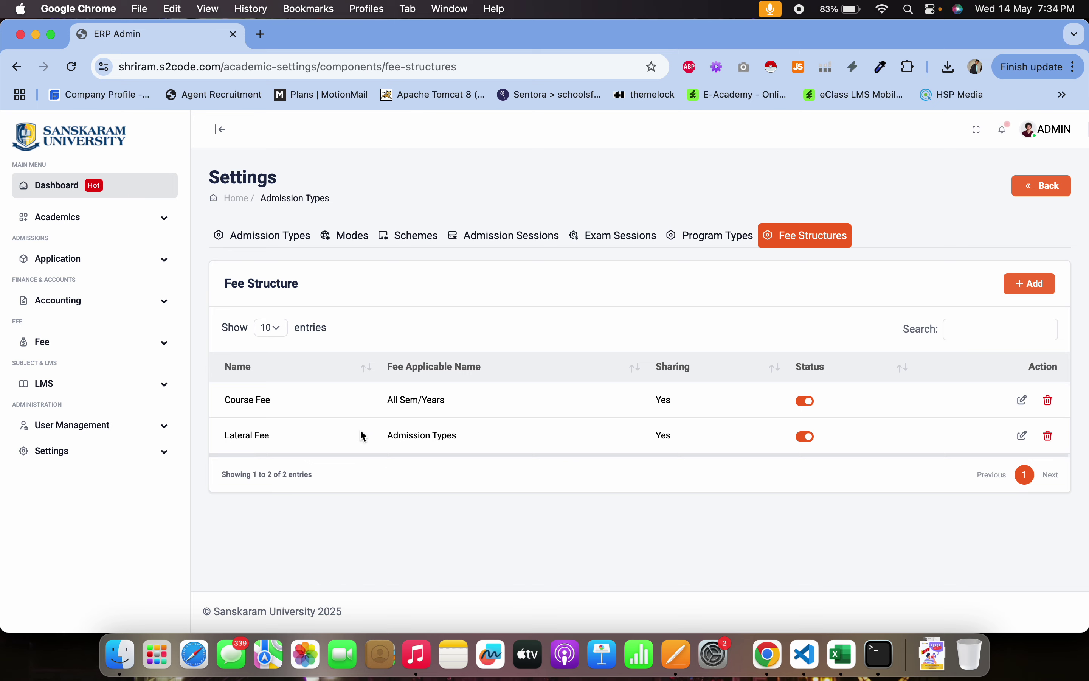
Step: Add a 'Reg. fee' fee structure applicable on New Admission Punch with sharing set to No
click(1032, 289)
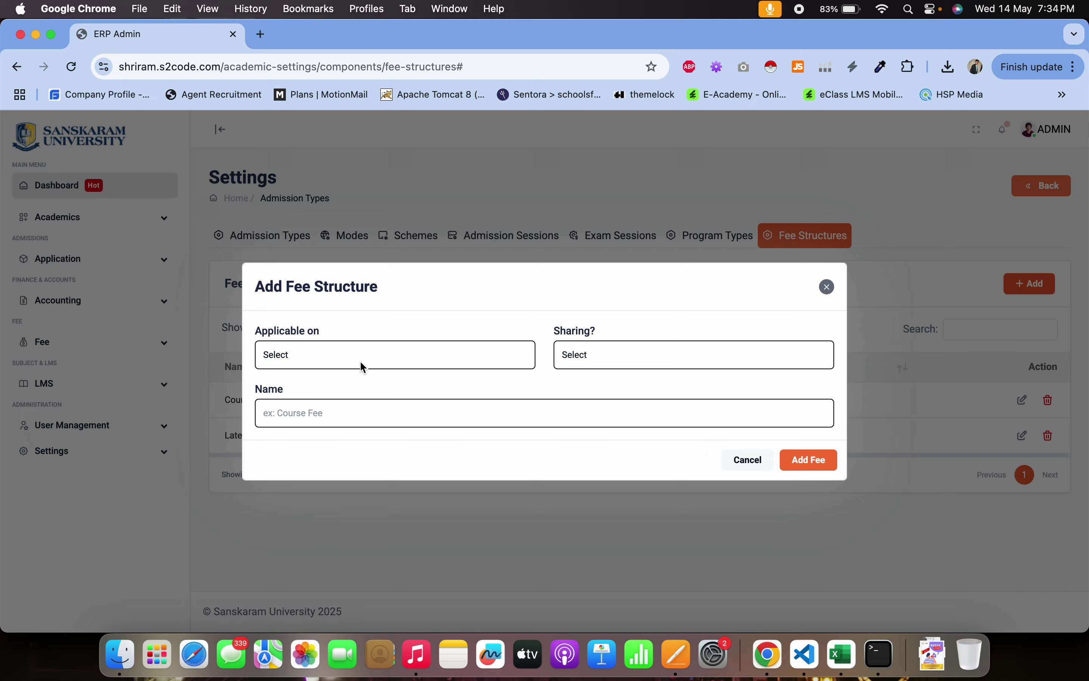
click(341, 418)
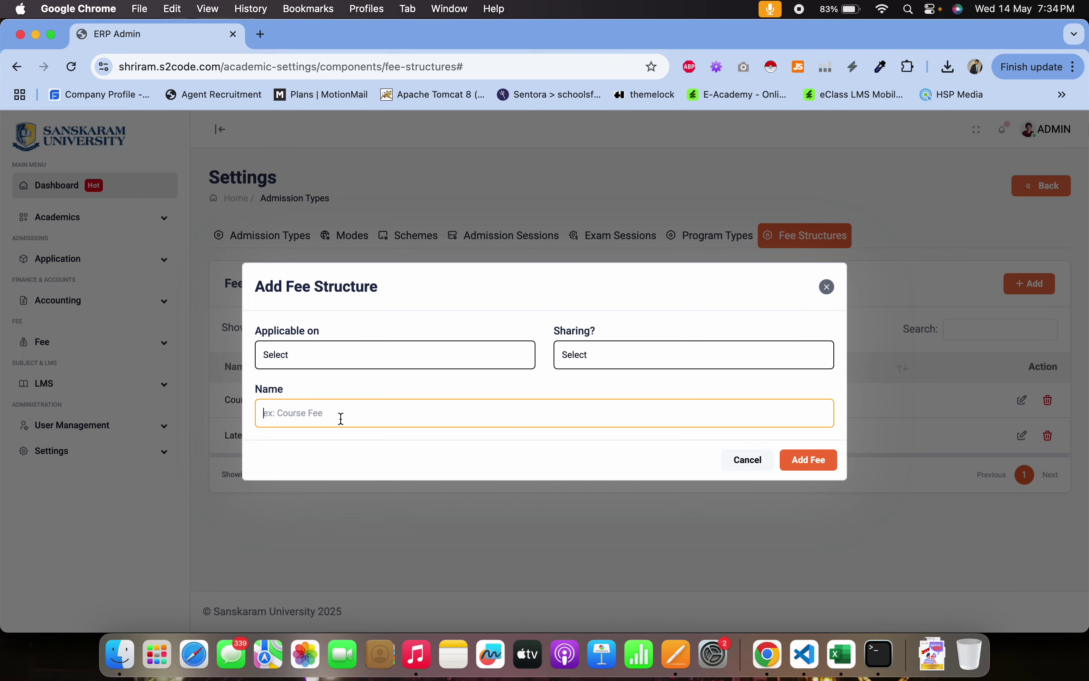
text(Reg. fee)
click(303, 360)
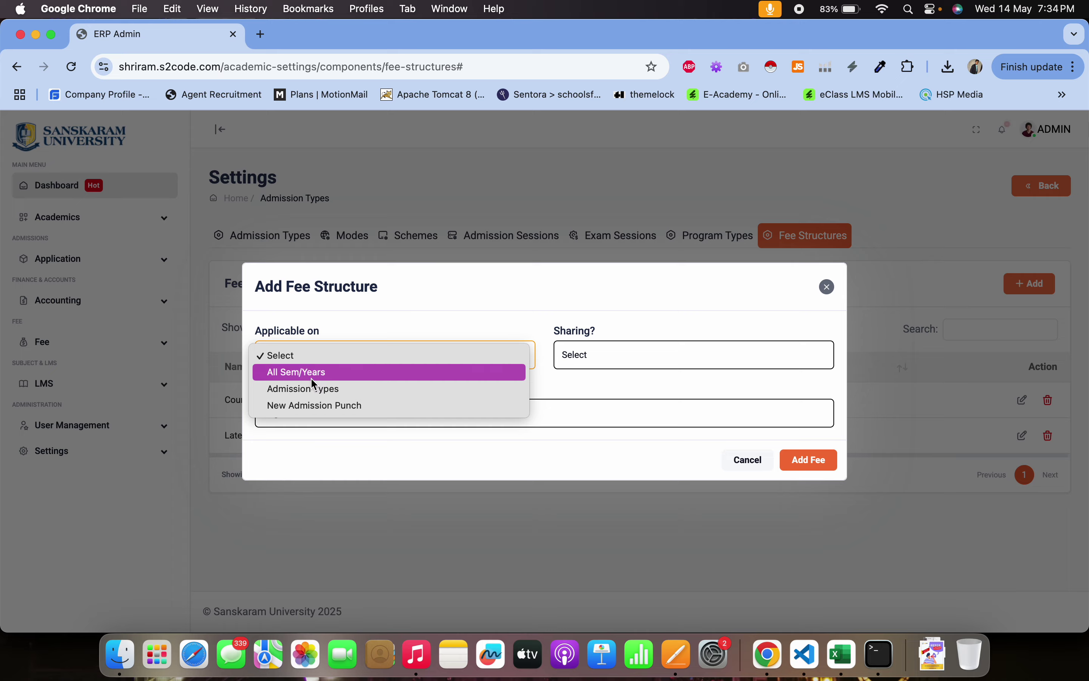
click(304, 406)
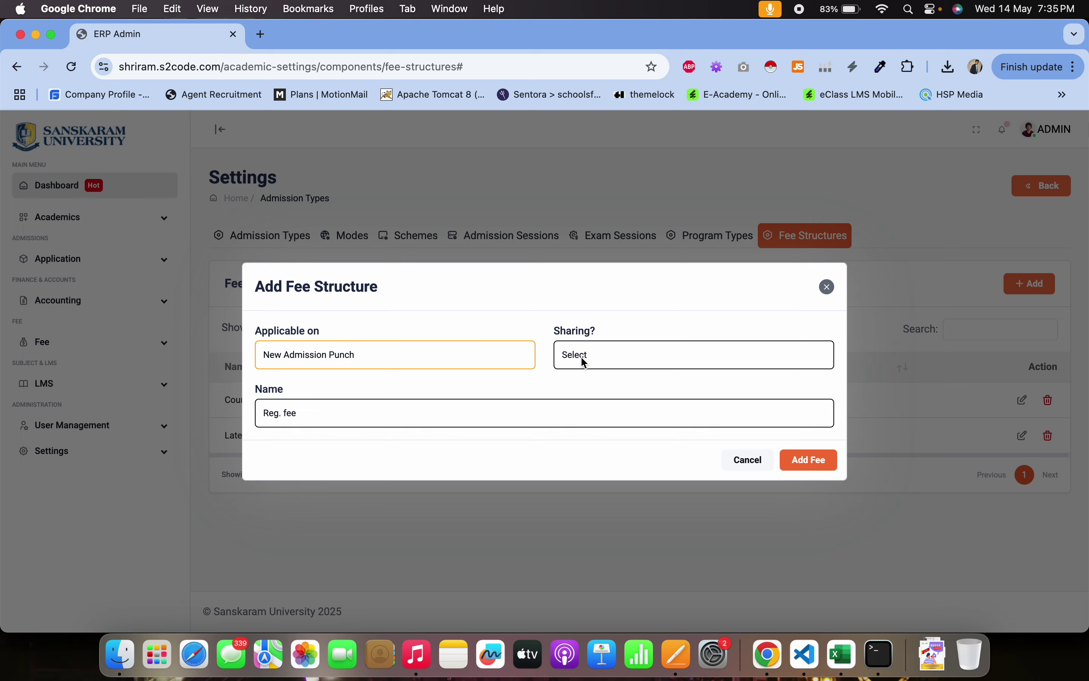
click(591, 359)
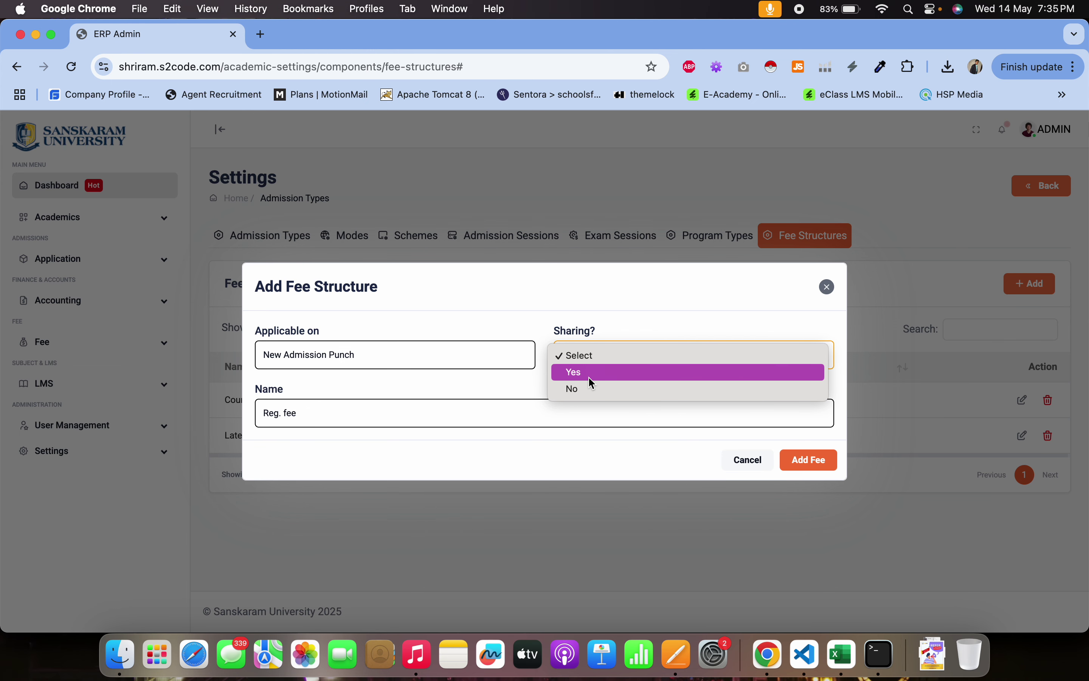
click(588, 388)
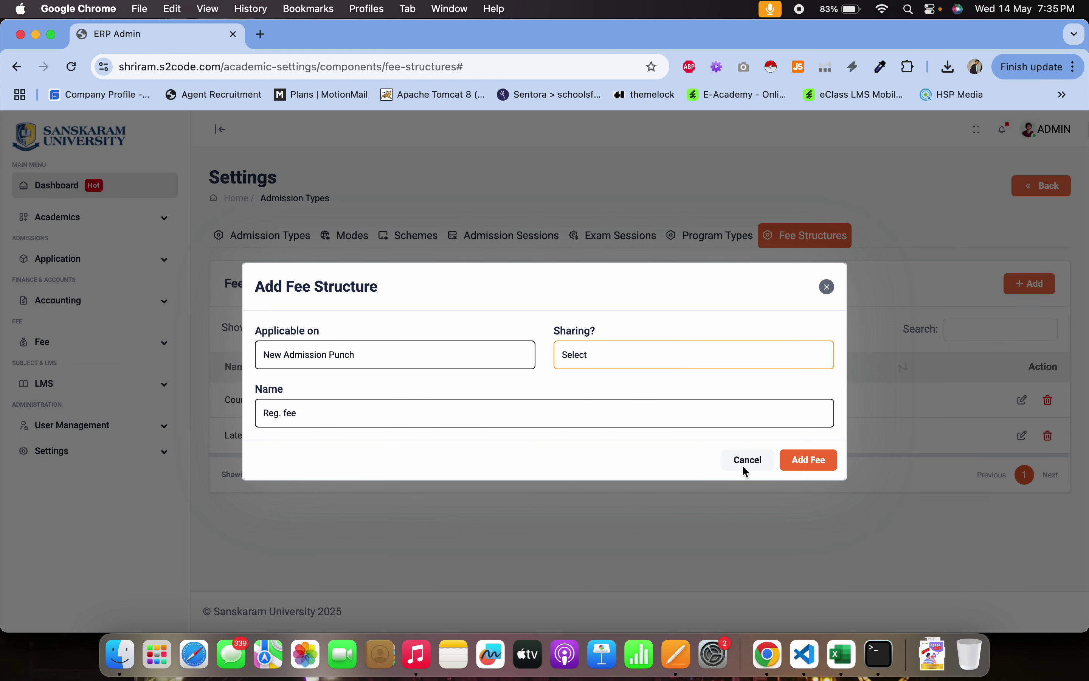
click(808, 461)
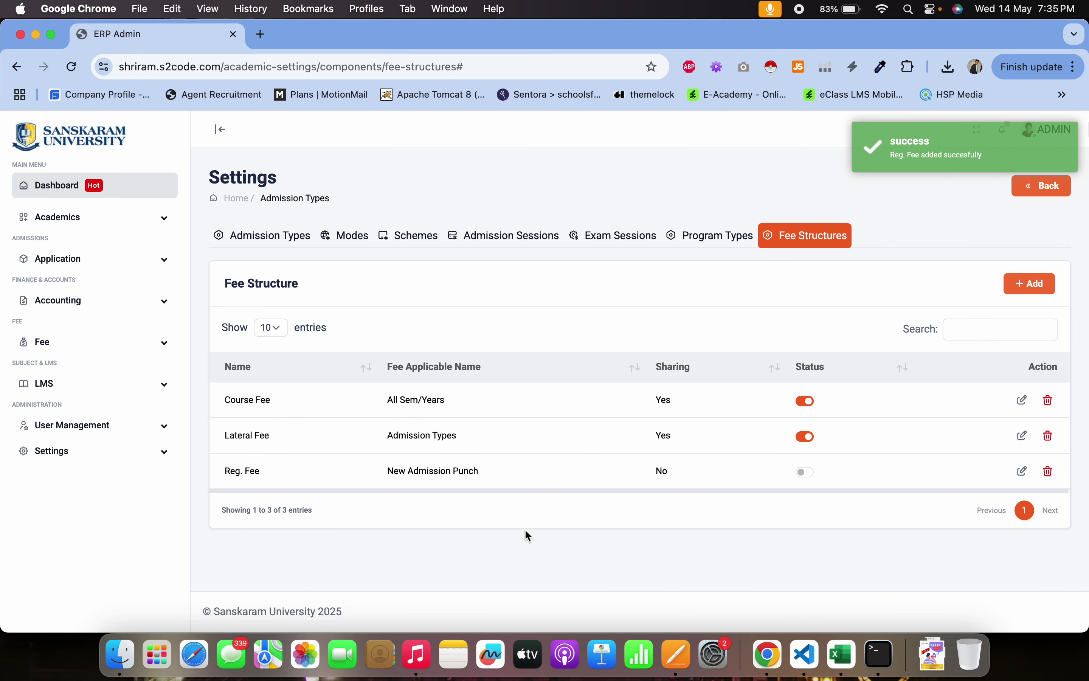
Step: Switch on the Reg. Fee status, then go to the Academics University page
click(805, 472)
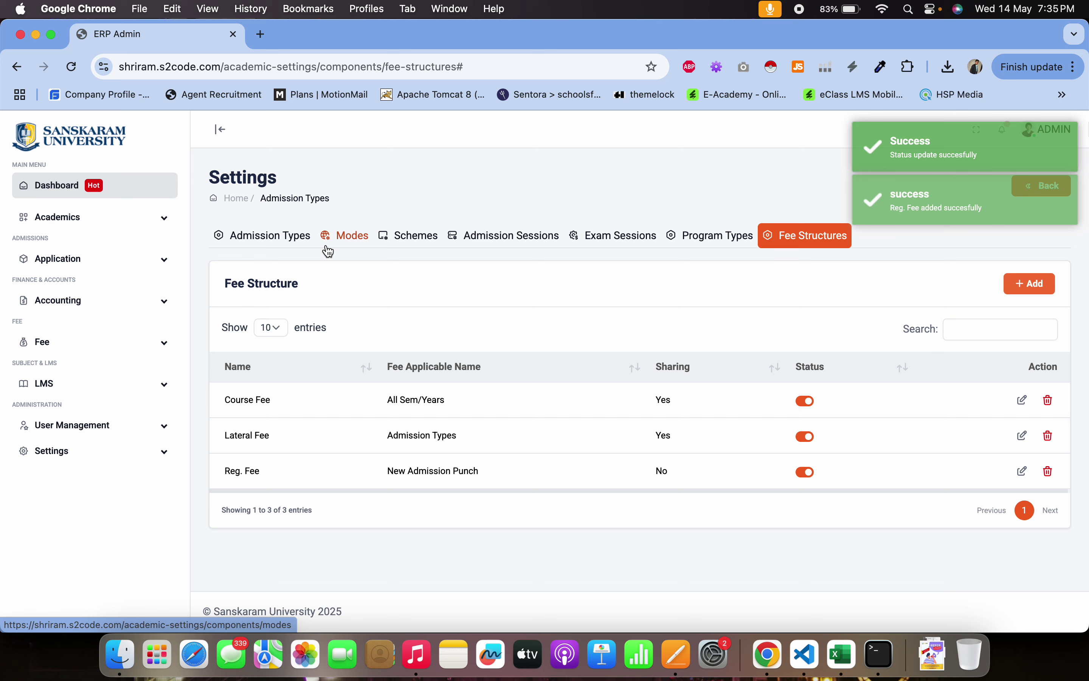
click(77, 223)
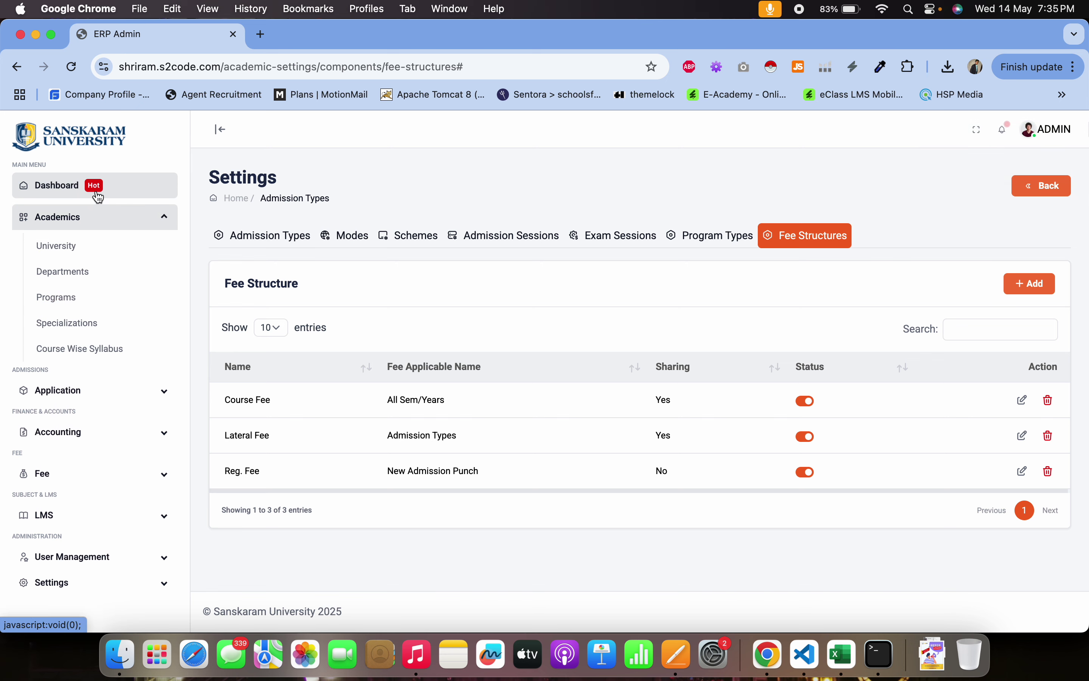
click(66, 255)
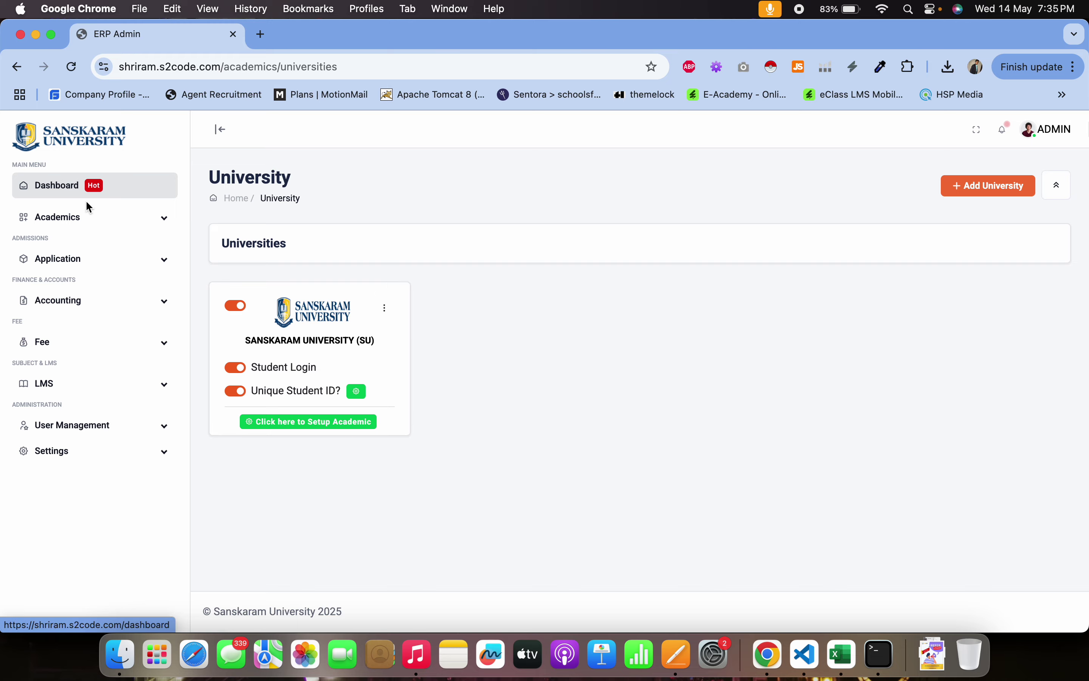
Step: Browse the Academics Departments and Programs lists, ending on the Specializations list
click(81, 226)
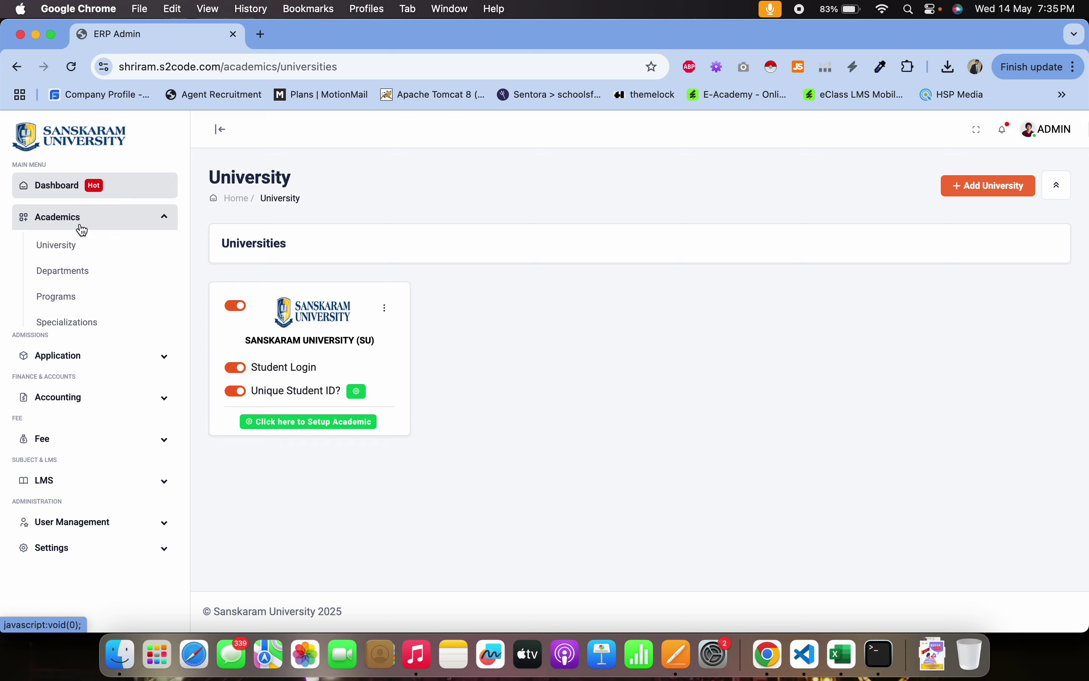
click(63, 272)
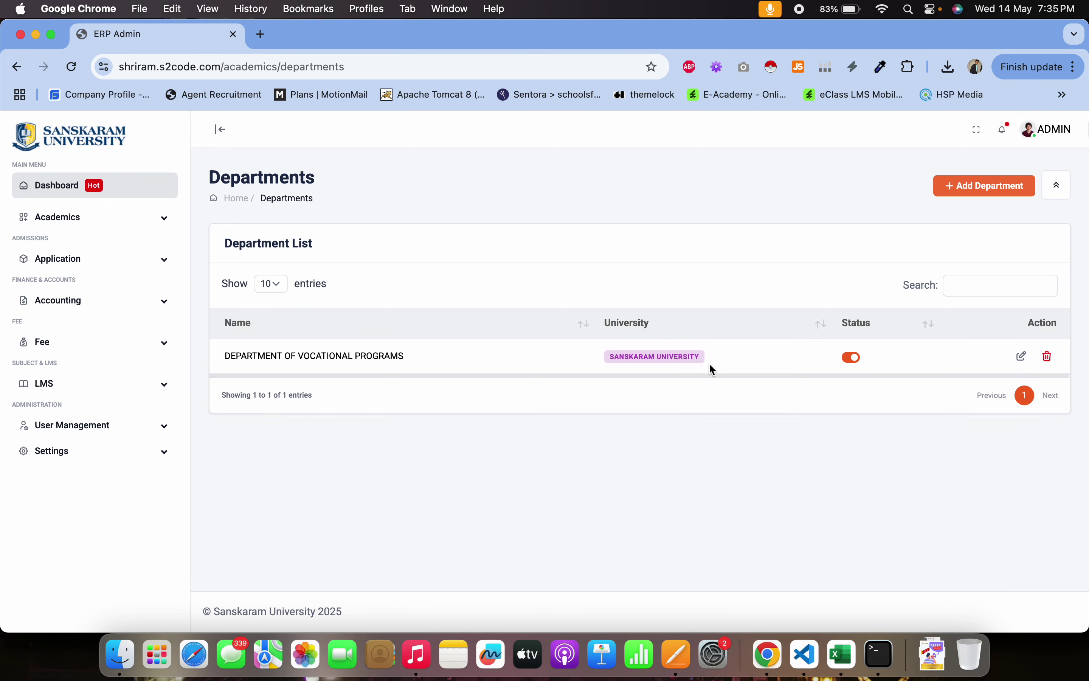
click(60, 217)
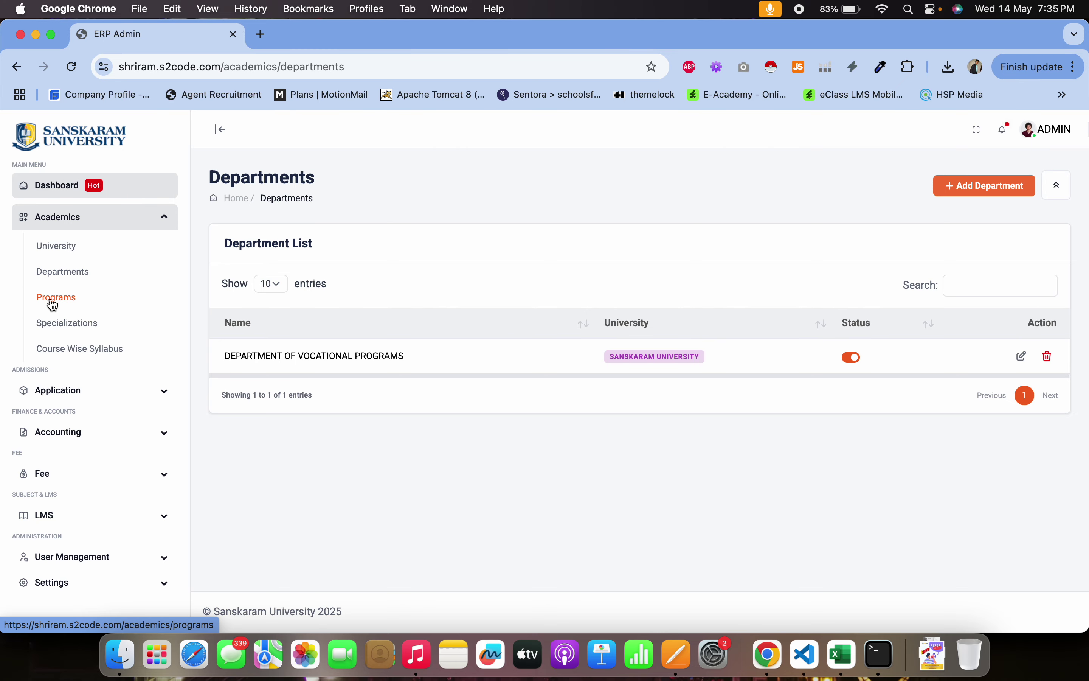
click(51, 301)
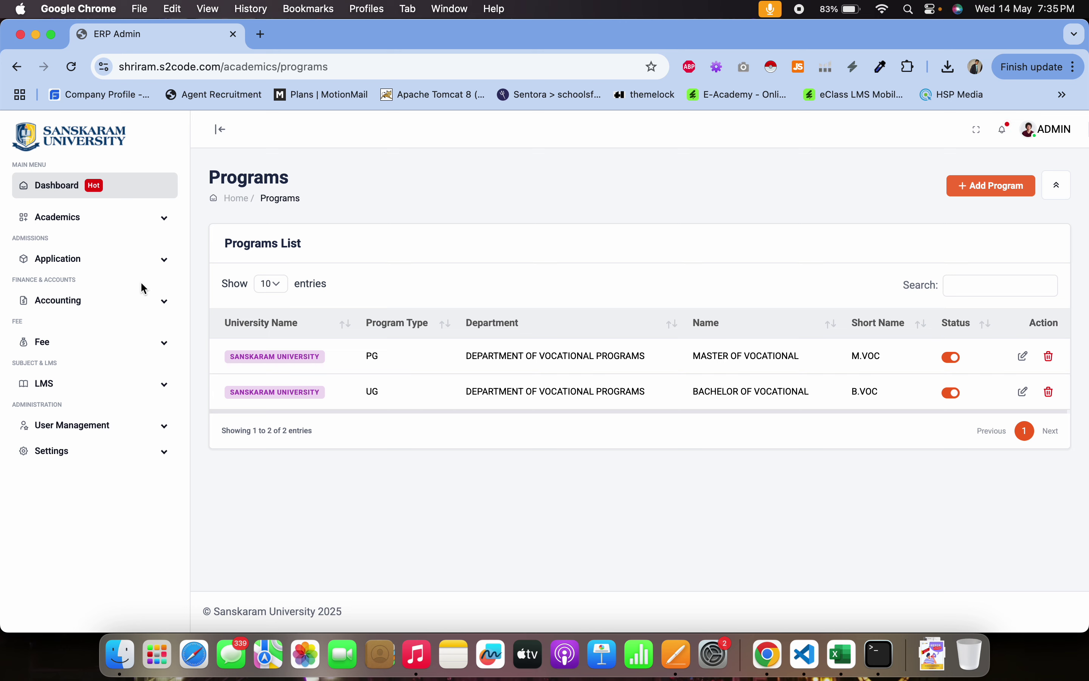
click(143, 222)
click(65, 328)
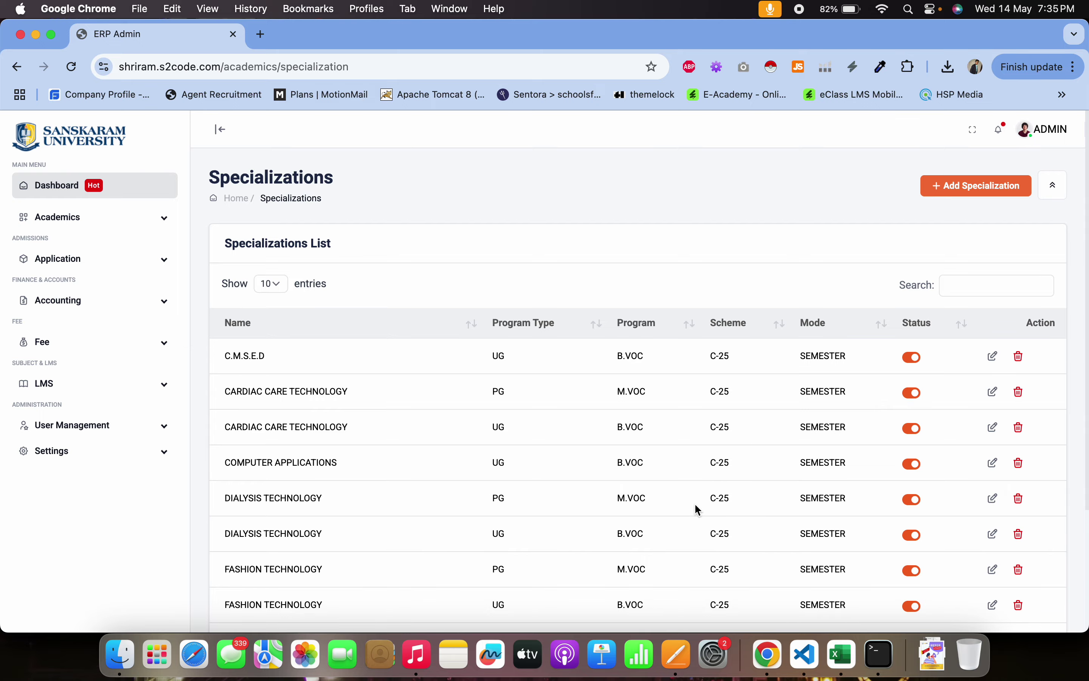
Step: Review the B.VOC and M.VOC specializations, then start a new specialization with Add Specialization
scroll(696, 508, down, 3)
scroll(370, 359, up, 3)
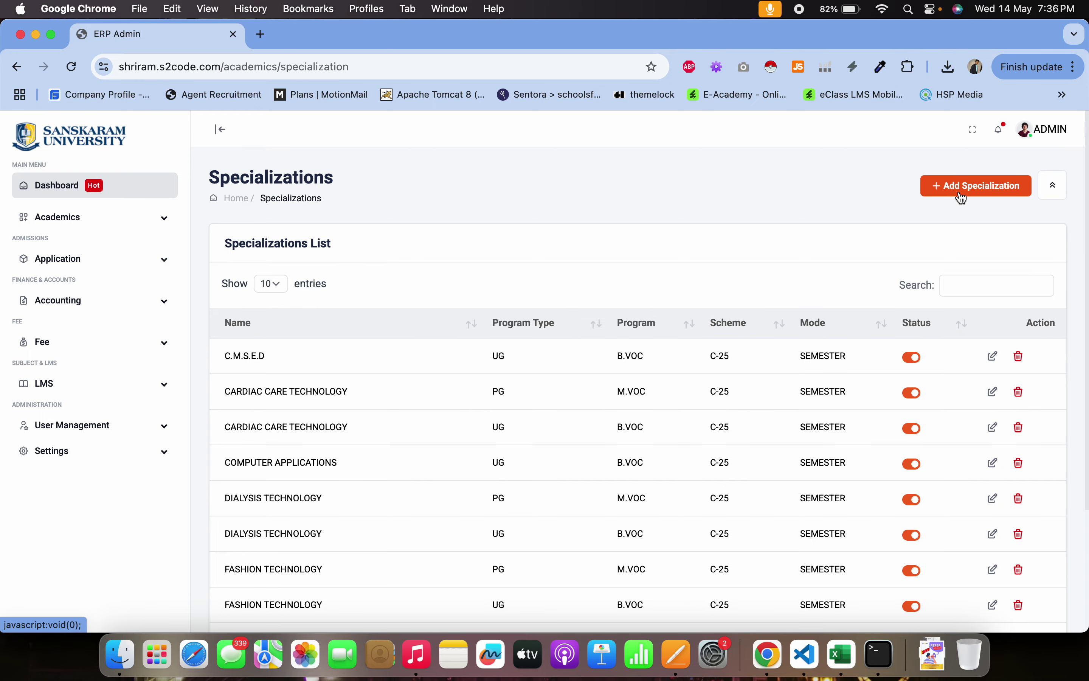
scroll(653, 489, down, 2)
scroll(653, 489, down, 2)
scroll(651, 486, up, 4)
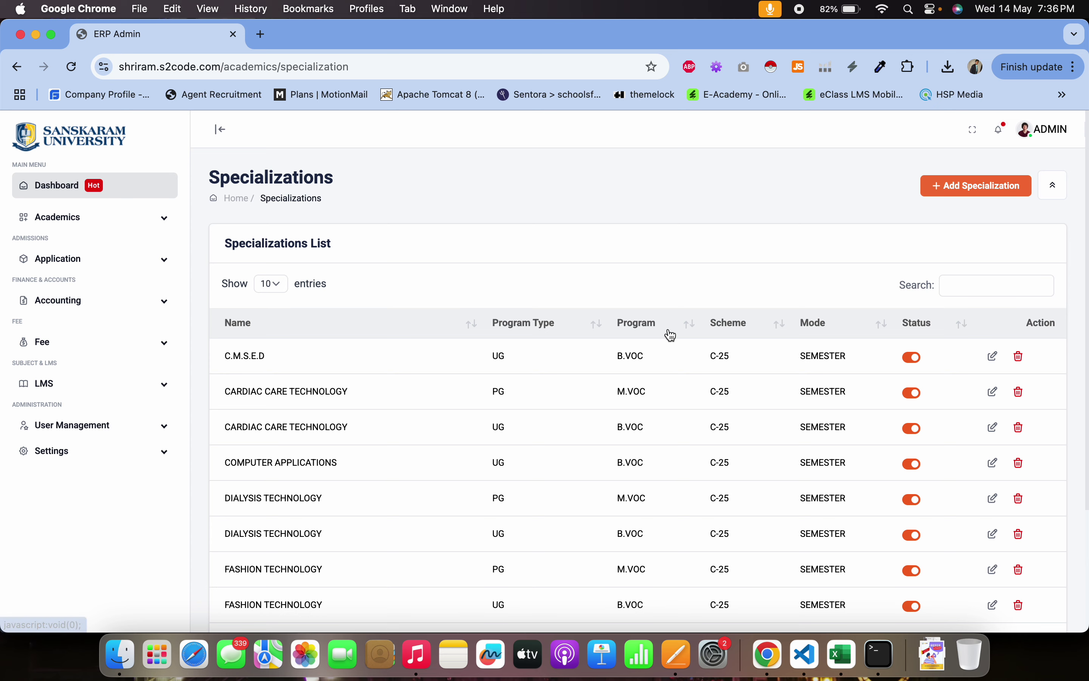
scroll(809, 457, down, 2)
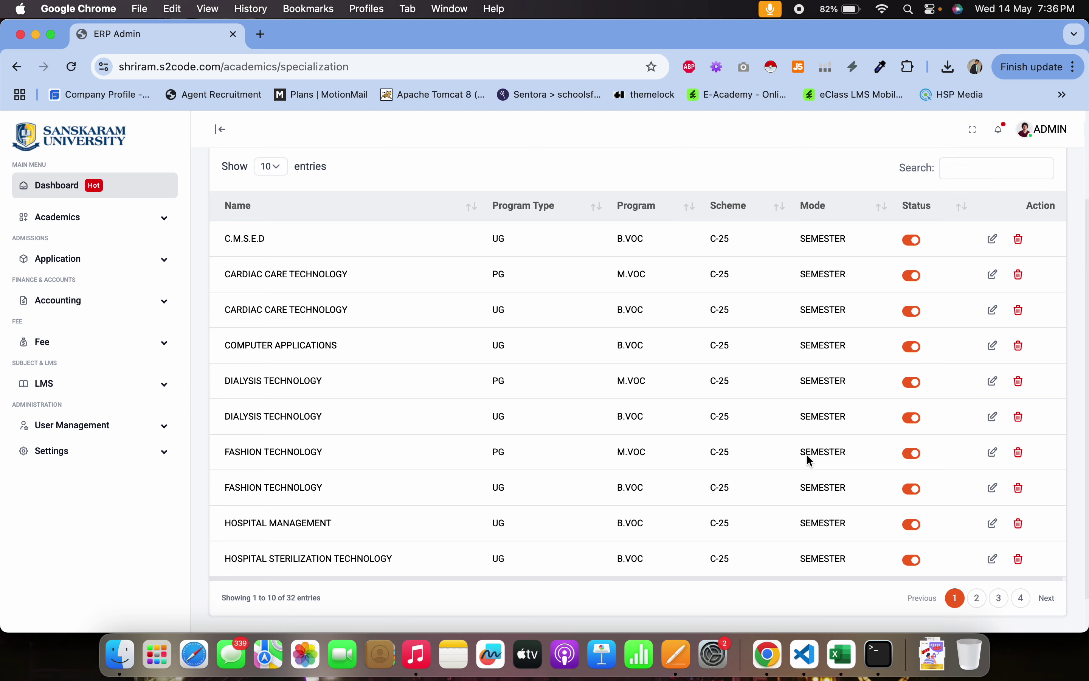
scroll(783, 390, up, 3)
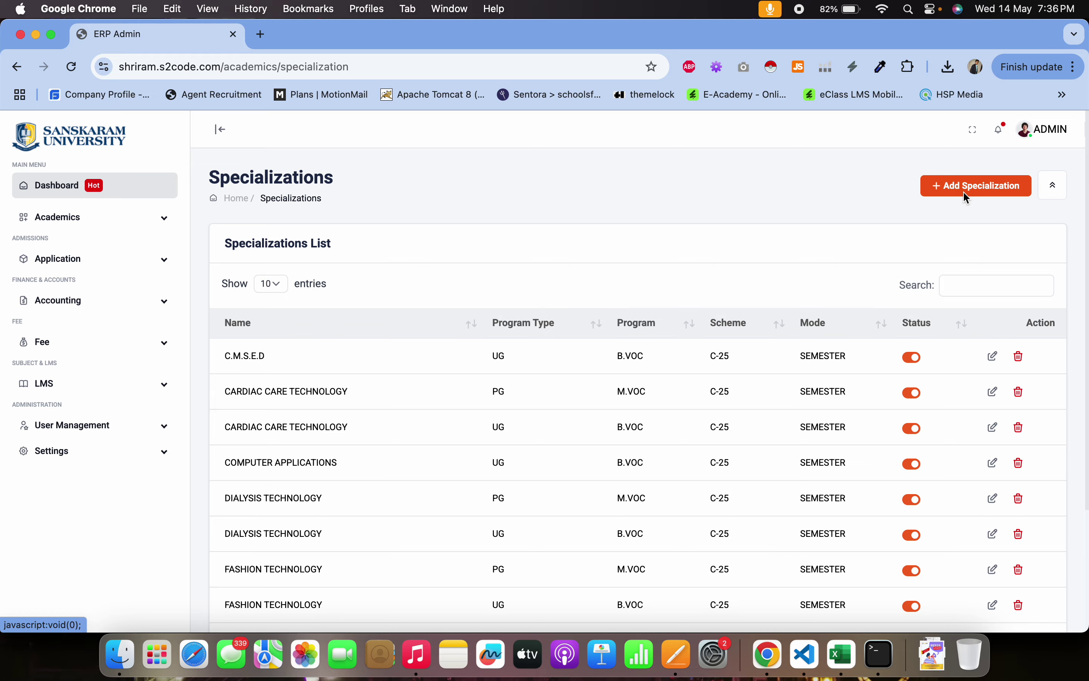
click(966, 197)
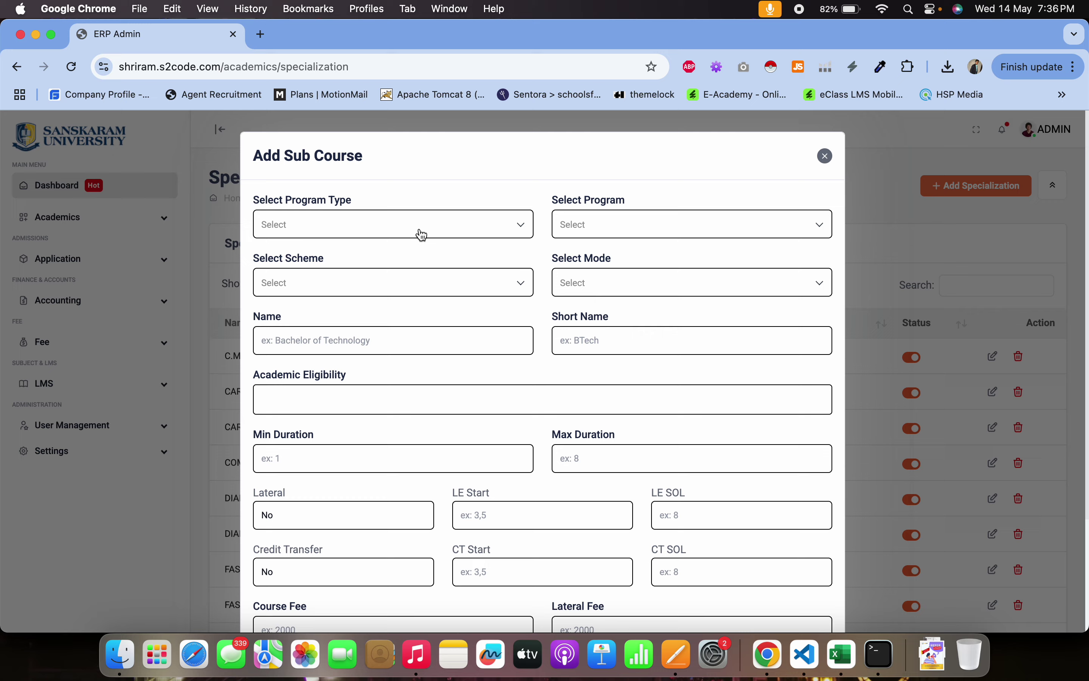
Step: Set the sub course program type to UG and the program to BACHELOR OF VOCATIONAL
scroll(484, 522, down, 5)
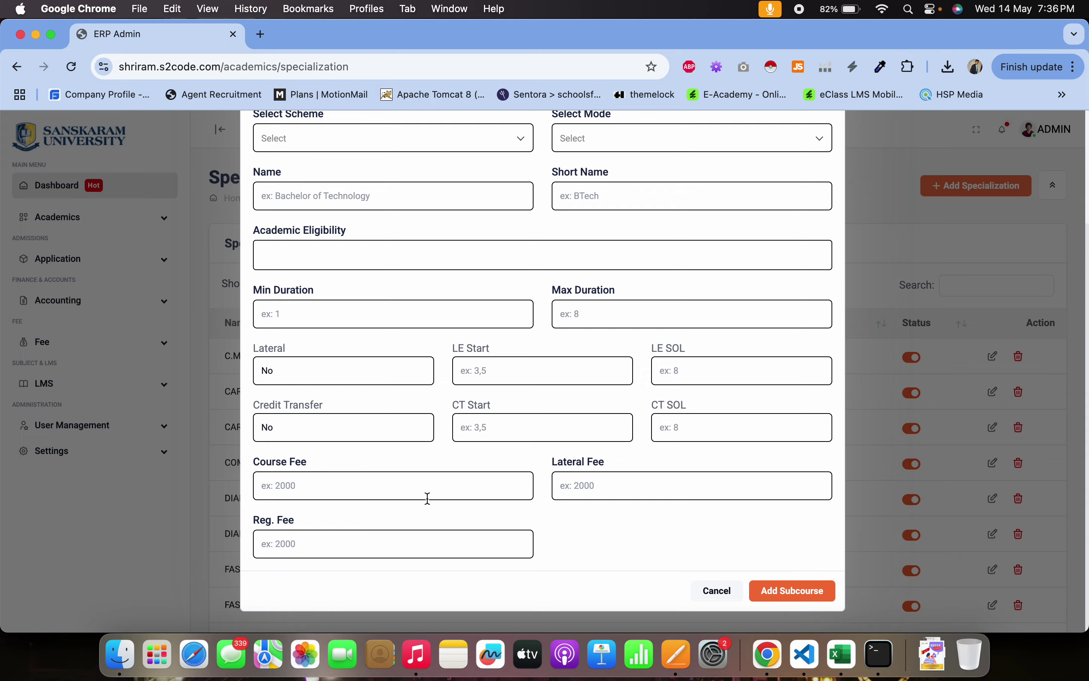
scroll(536, 503, up, 3)
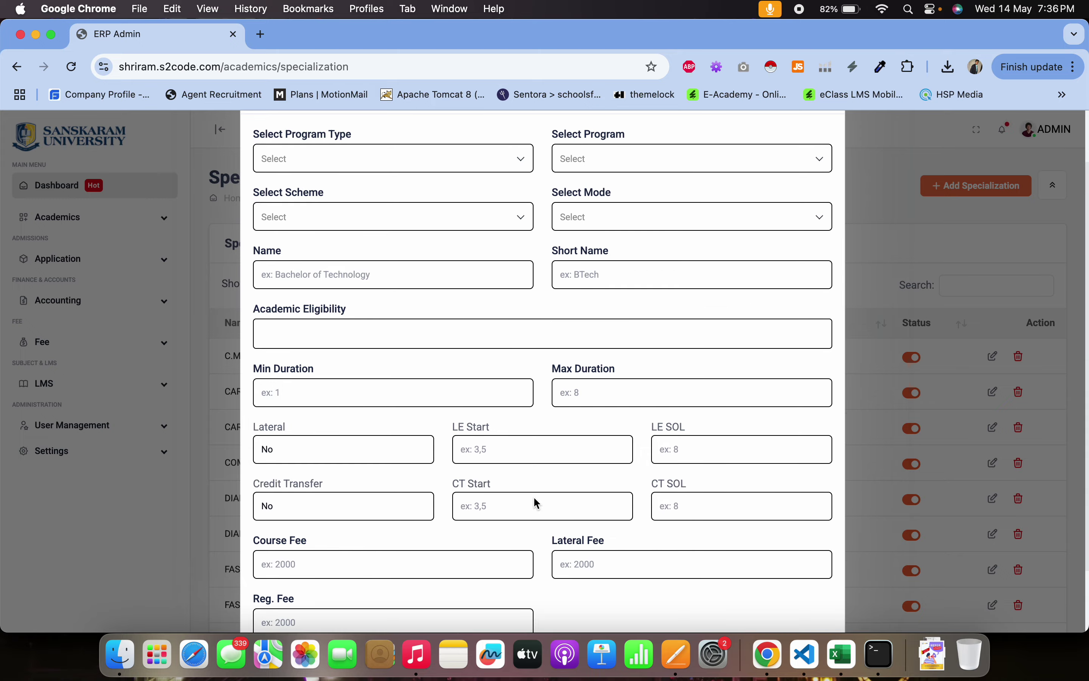
click(333, 158)
click(330, 209)
key(u)
scroll(531, 199, up, 2)
click(497, 240)
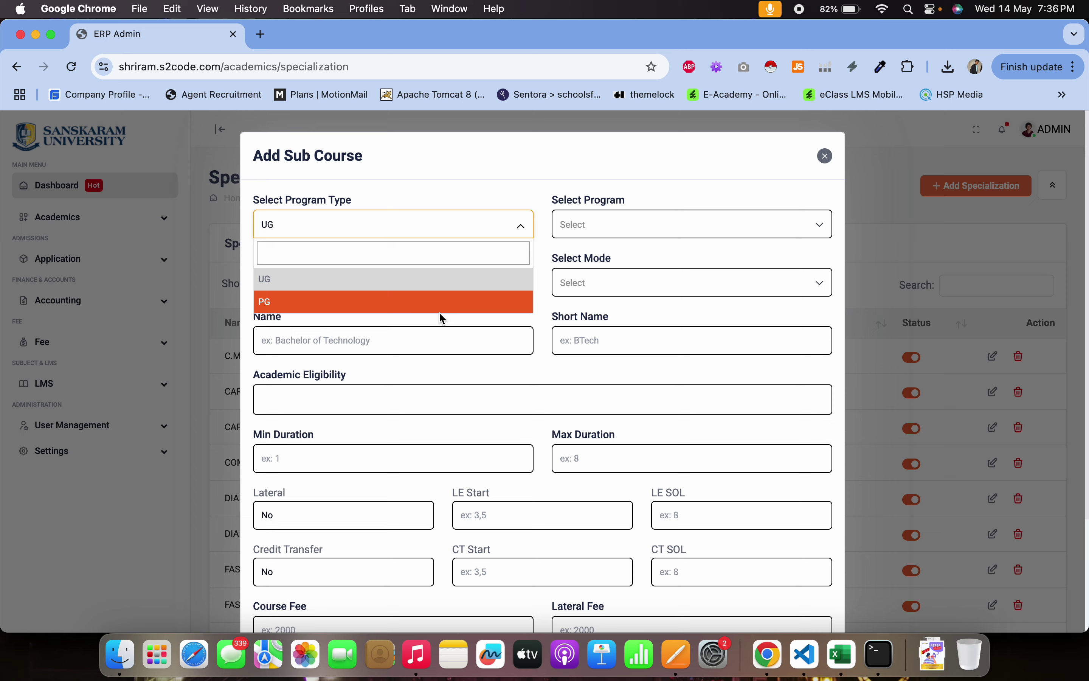
click(605, 235)
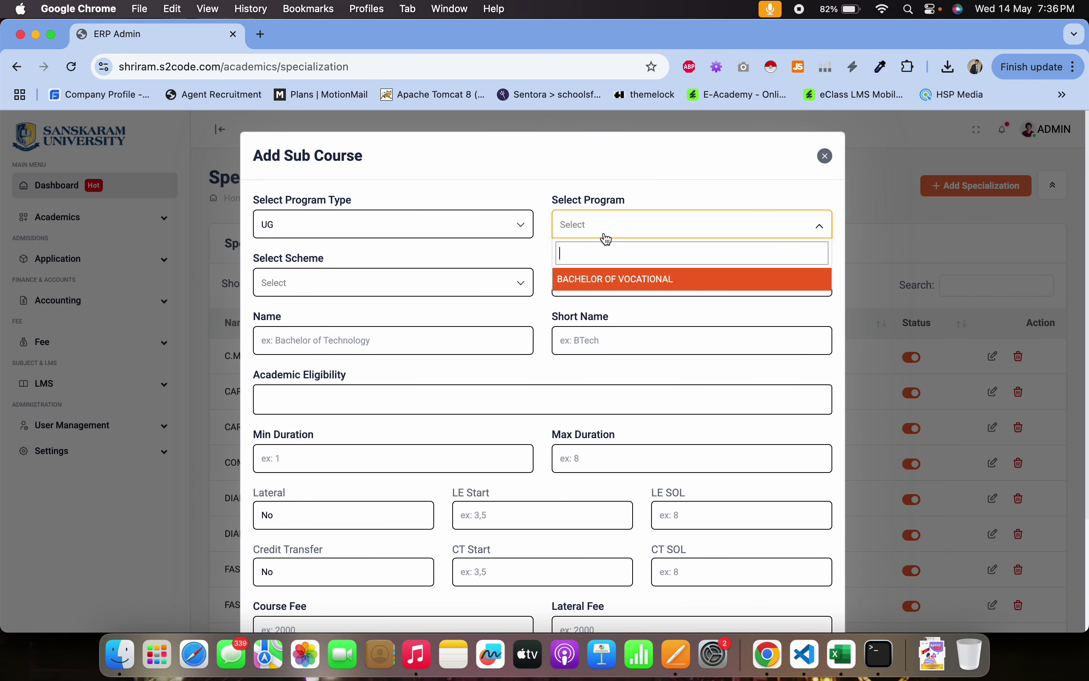
click(601, 279)
Step: Choose scheme C-25 and mode SEMESTER for the sub course
click(463, 297)
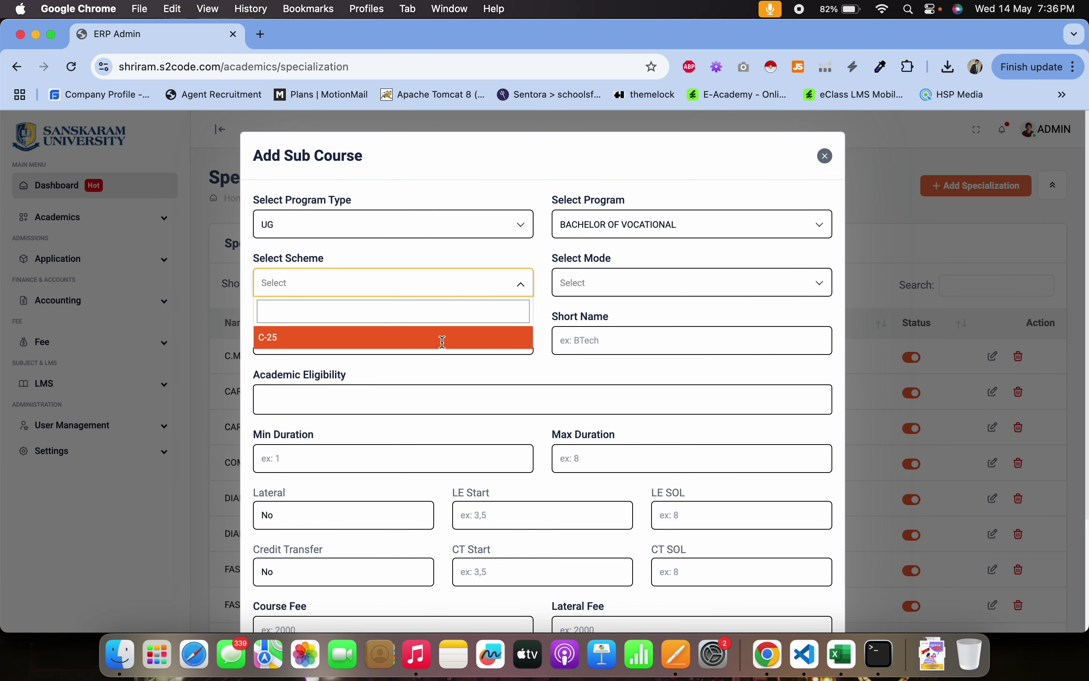
click(440, 338)
click(599, 295)
click(601, 343)
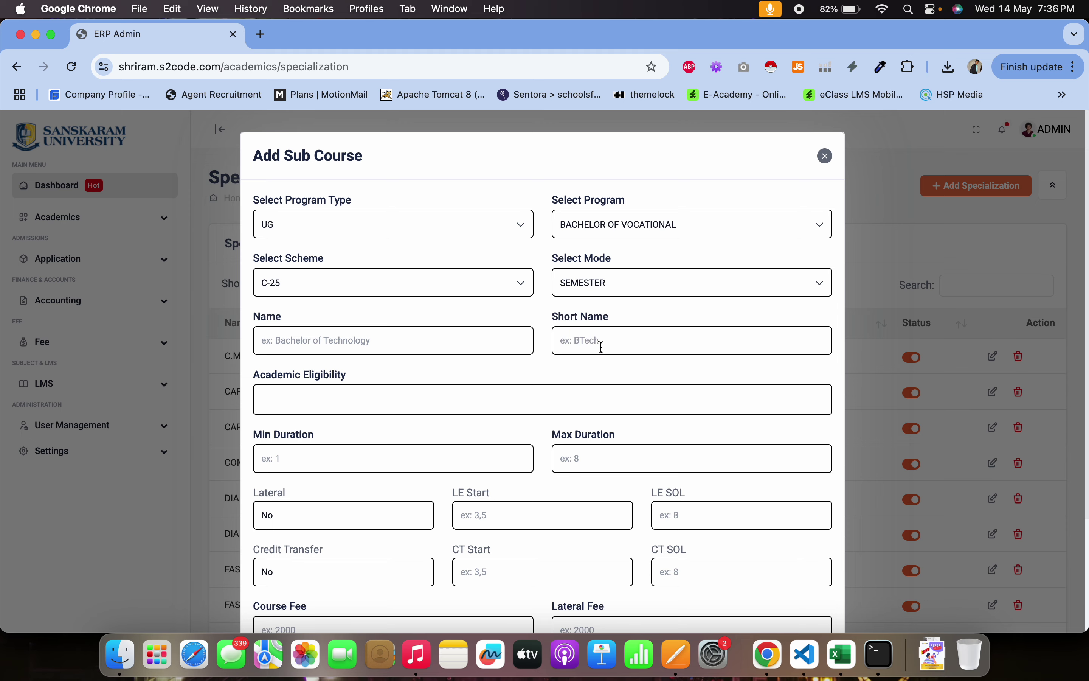
click(451, 347)
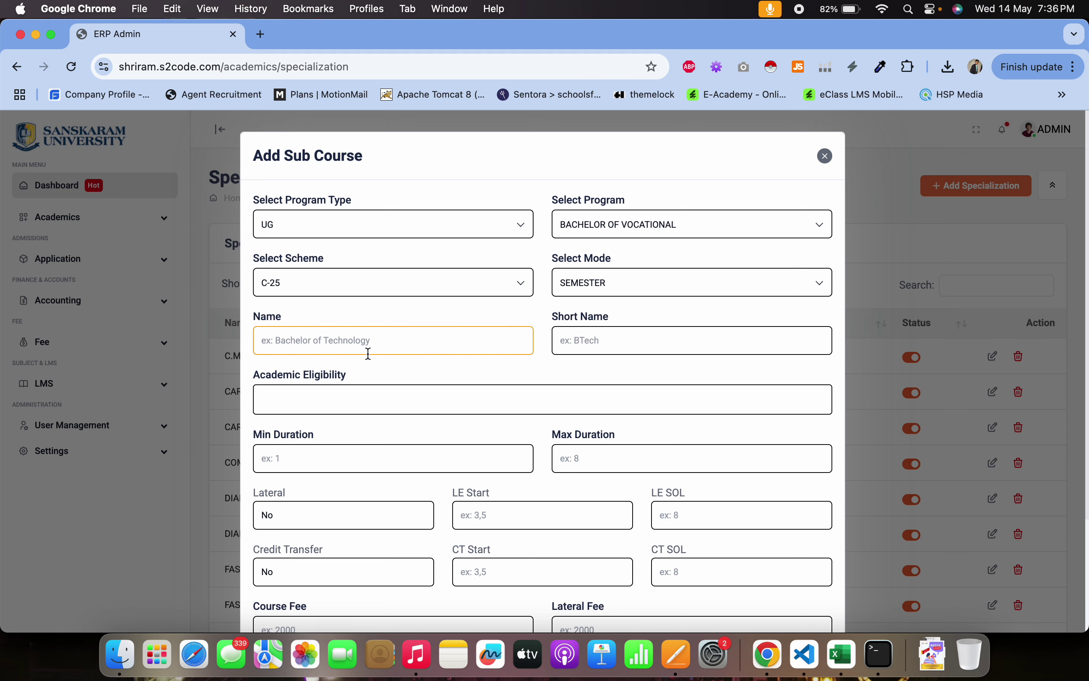
Step: Name the sub course 'Human Resuourse', short name HR, with High School and Intermediate eligibility
text(Human Resuourse)
click(632, 340)
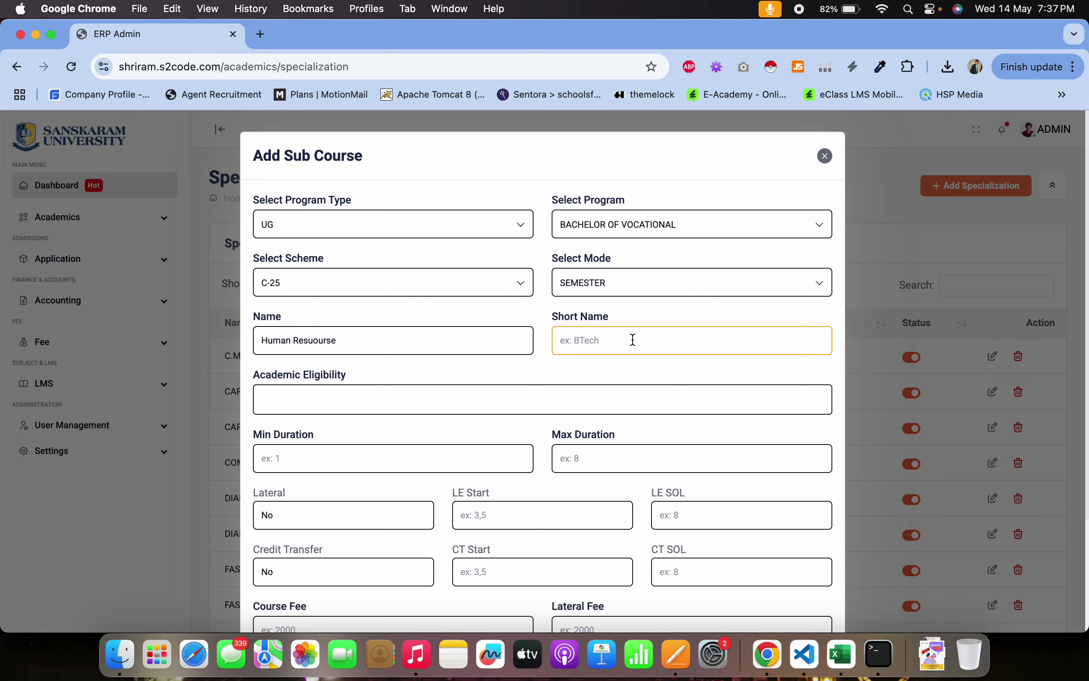
text(HR)
click(487, 394)
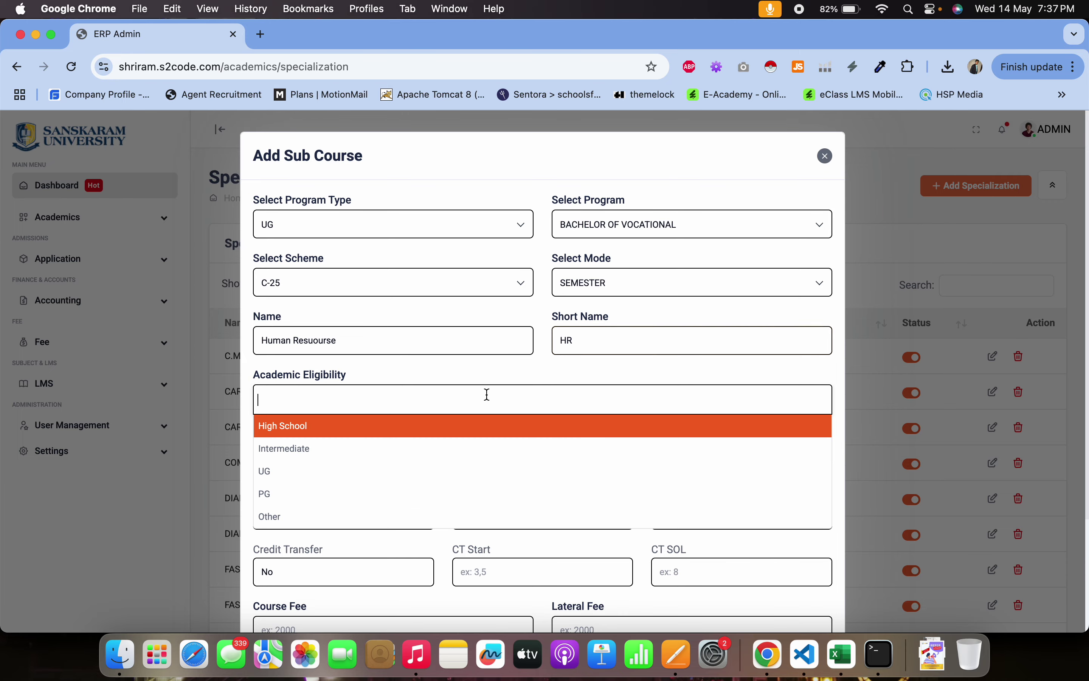
click(428, 427)
click(435, 412)
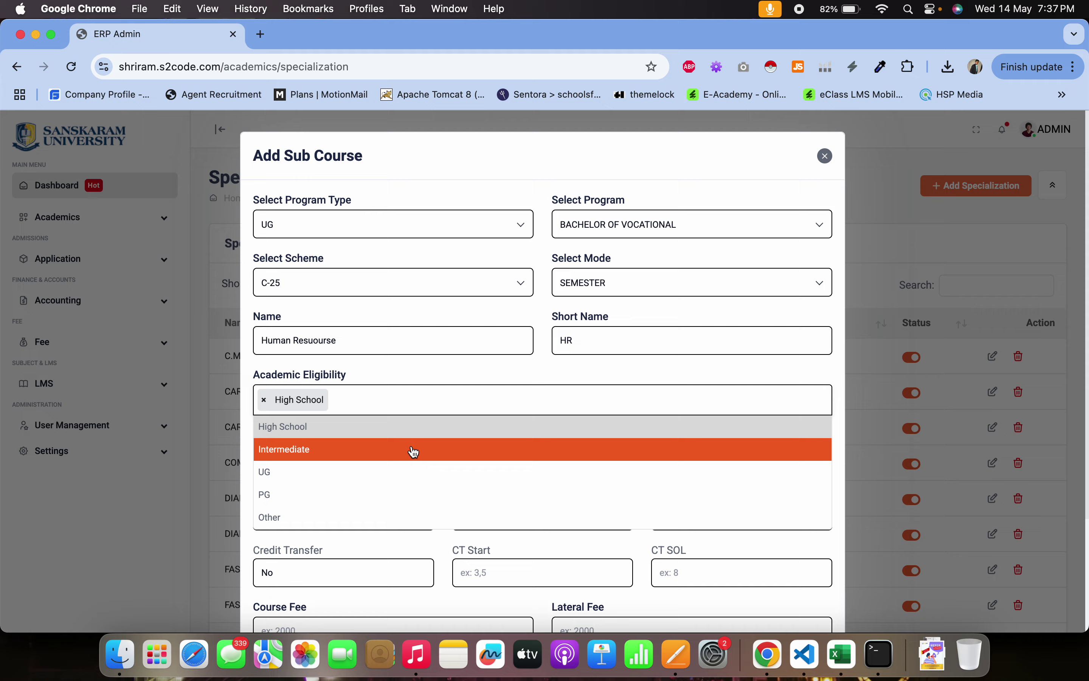
click(417, 448)
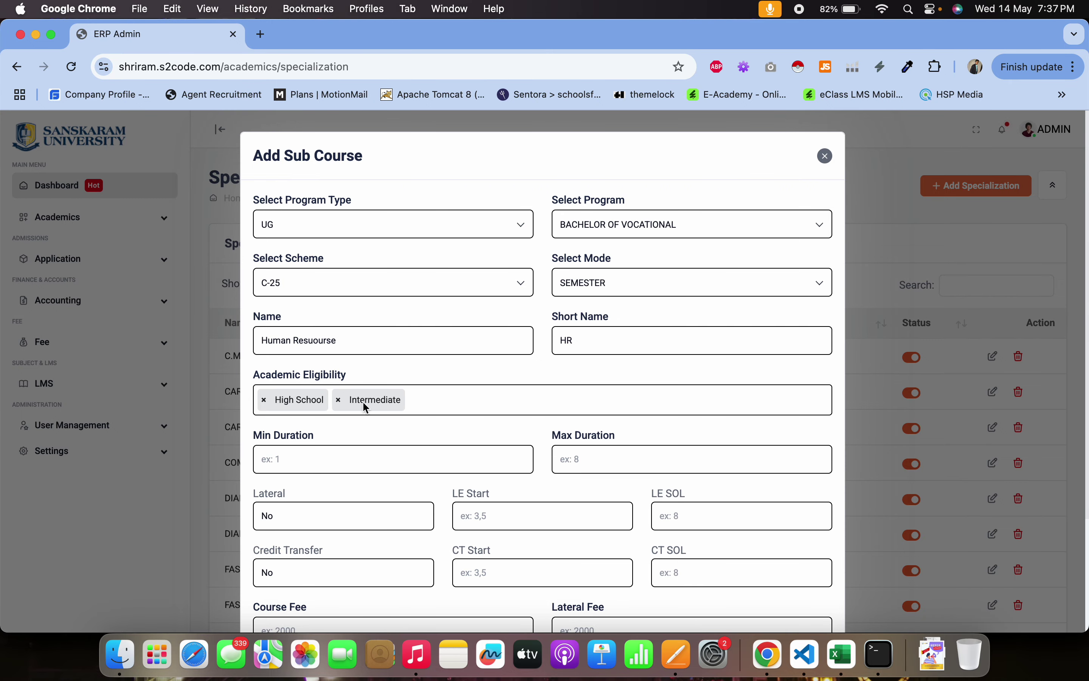
Step: Set the minimum duration to 6 and the maximum duration to 8
scroll(446, 397, down, 4)
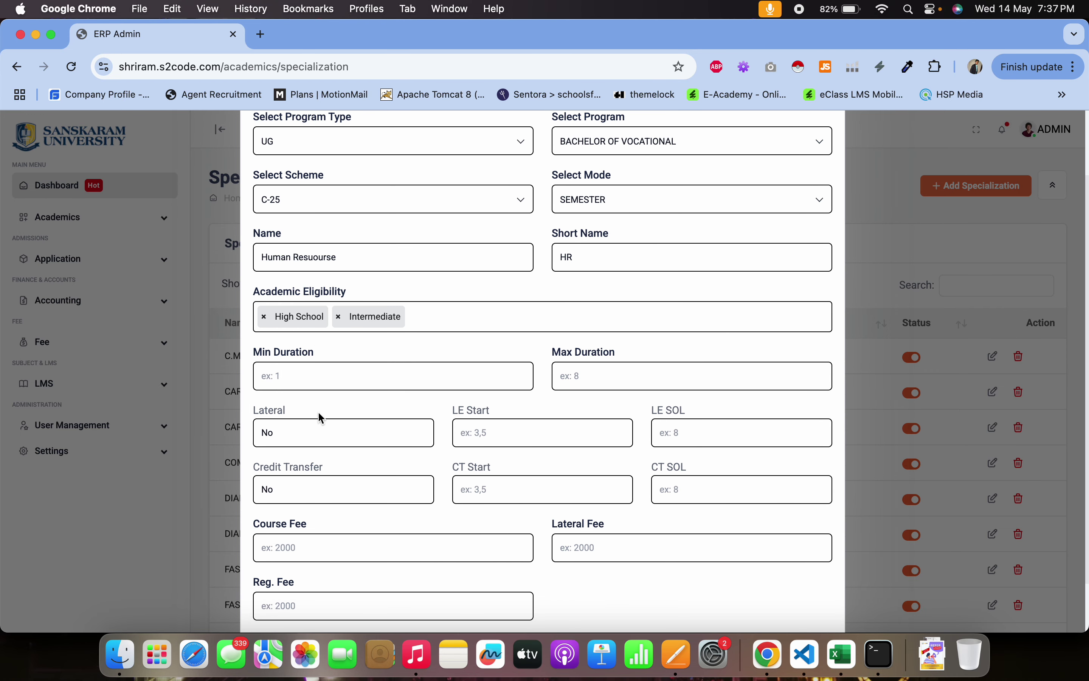
click(328, 382)
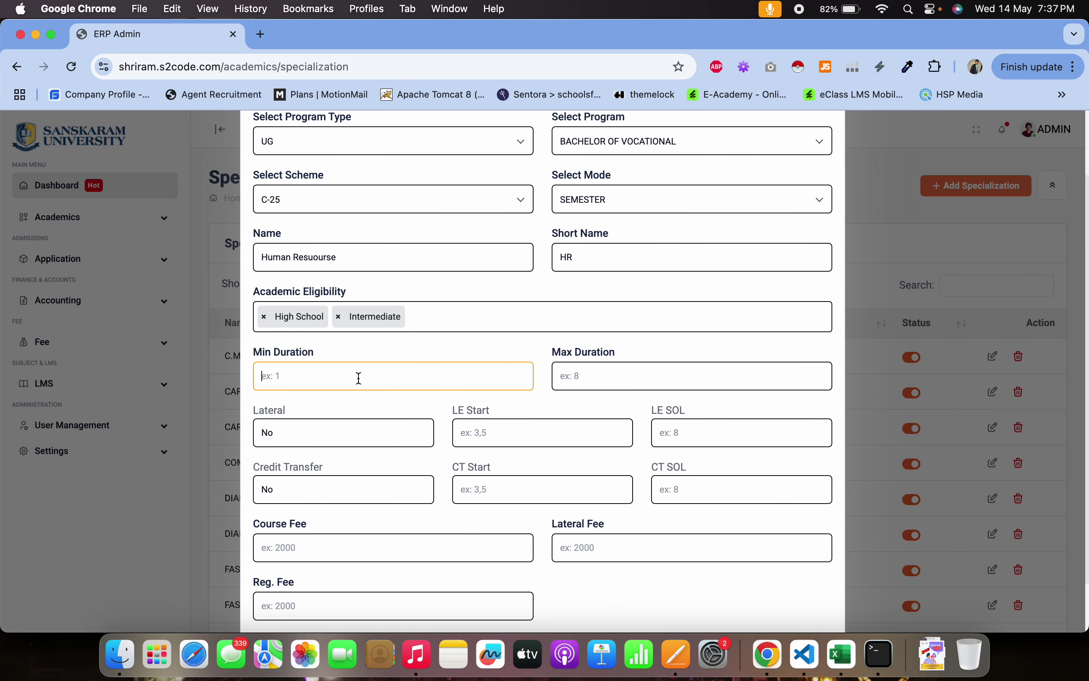
text(6)
scroll(544, 304, up, 1)
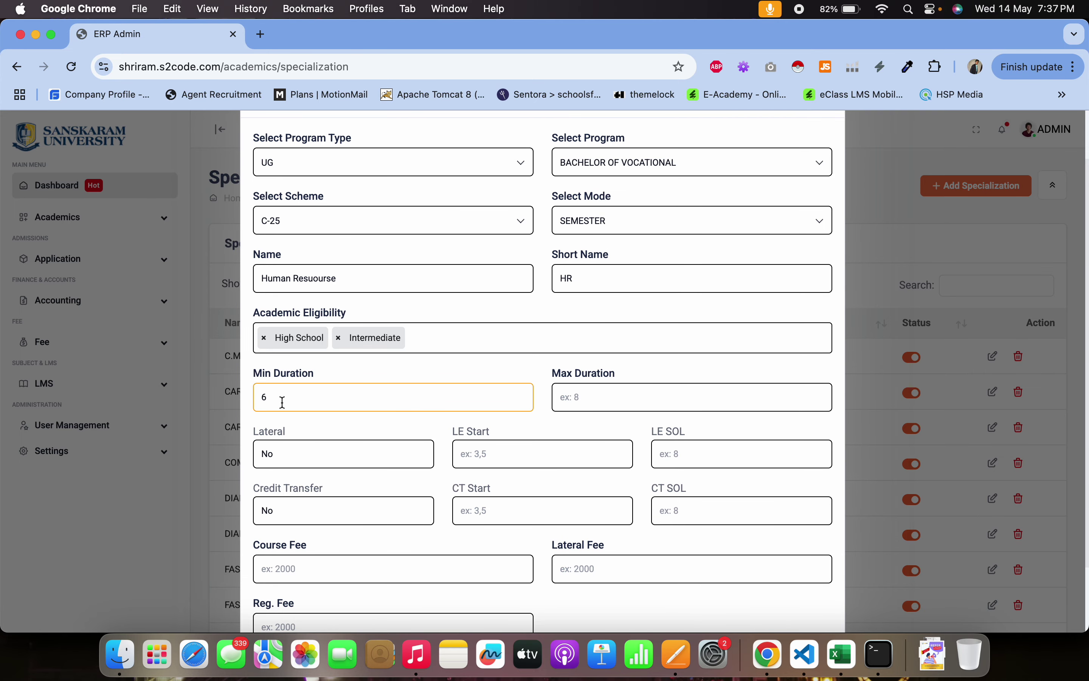
click(592, 396)
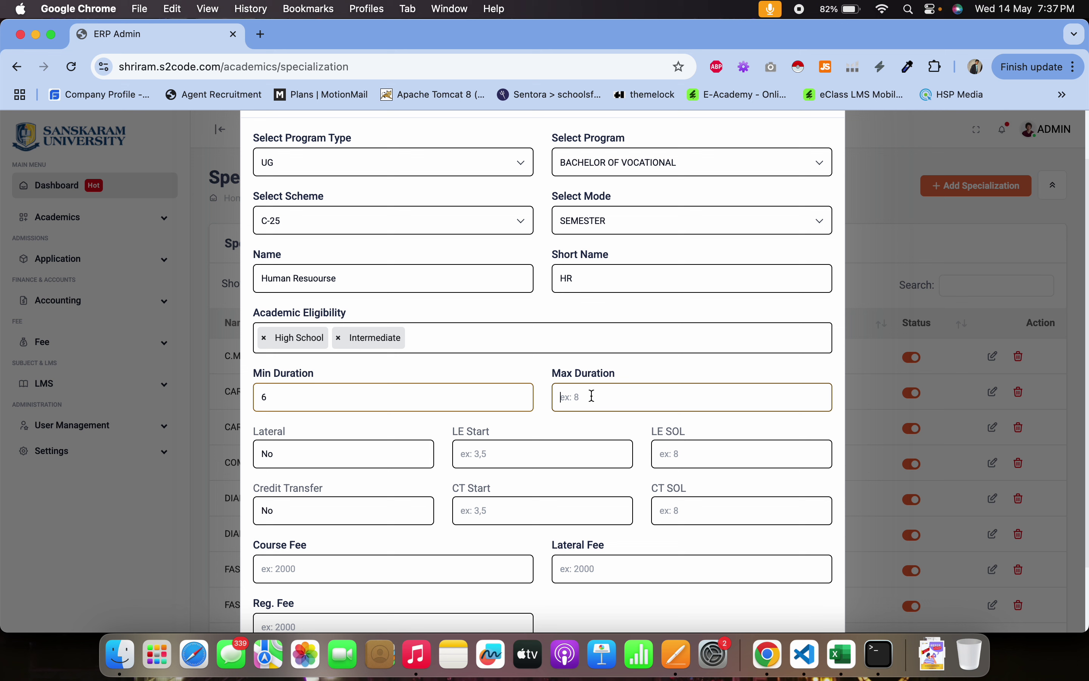
text(8)
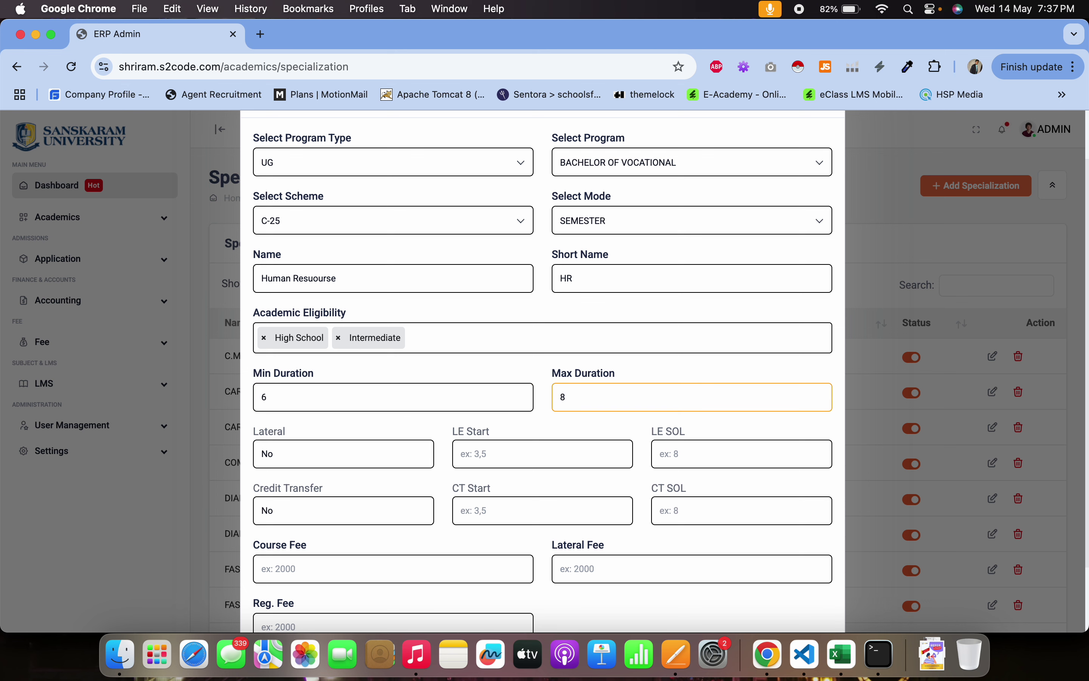
scroll(563, 405, down, 3)
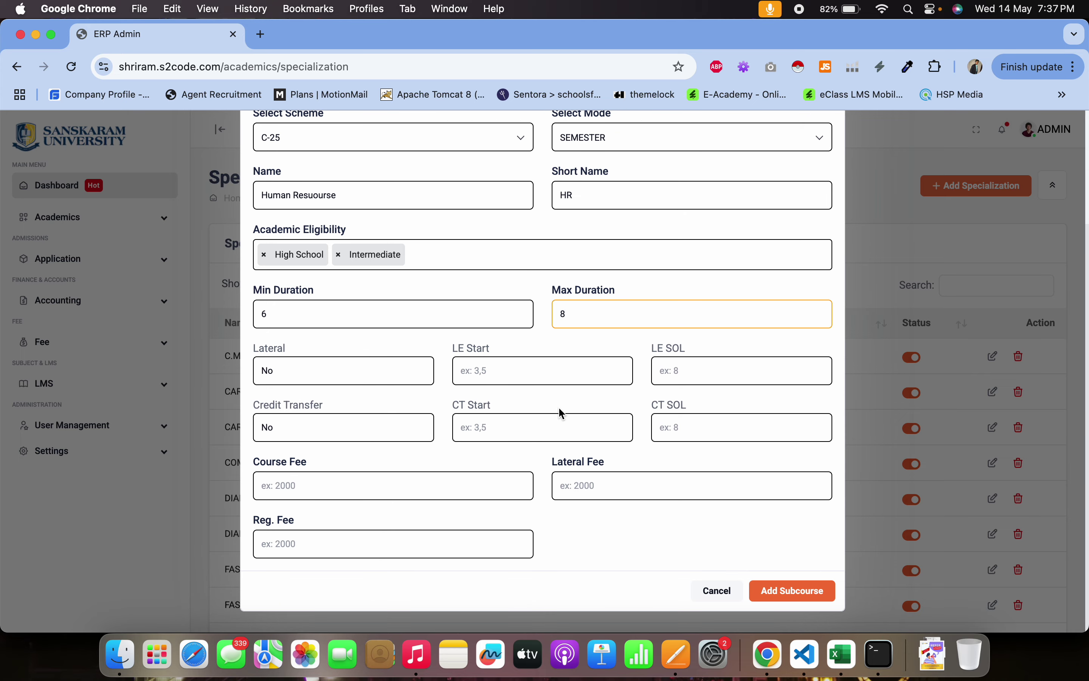
Step: Allow lateral entry with LE Start 3, LE SOL 8 and lateral fee 3000
click(286, 488)
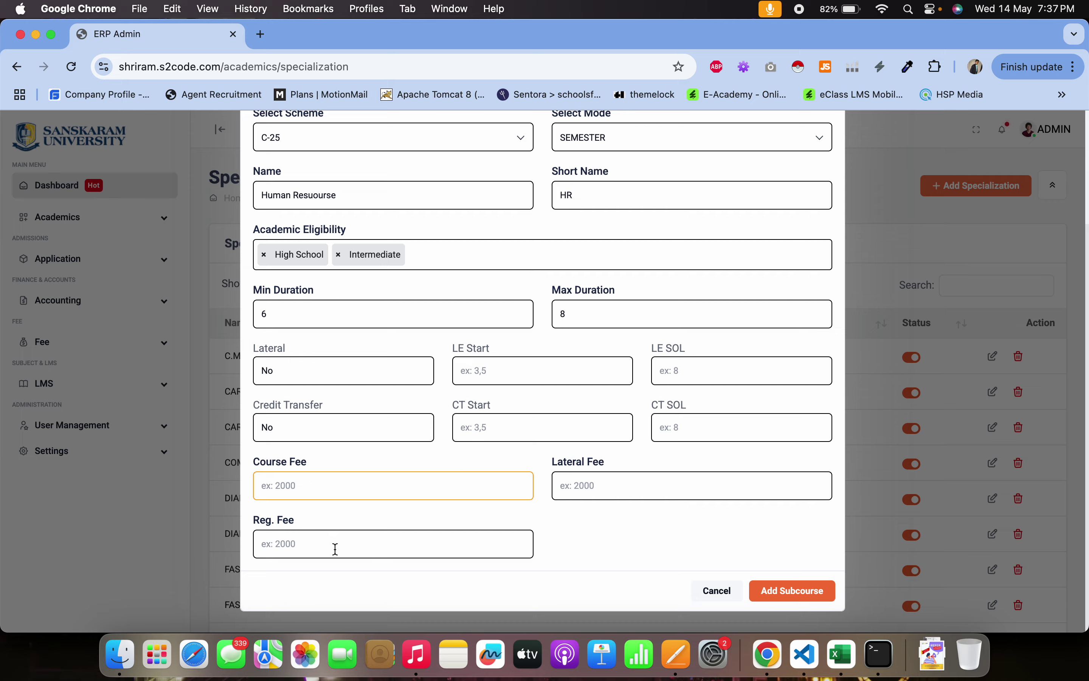
click(343, 370)
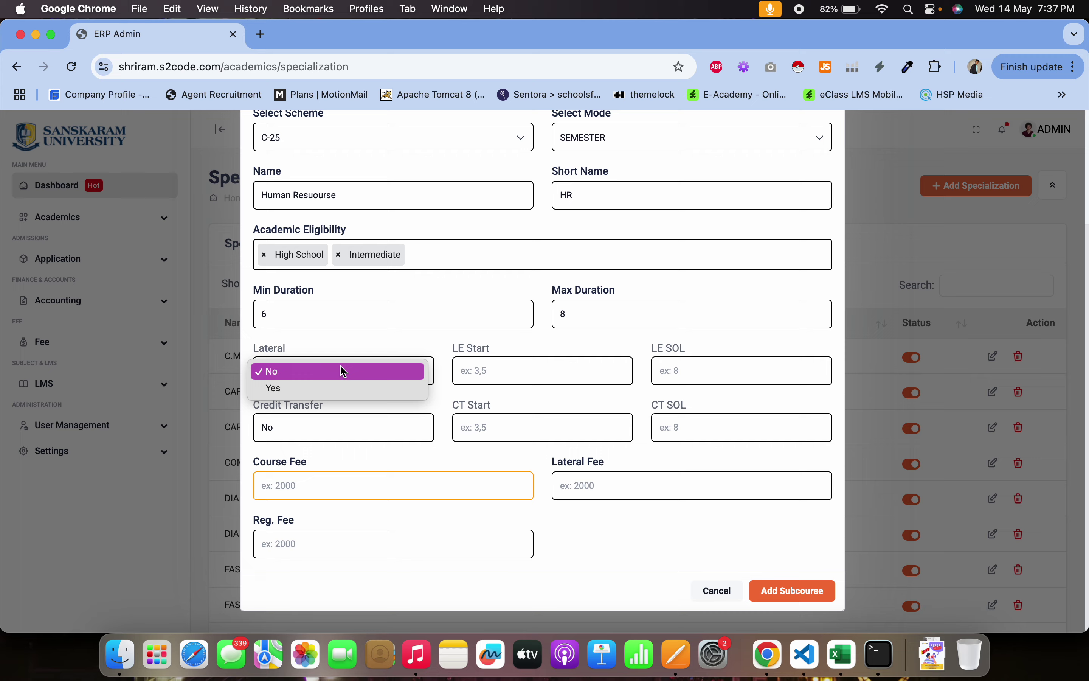
click(331, 387)
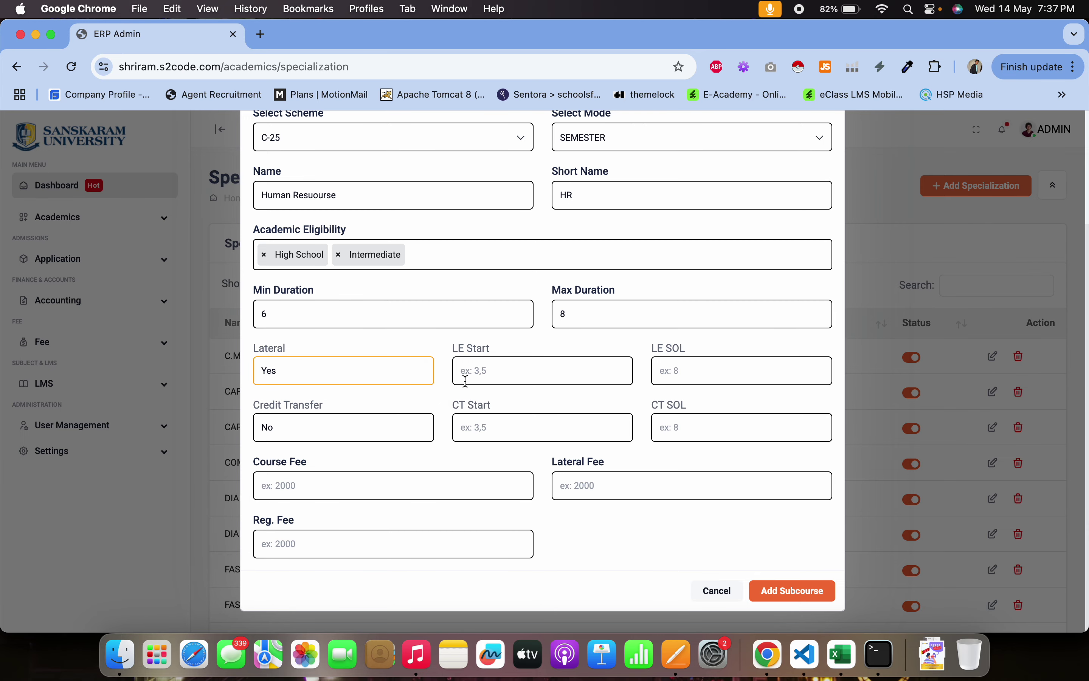
click(486, 376)
text(3)
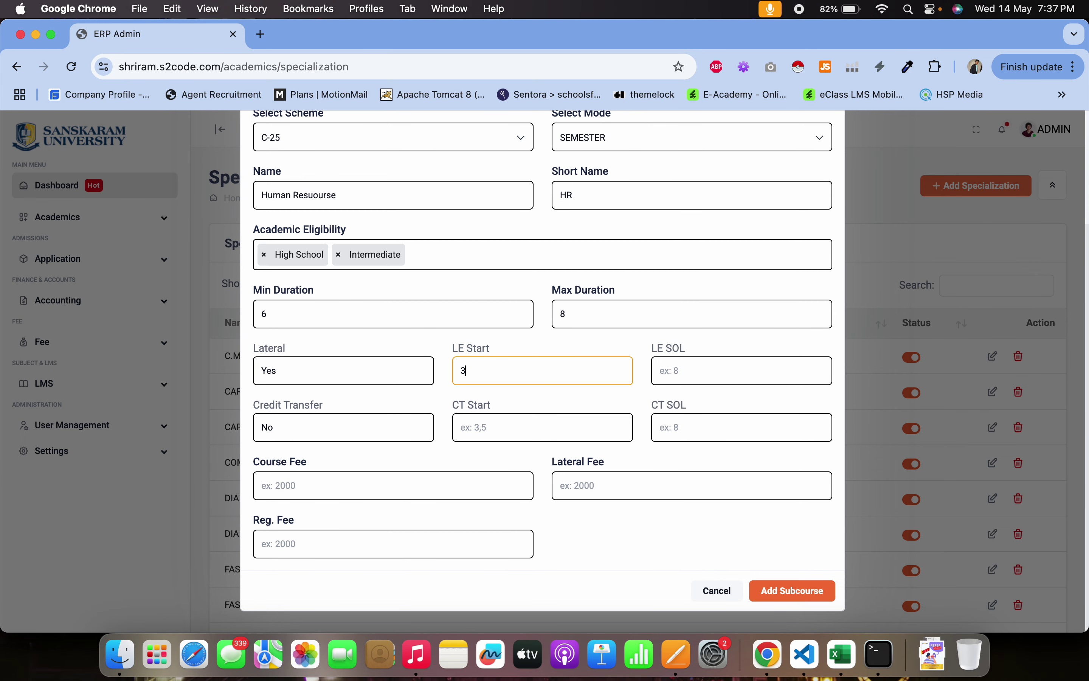
click(682, 375)
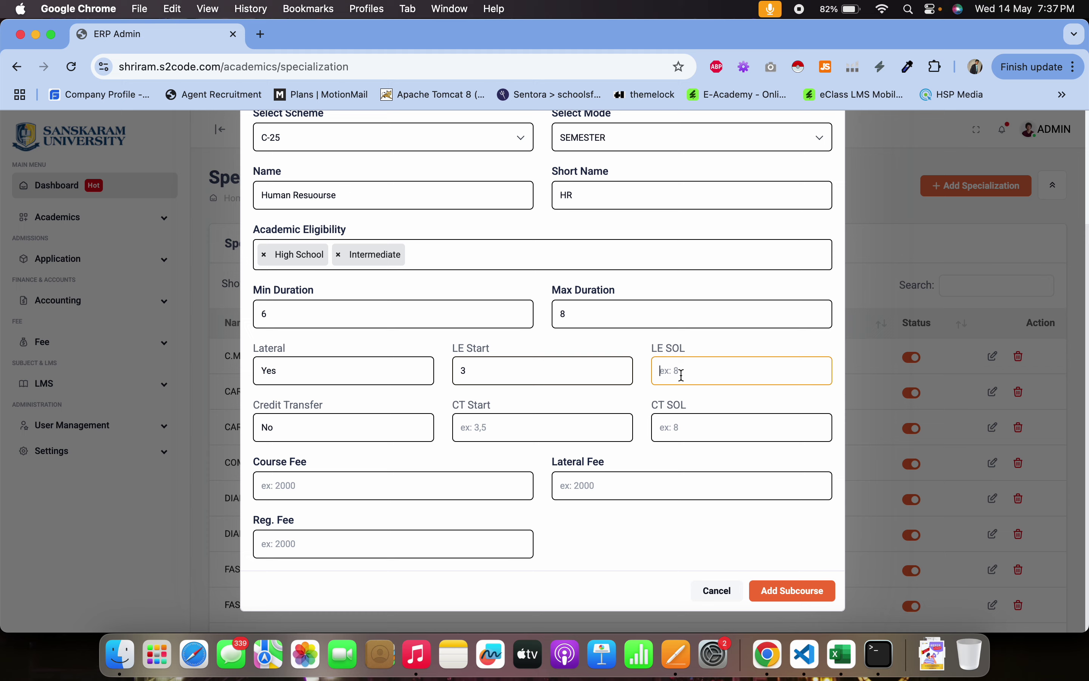
text(8)
click(594, 484)
text(3000)
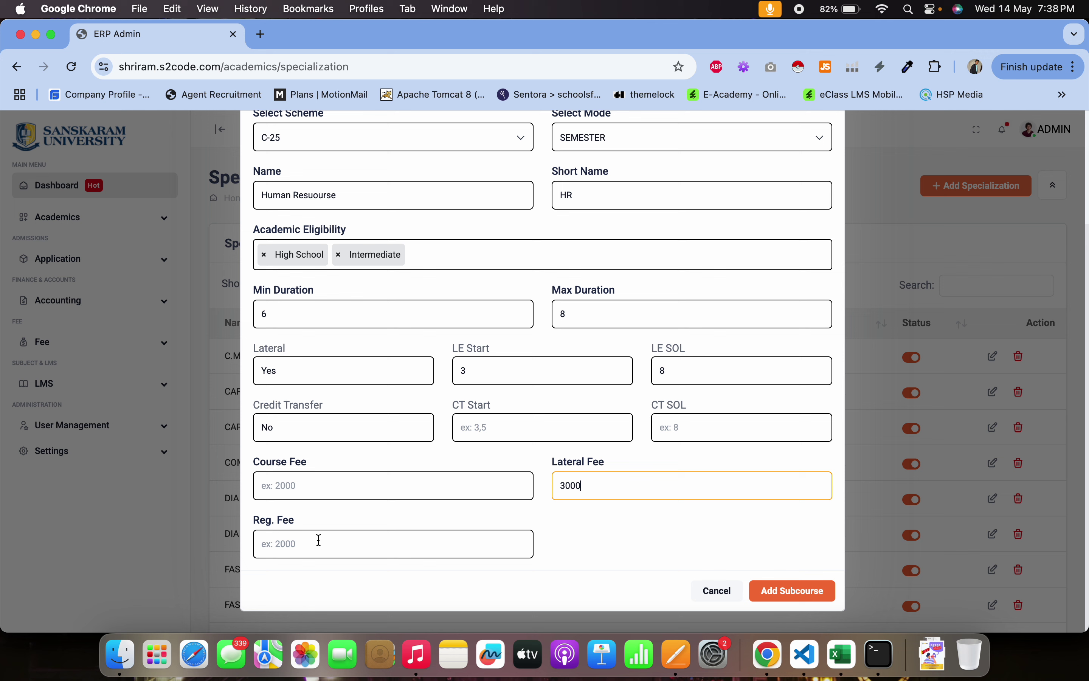
click(306, 485)
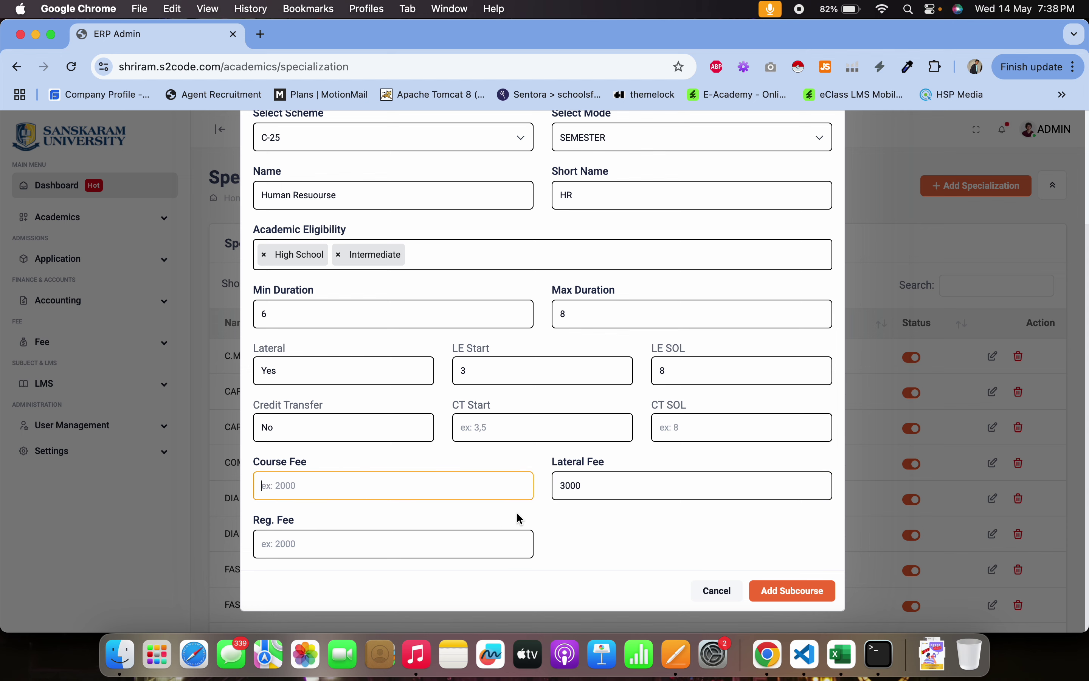
Step: Close the sub course form unsaved, then open and close C.M.S.E.D's edit dialog
scroll(624, 515, up, 3)
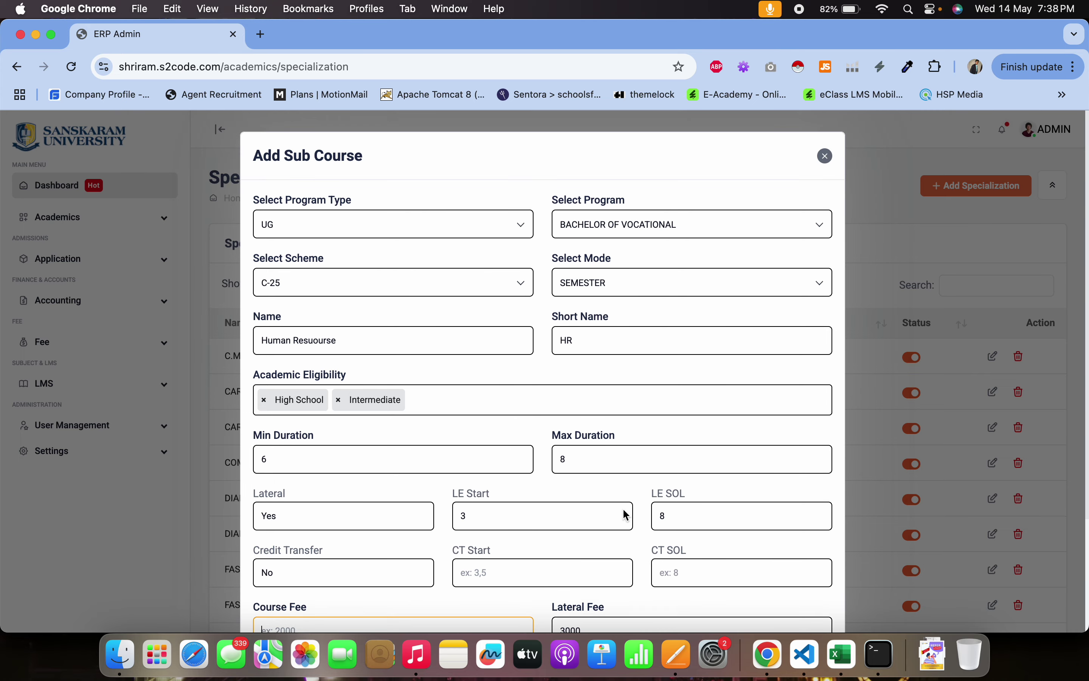
scroll(590, 256, down, 3)
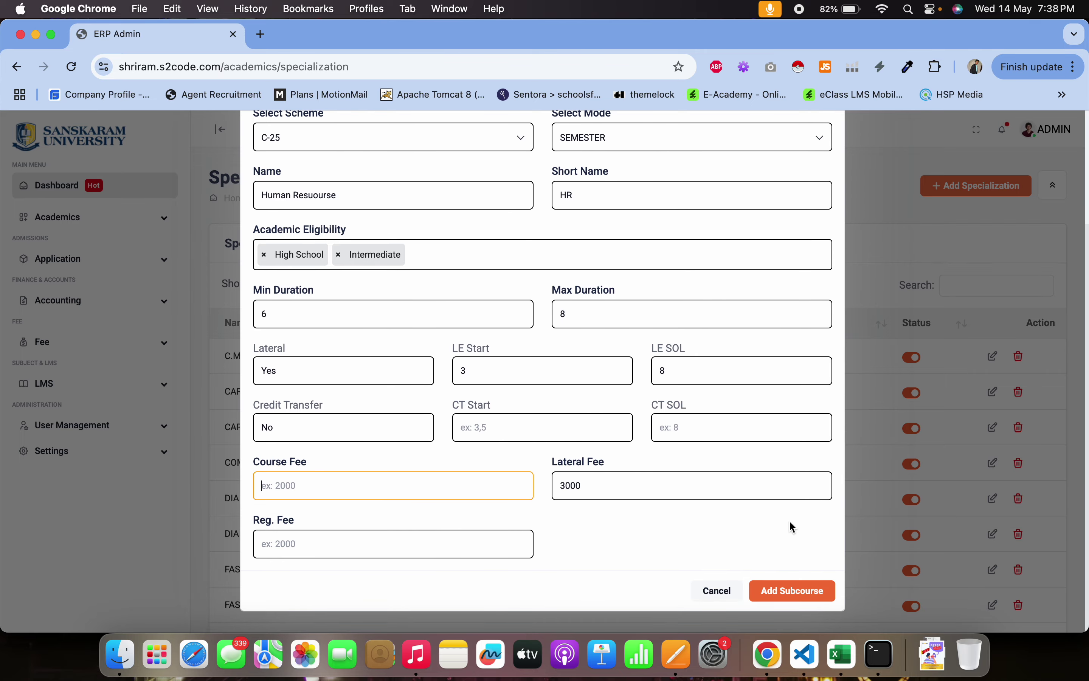
scroll(752, 471, up, 3)
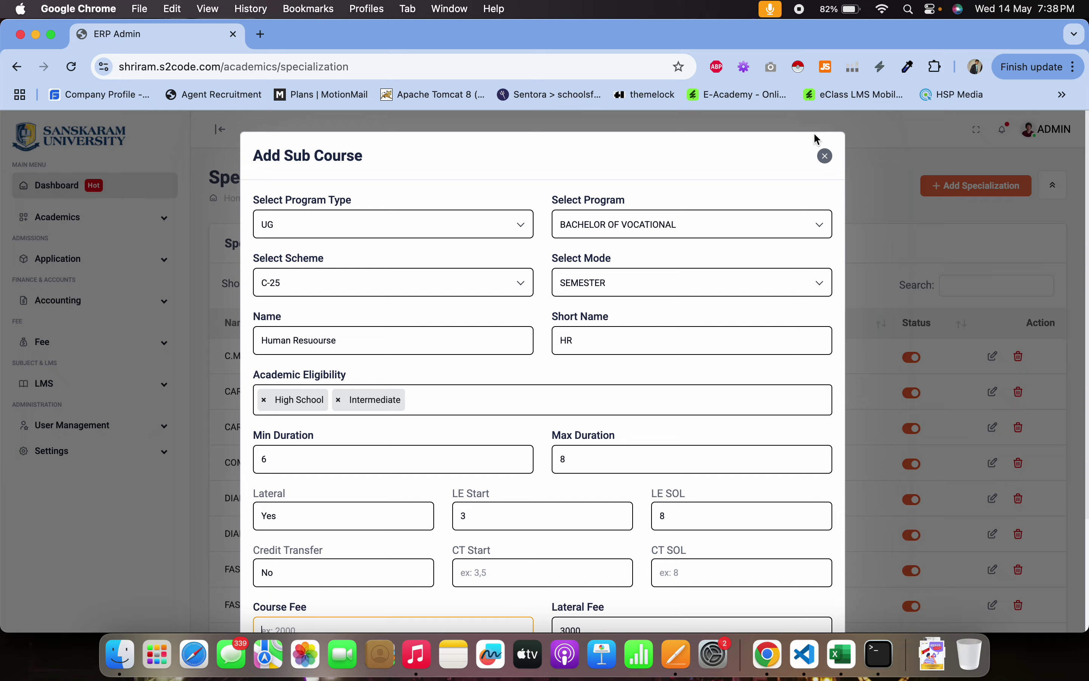
click(826, 157)
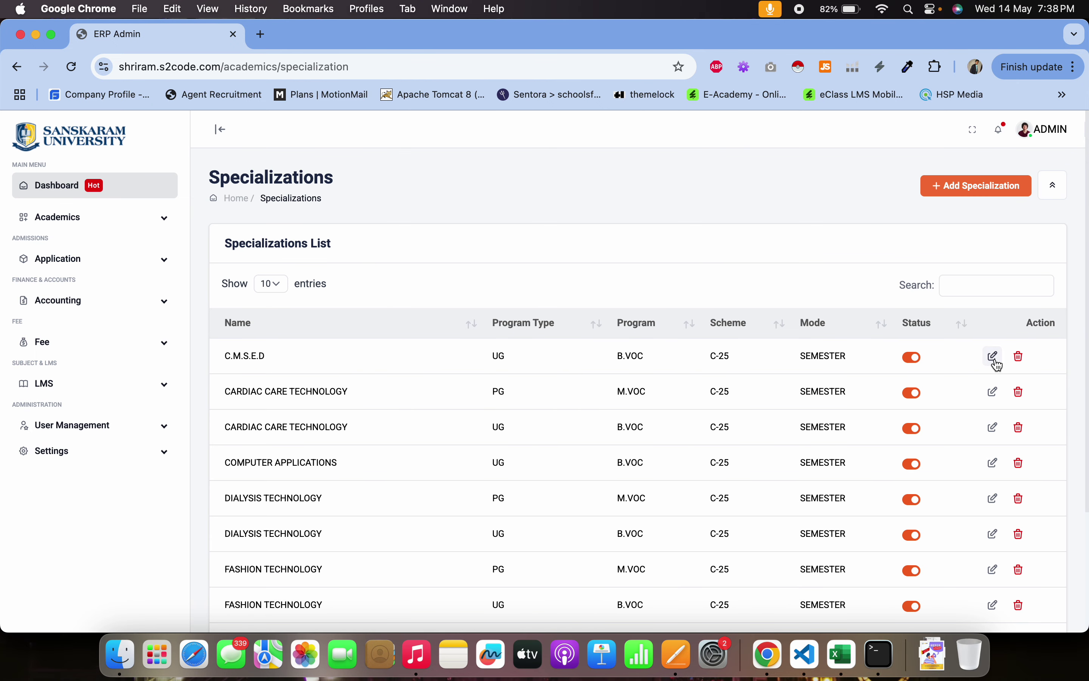
click(994, 356)
scroll(556, 516, down, 5)
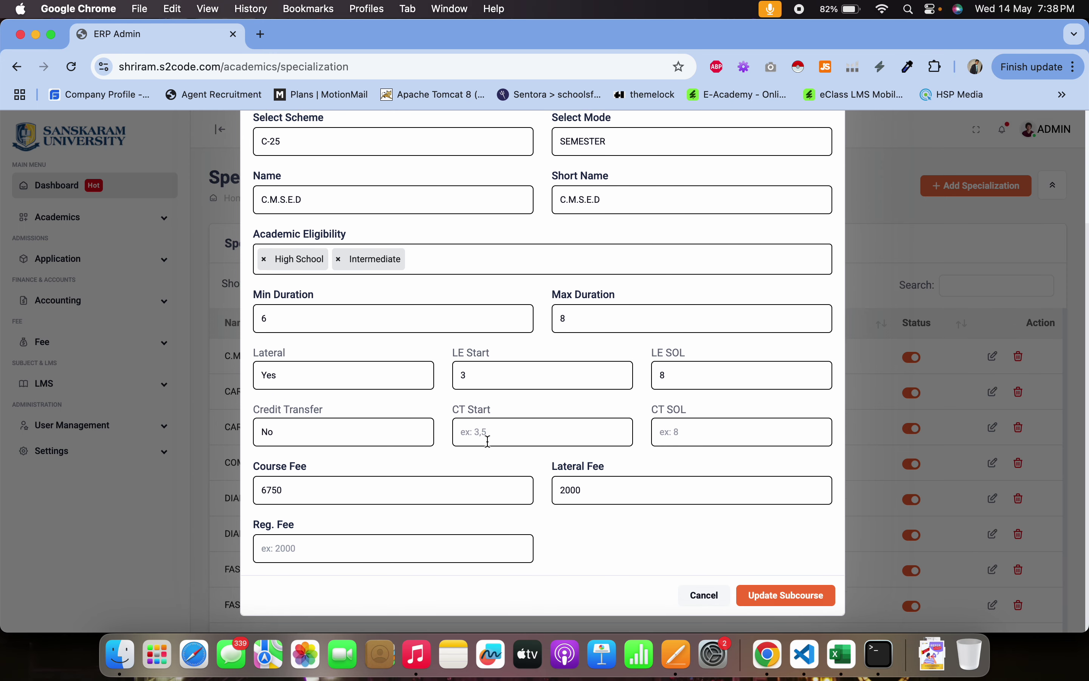
scroll(486, 440, up, 3)
click(825, 156)
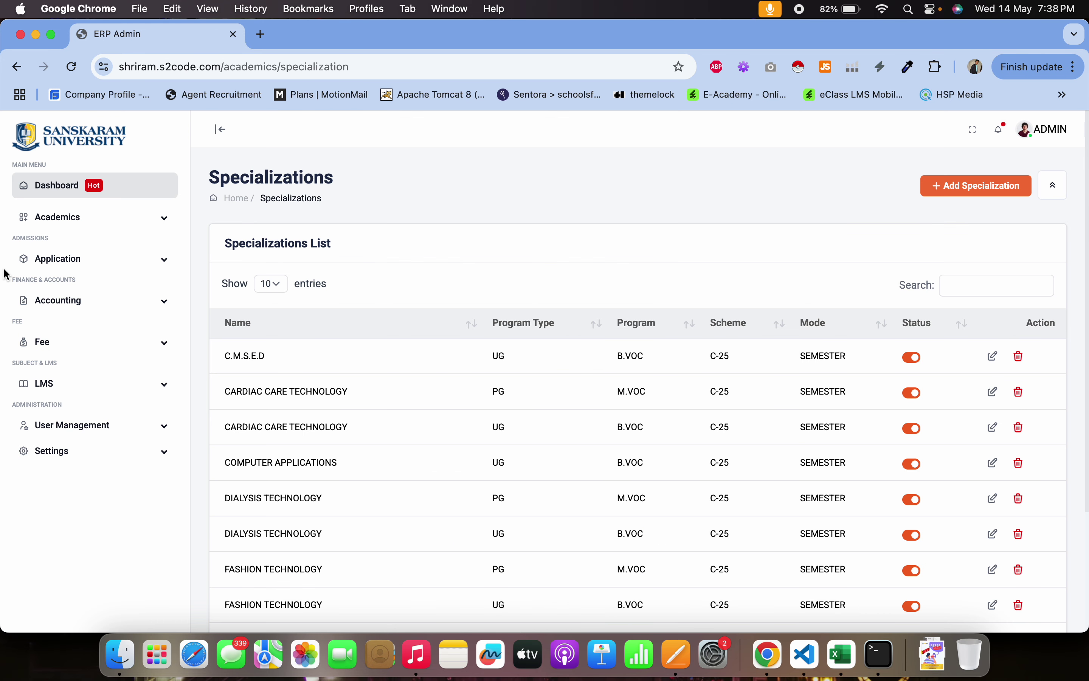
Step: Look through the Academics Course Wise Syllabus page
click(93, 225)
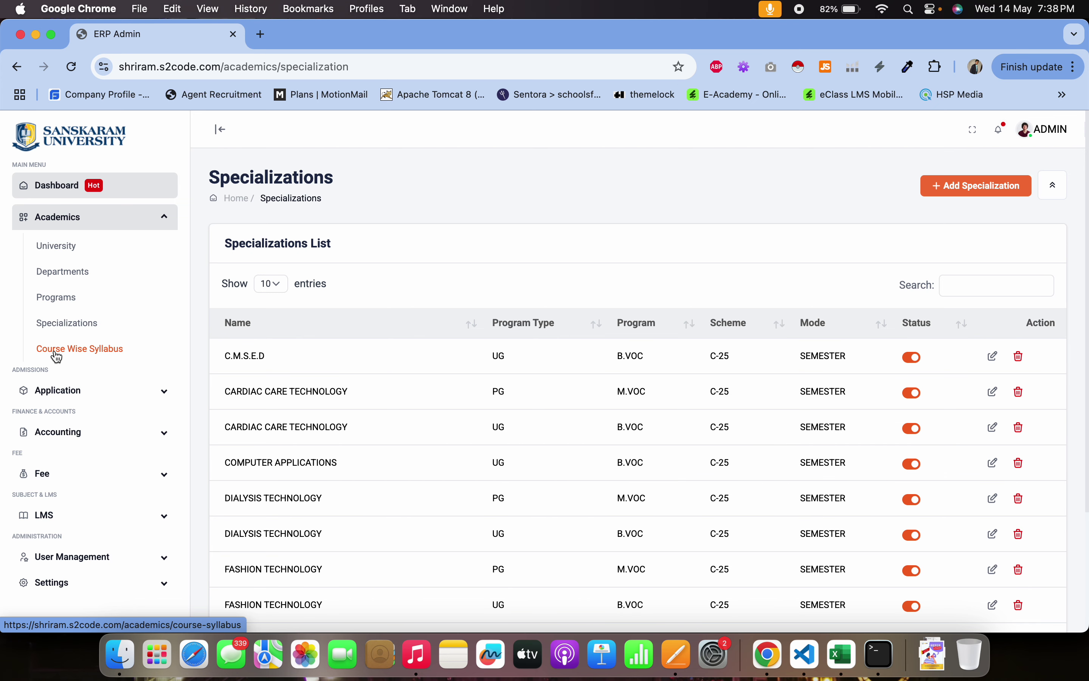
click(57, 357)
scroll(709, 348, down, 3)
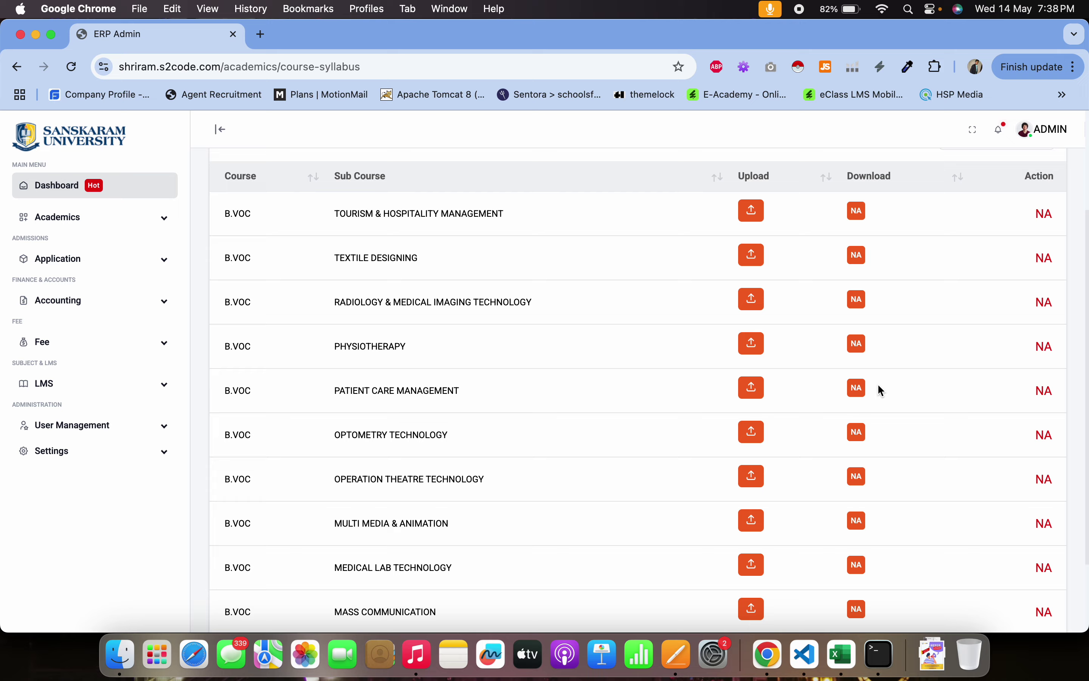
scroll(512, 425, down, 2)
scroll(512, 424, up, 5)
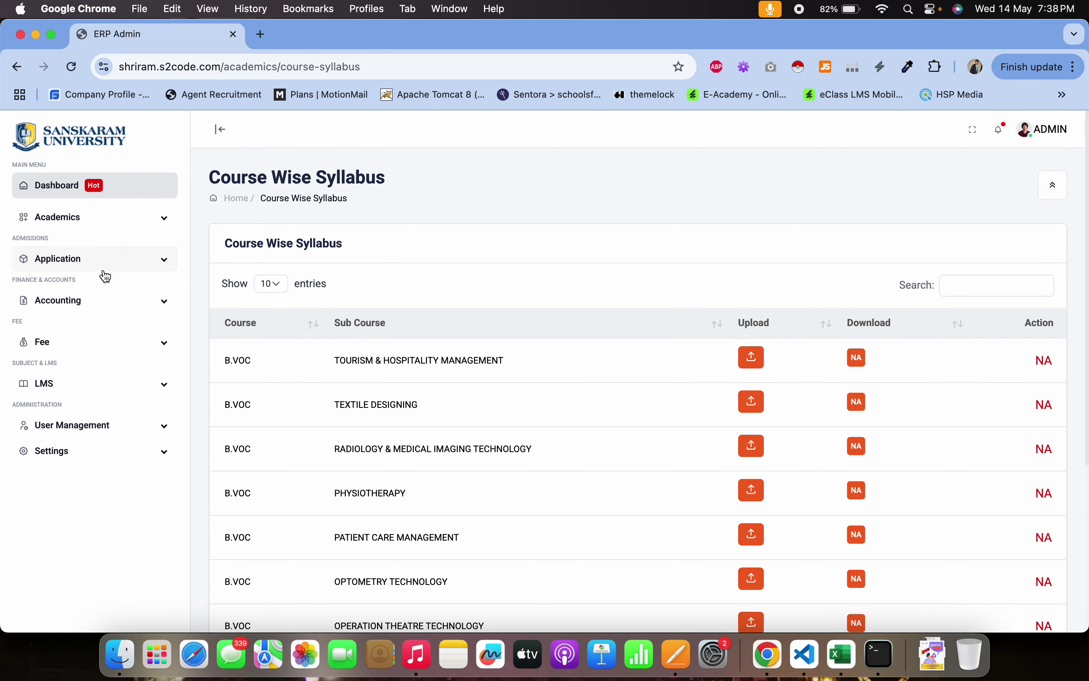
Step: Go to User Management's Roles & Permissions page
click(110, 219)
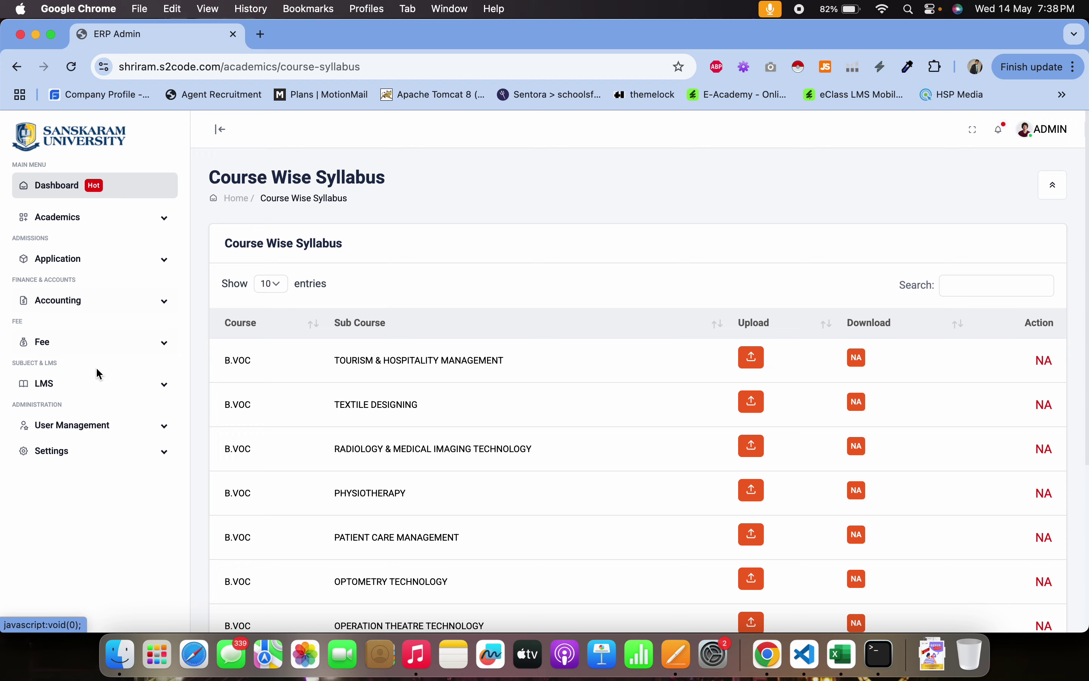
click(104, 431)
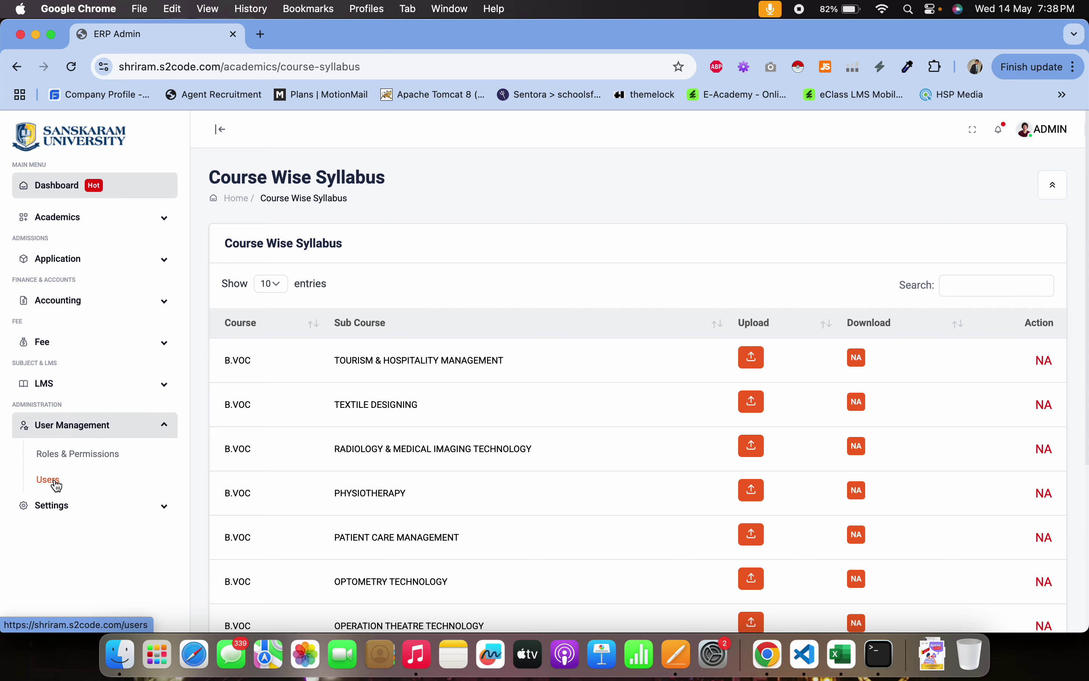
click(89, 458)
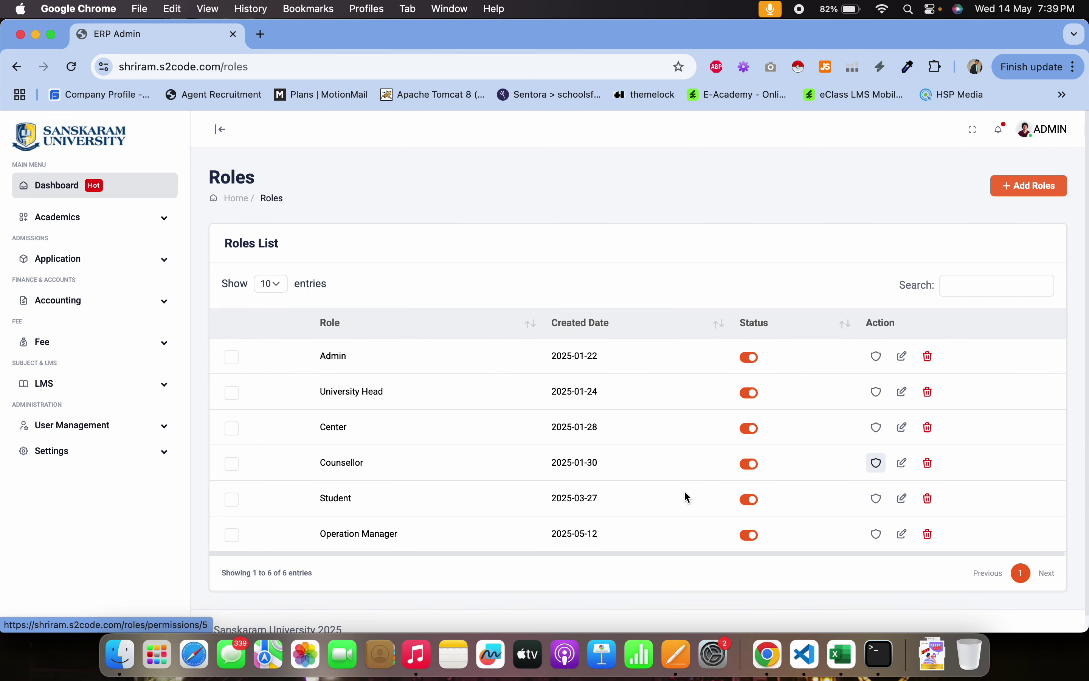
click(879, 536)
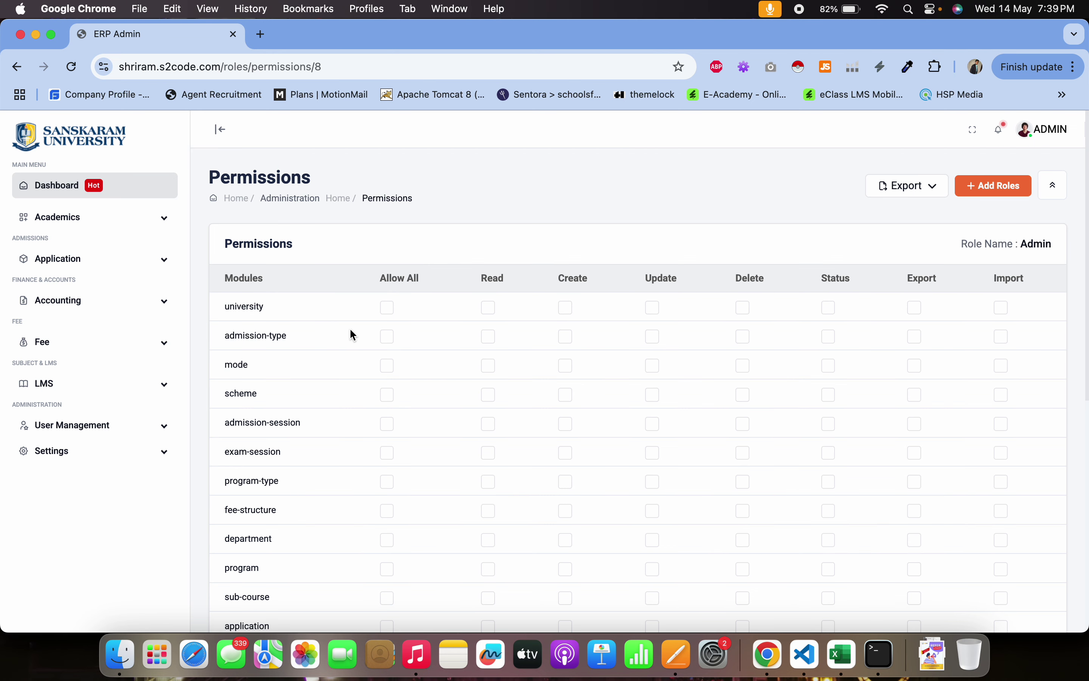
scroll(398, 468, down, 3)
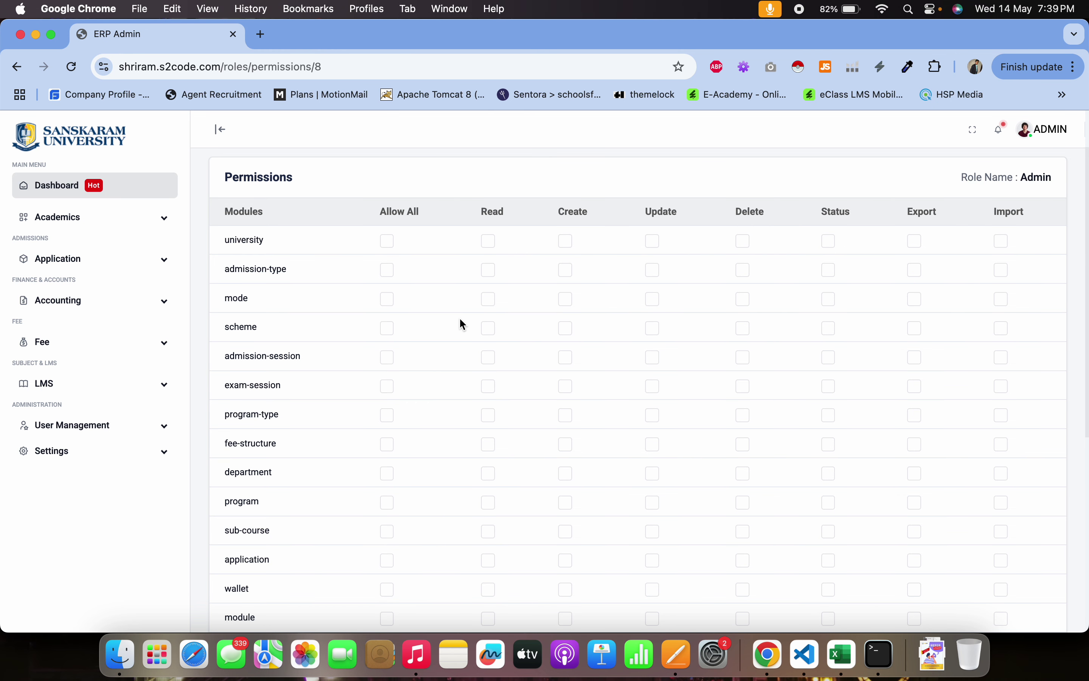
scroll(632, 427, down, 10)
scroll(630, 425, up, 15)
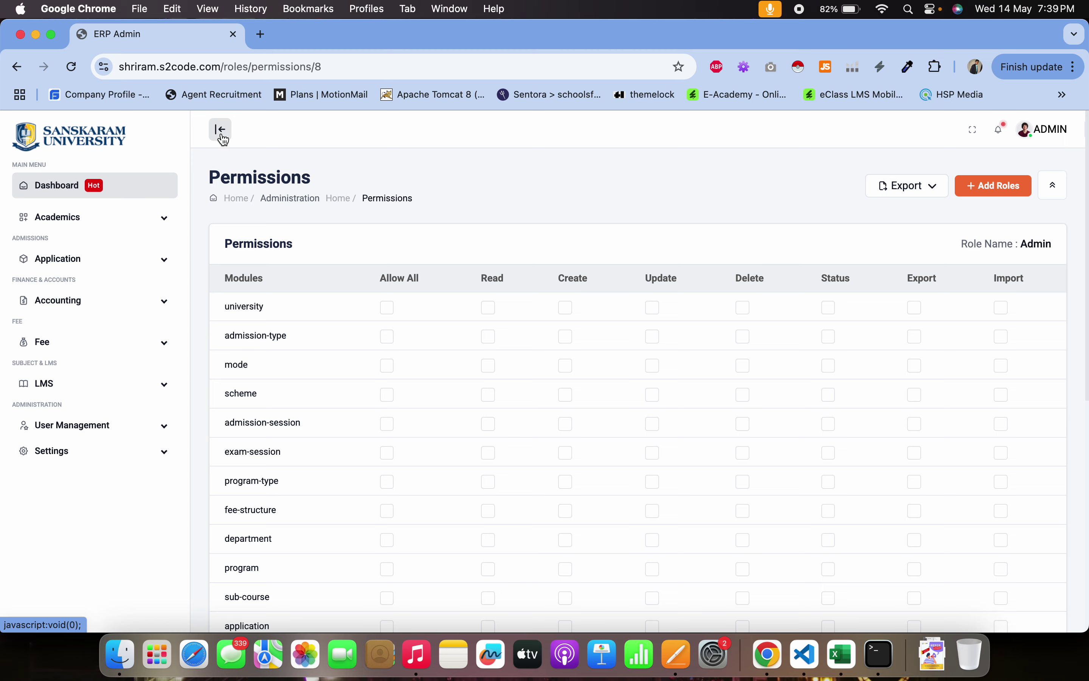
click(222, 138)
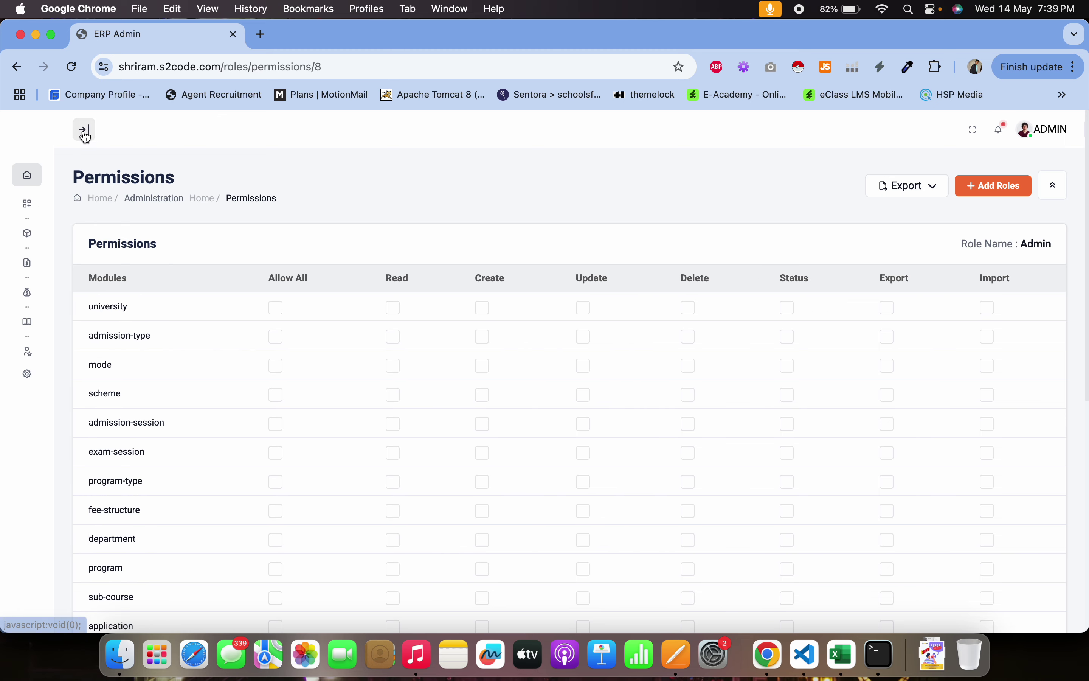
mouse_move(95, 266)
click(74, 430)
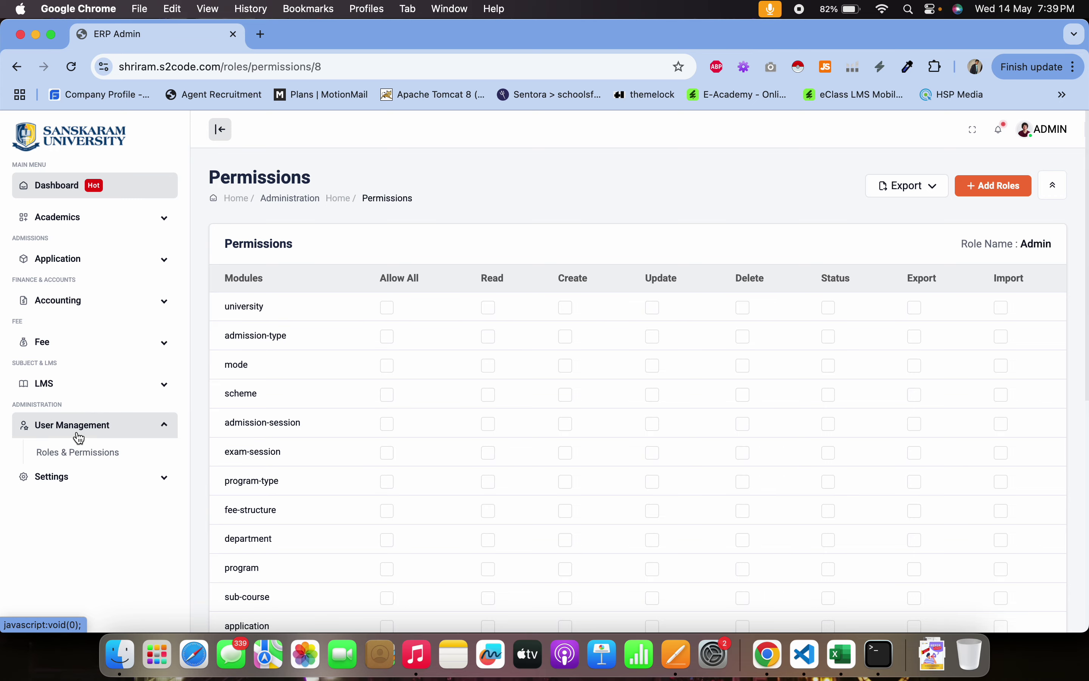
click(104, 474)
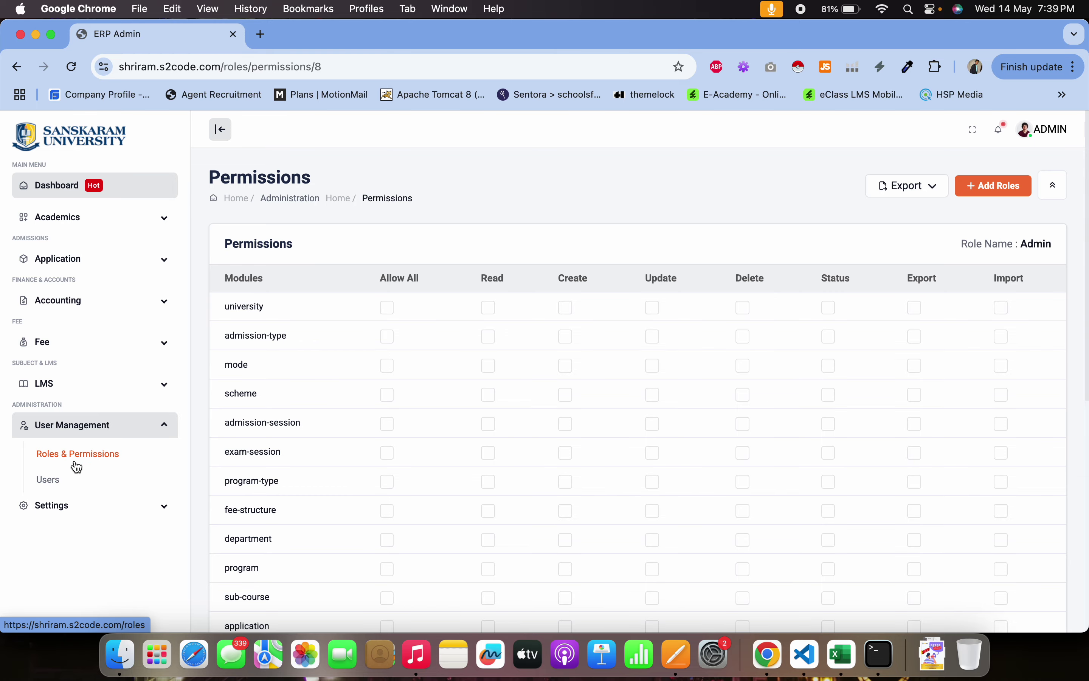
click(88, 457)
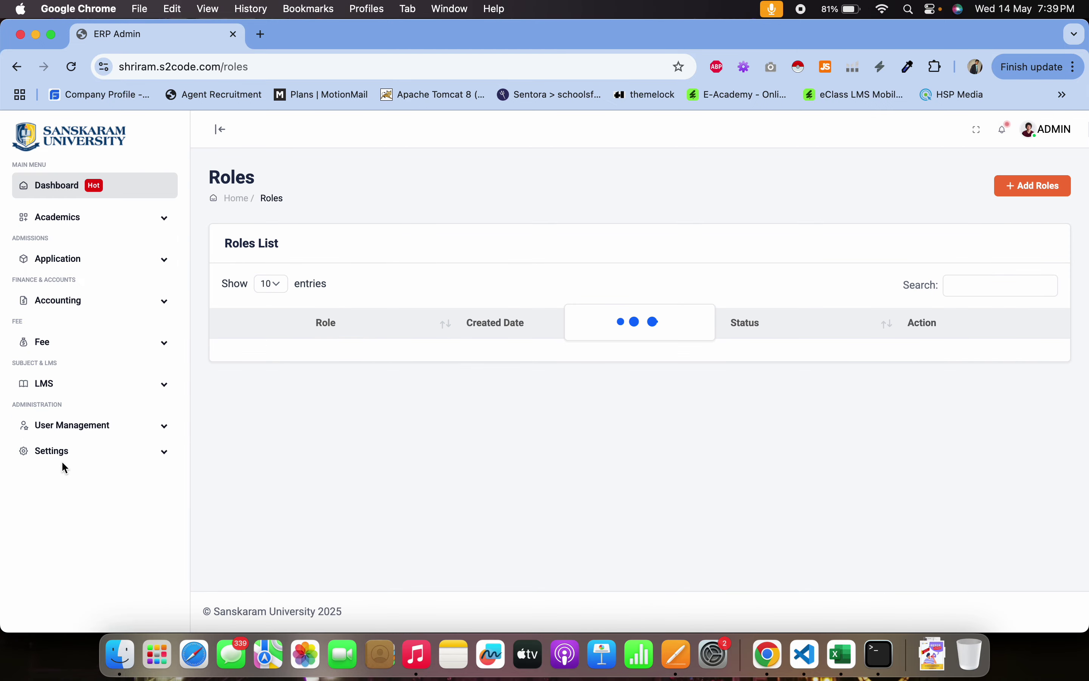
click(108, 429)
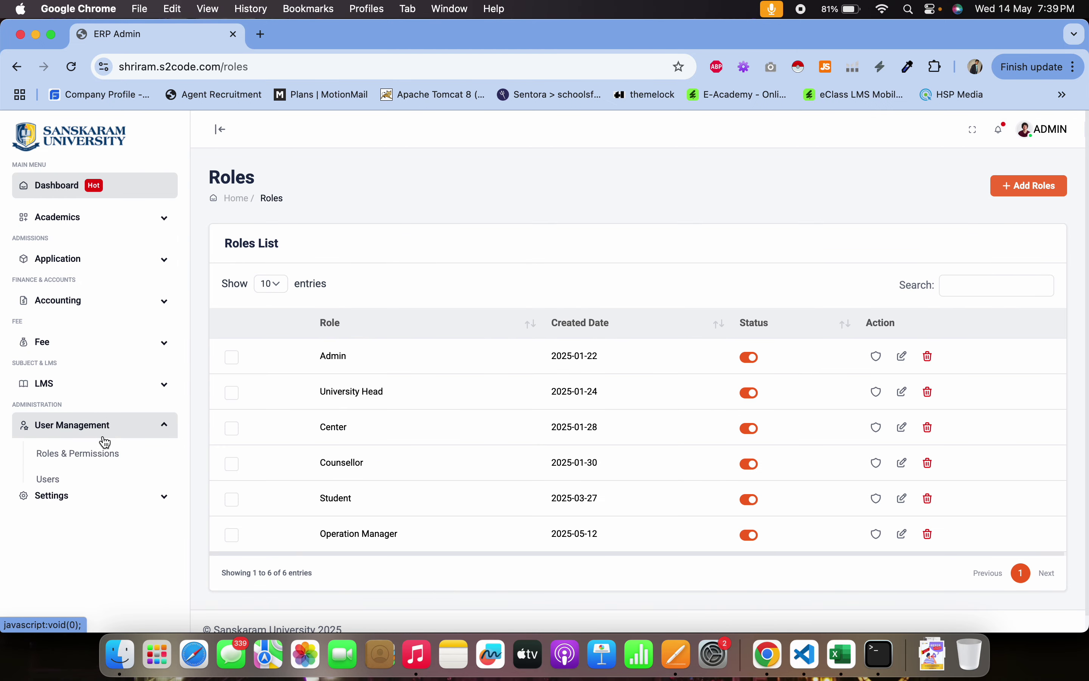
Step: Start a new user from the Users list with role Center
click(49, 480)
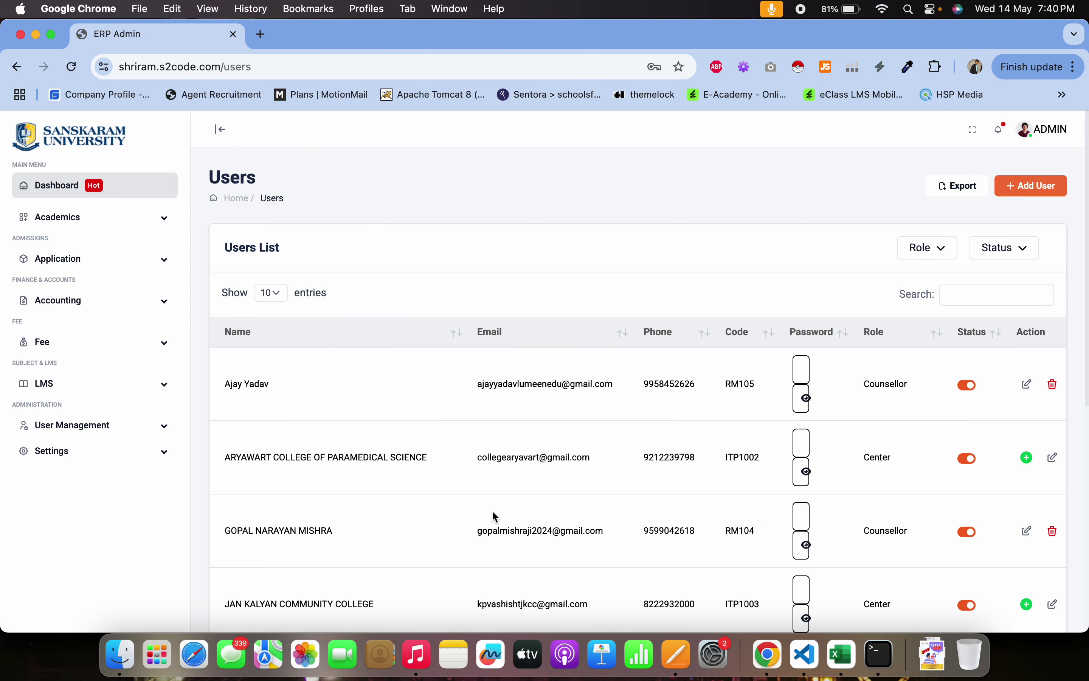
scroll(495, 516, down, 8)
scroll(909, 117, up, 8)
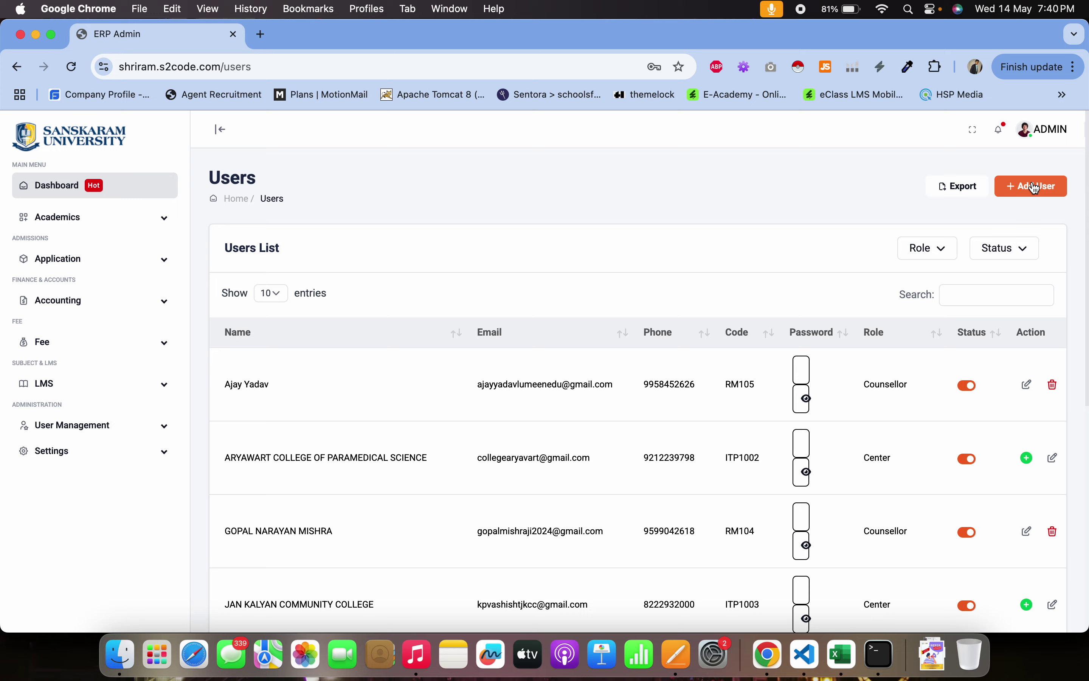
click(1035, 187)
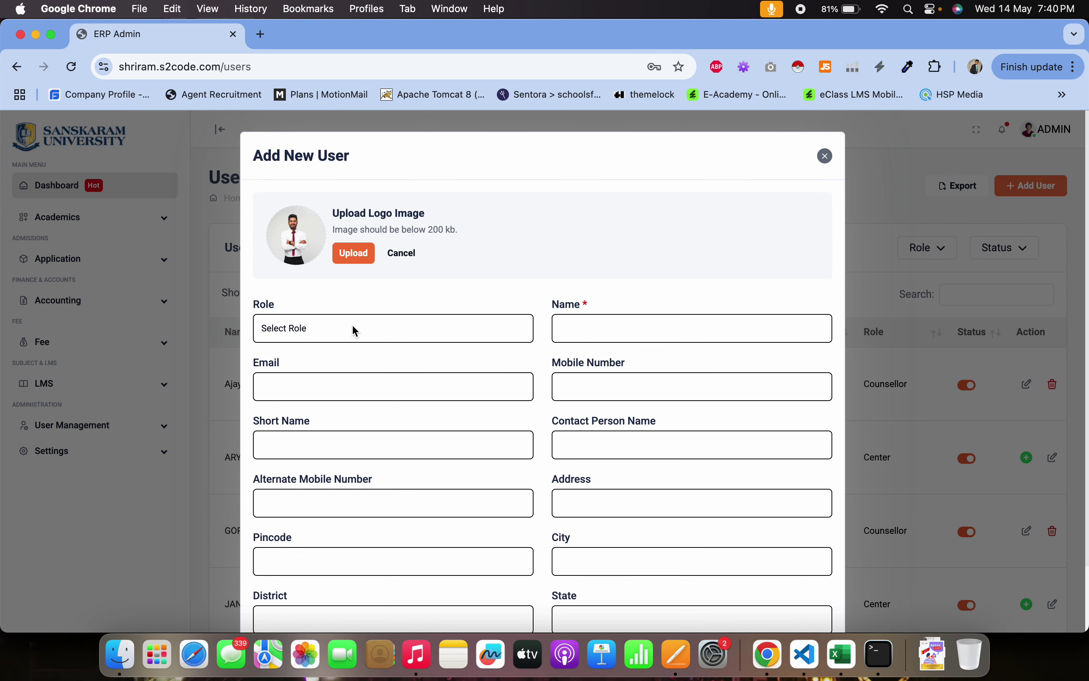
click(327, 332)
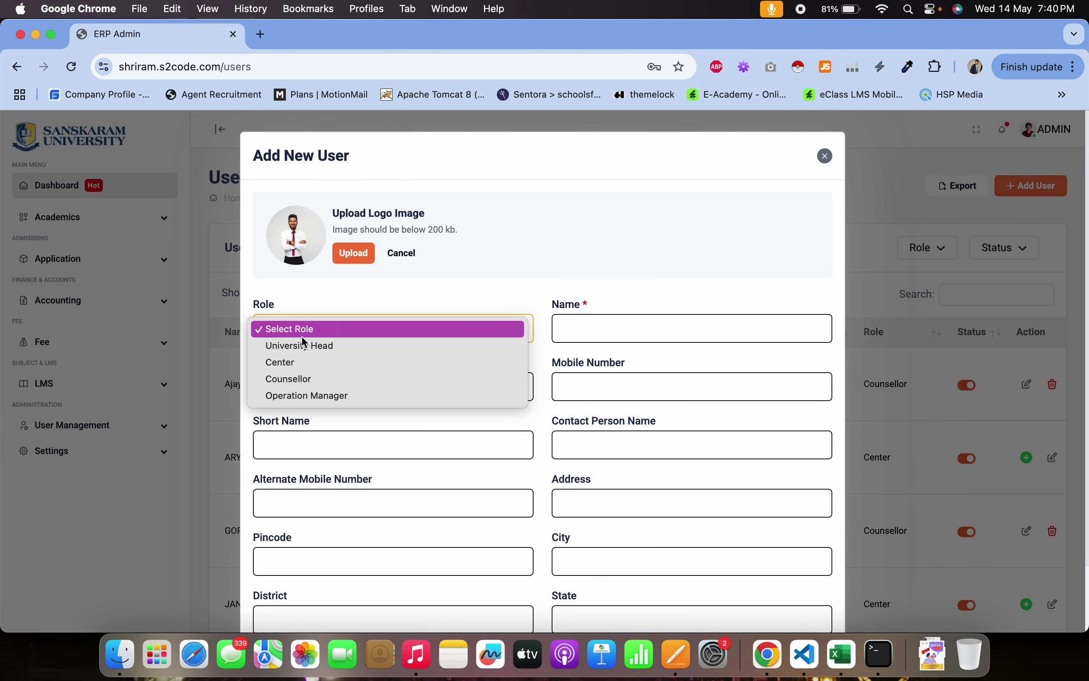
click(297, 364)
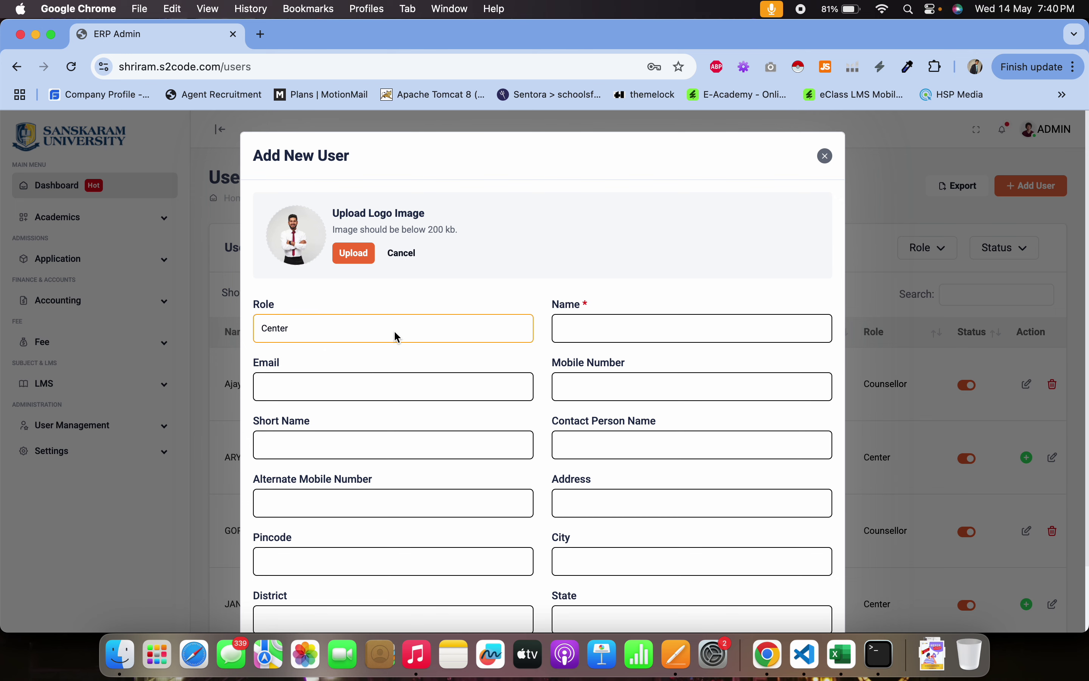
Step: Enter the new Center user's name
click(587, 326)
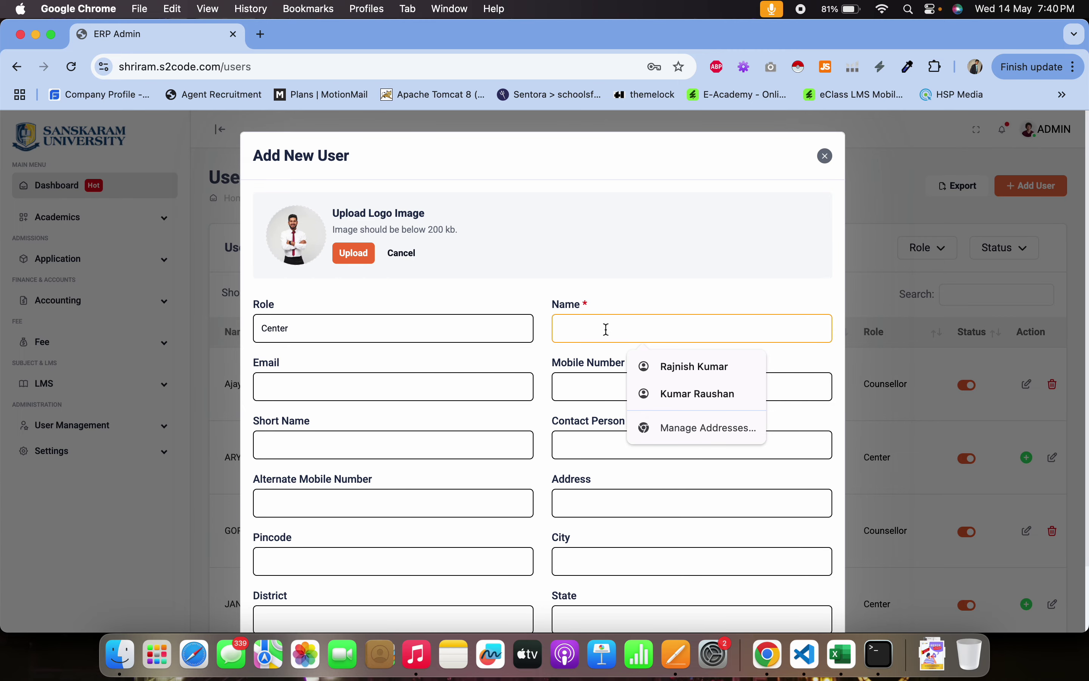
text(S)
key(BackSpace)
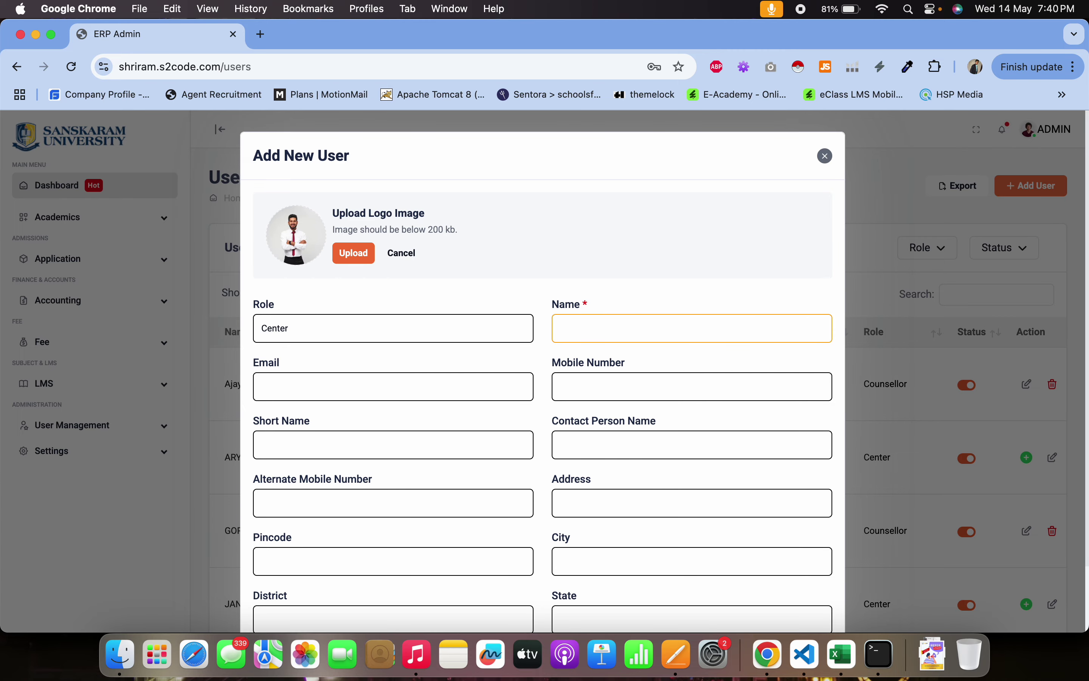
text(Colleg Sathi Ad)
key(BackSpace)
key(BackSpace)
drag(616, 333, 523, 332)
key(super+c)
Step: Fill in the user's e-mail address and mobile number
click(431, 384)
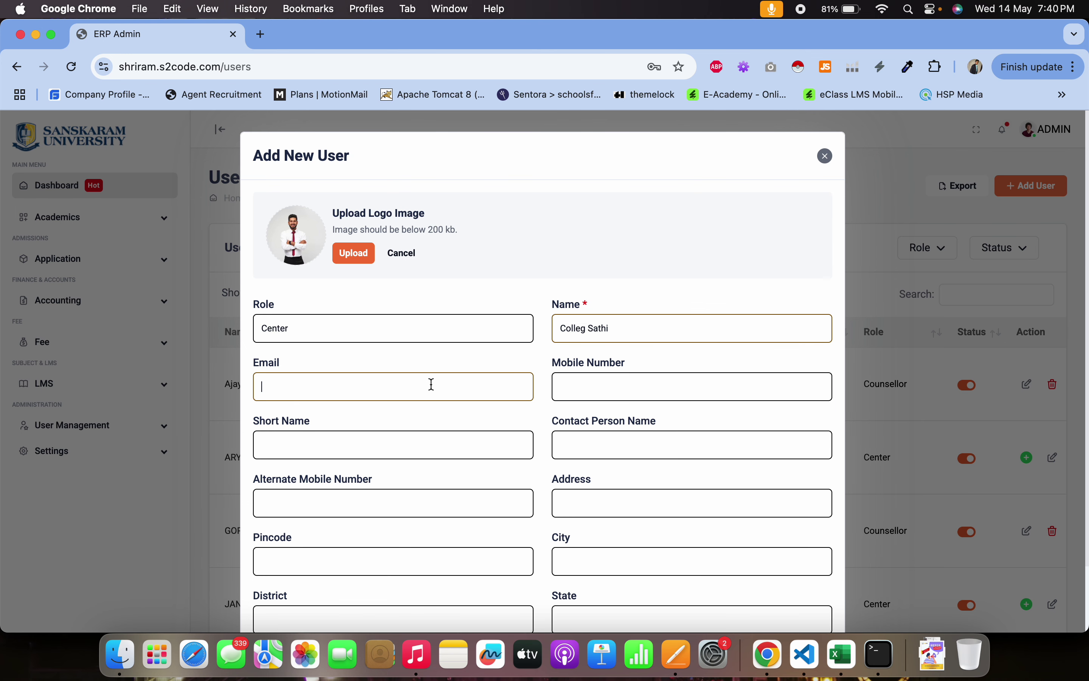
text(skve)
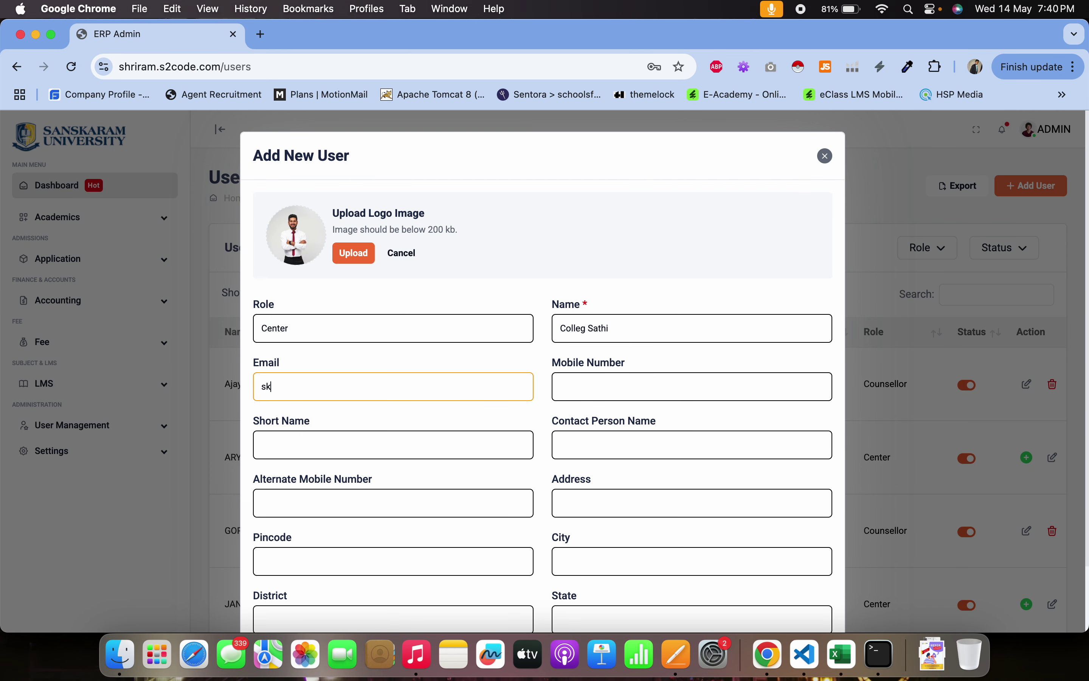
key(BackSpace)
key(BackSpace)
key(BackSpace)
key(Tab)
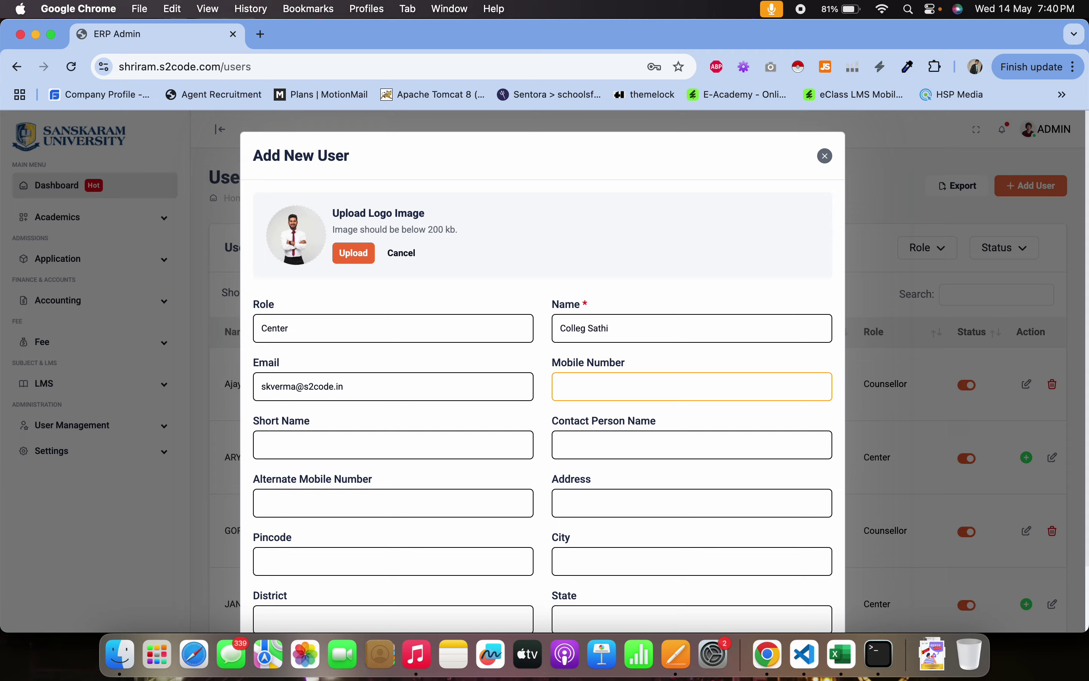
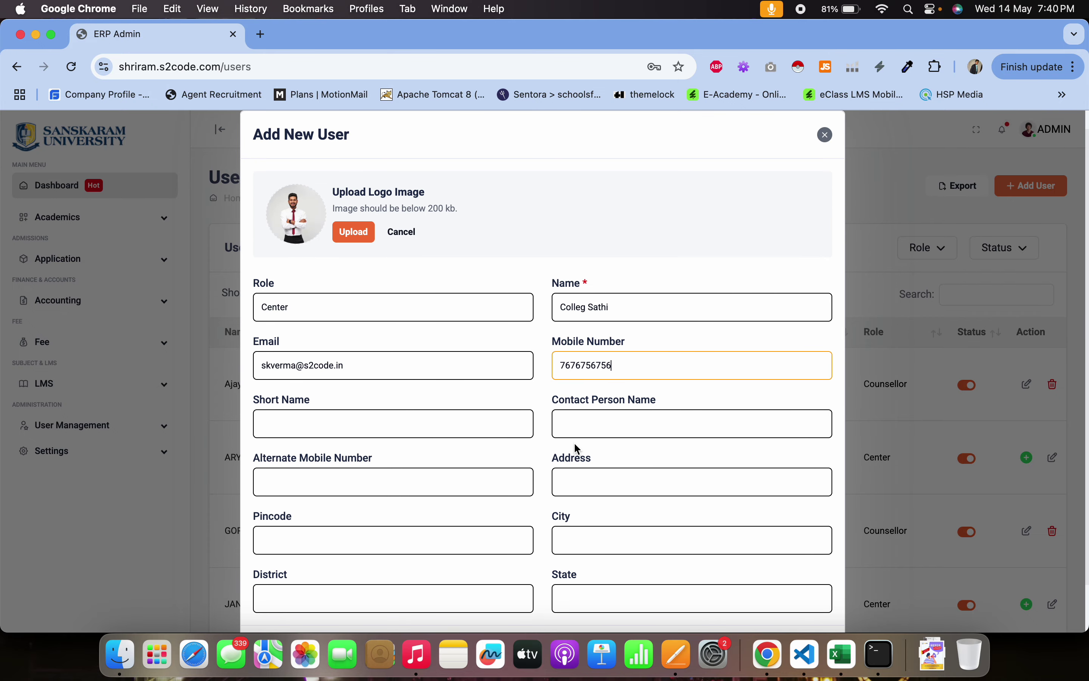
Step: Paste the contact person's name into the Contact Person Name field
scroll(581, 448, down, 2)
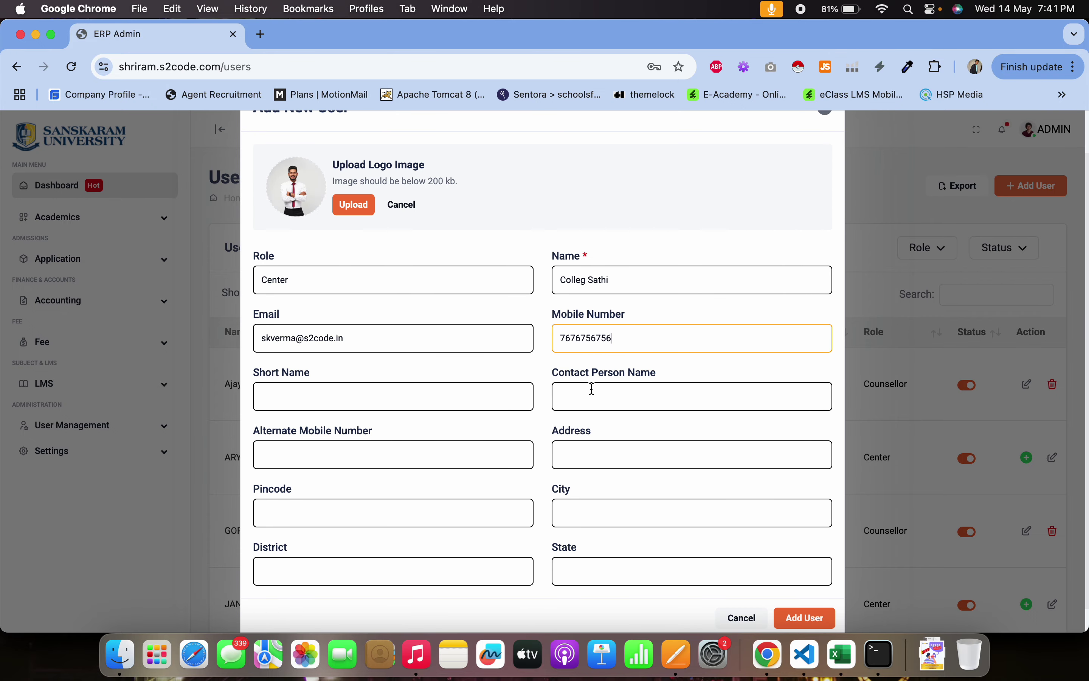
scroll(591, 388, down, 1)
click(592, 370)
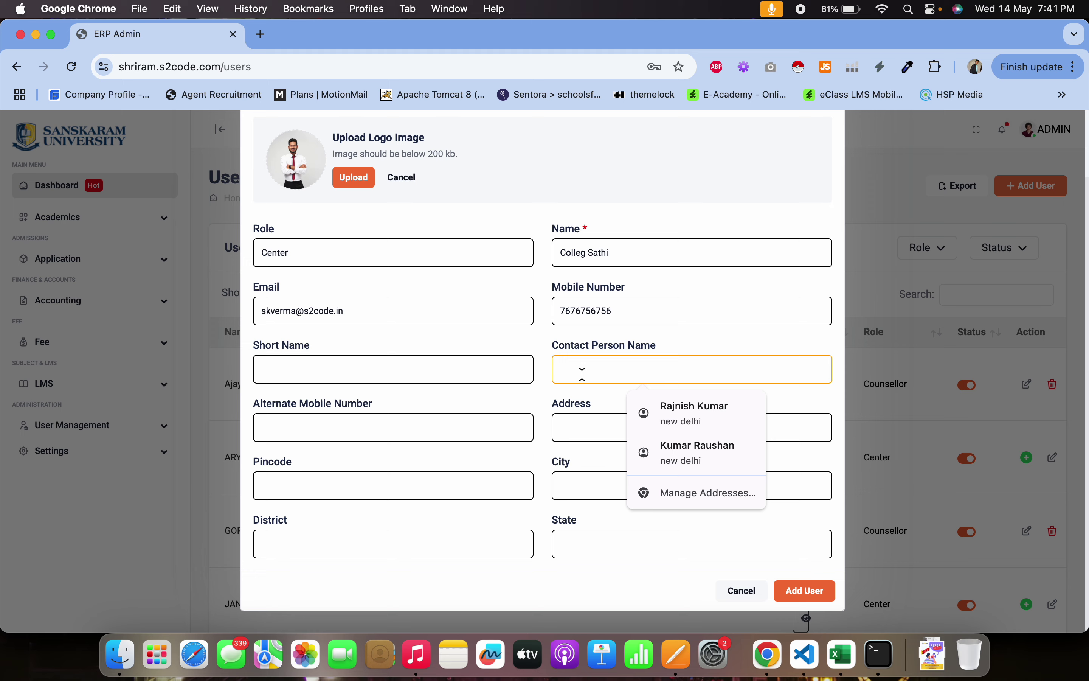
key(super+v)
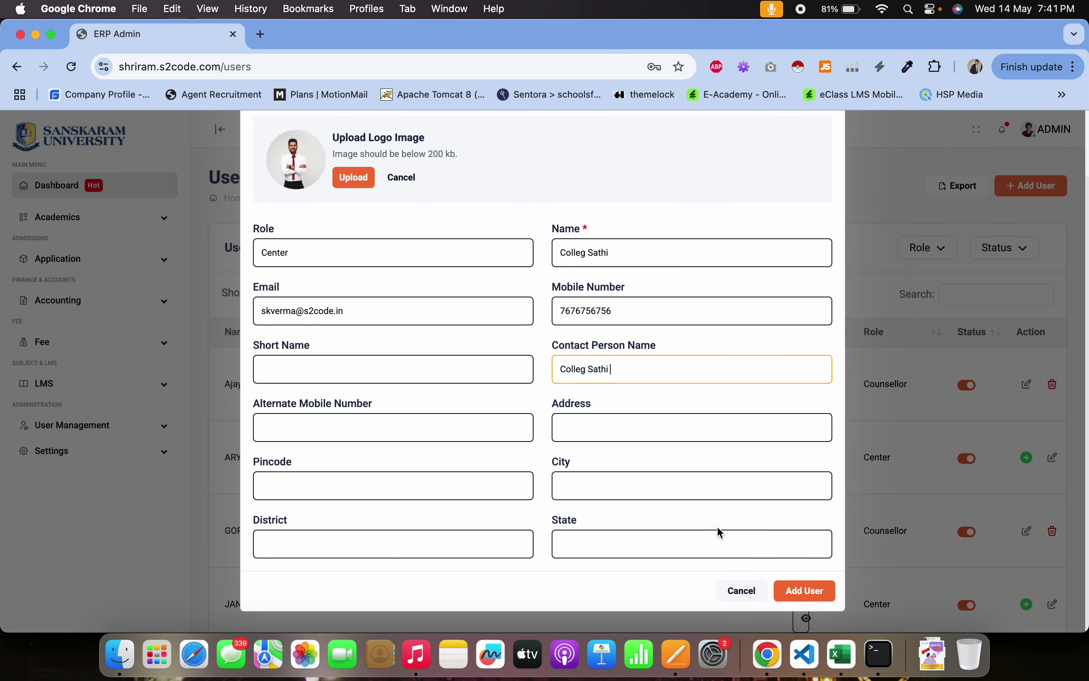
scroll(599, 351, up, 3)
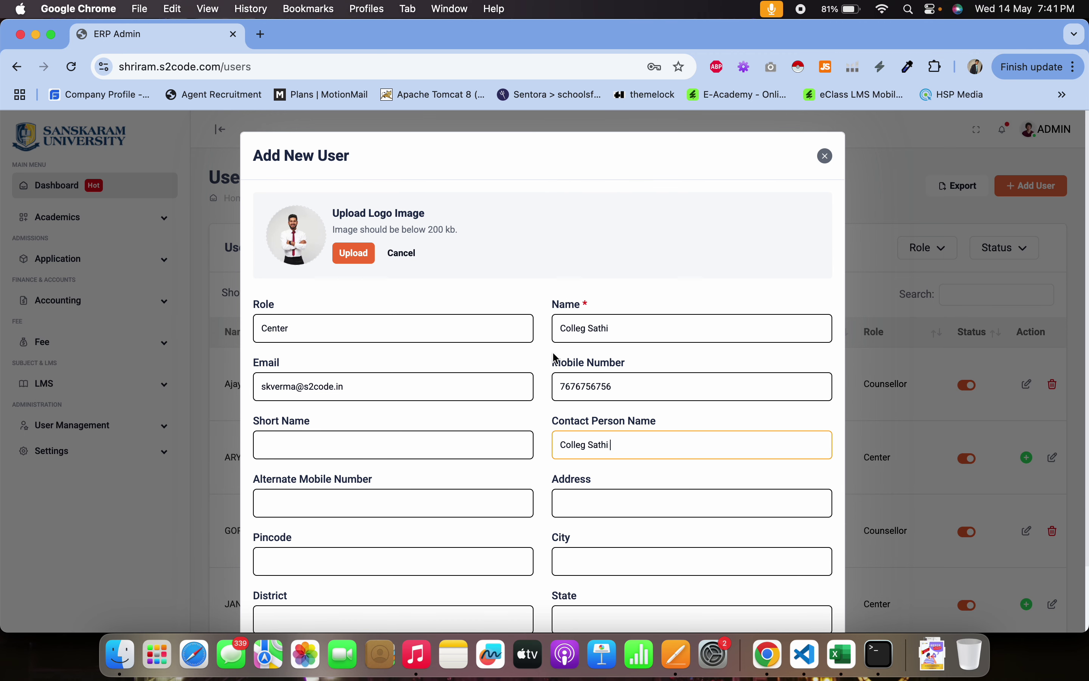
scroll(577, 444, down, 2)
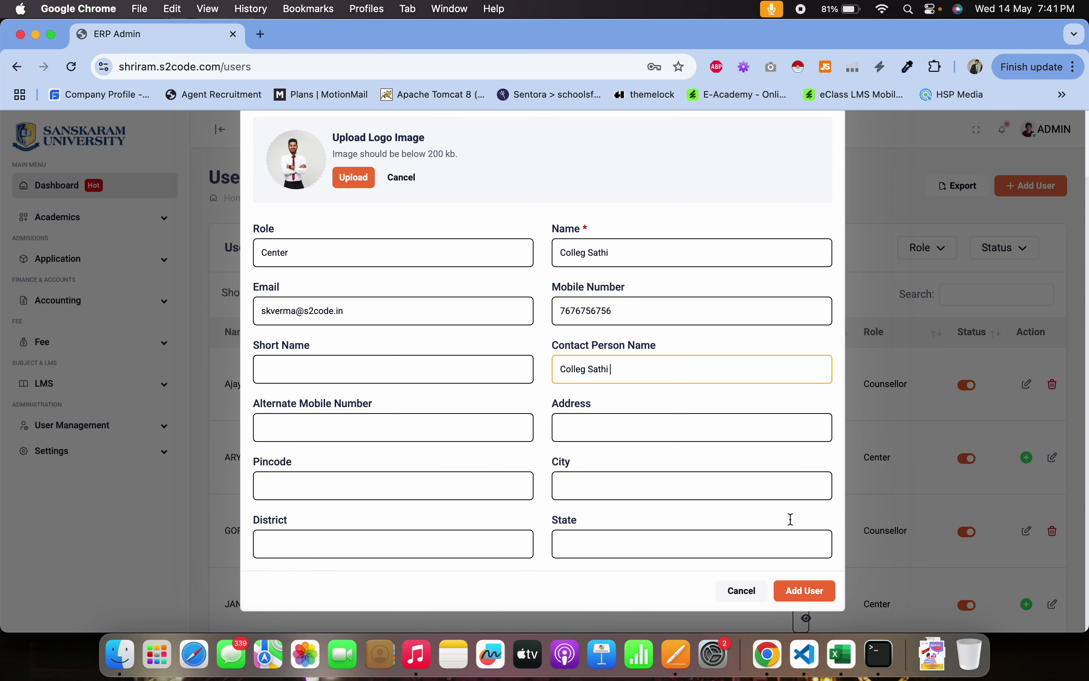
Step: Save the new Center user and check its row in the Users list
click(804, 596)
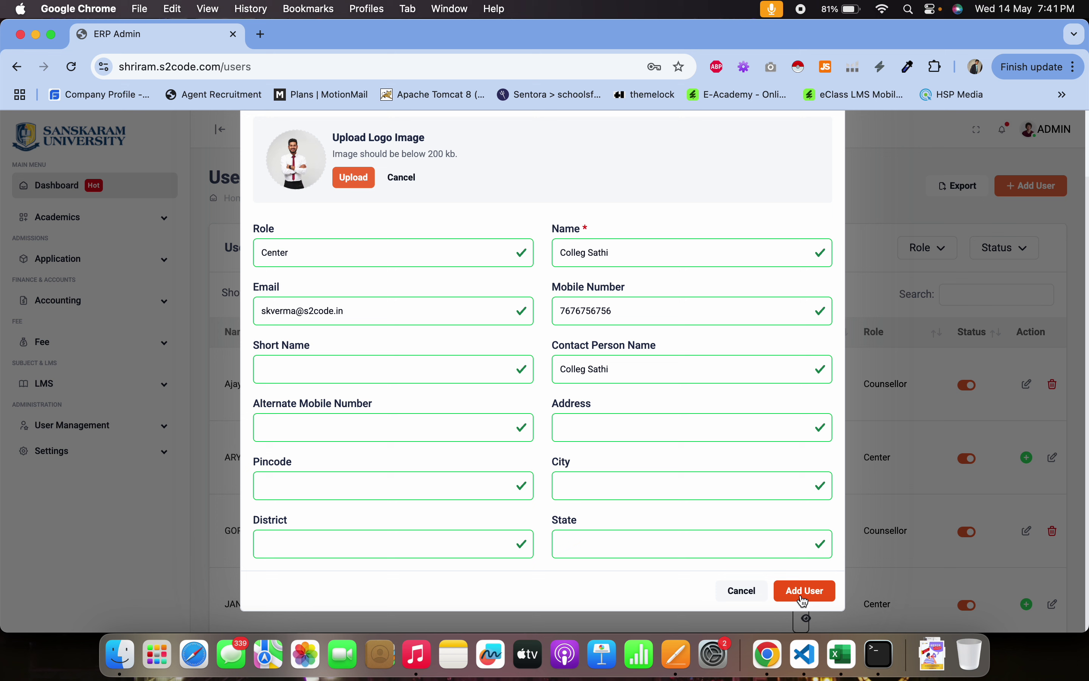
scroll(899, 560, down, 8)
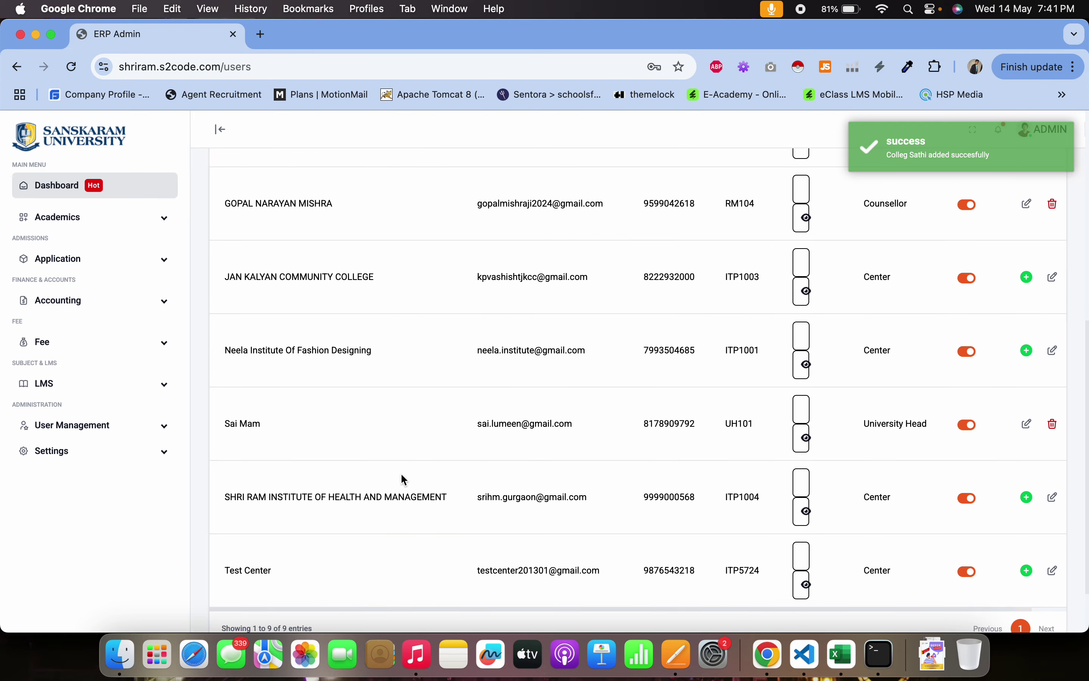
scroll(402, 480, up, 5)
scroll(402, 479, up, 5)
scroll(400, 479, down, 1)
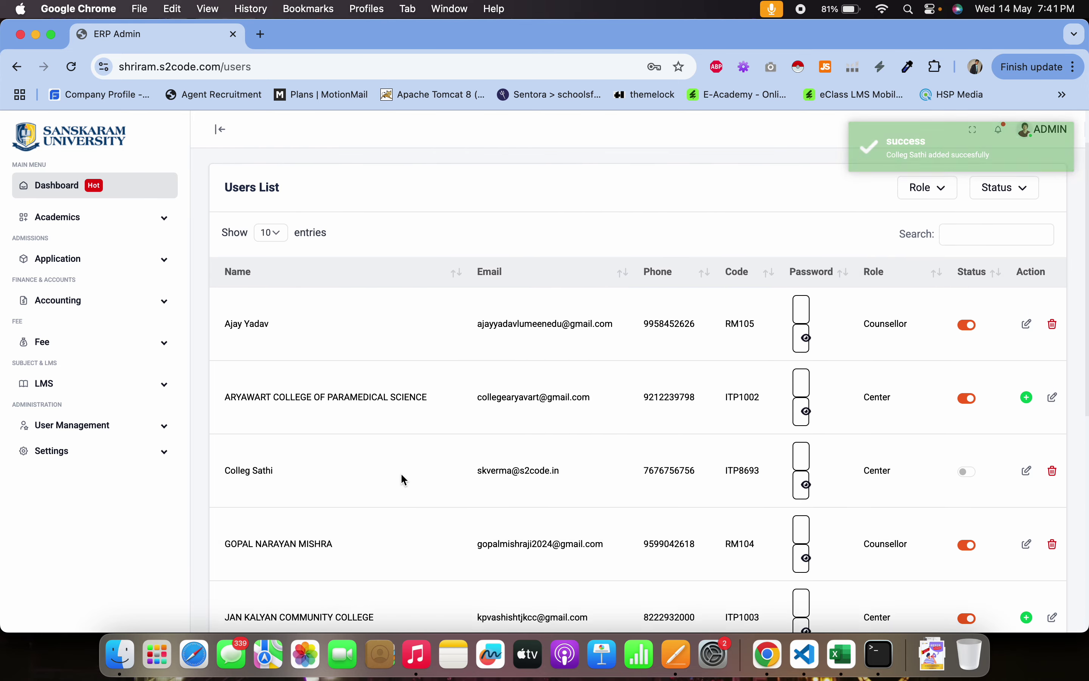
scroll(596, 550, up, 1)
scroll(539, 516, down, 1)
scroll(445, 534, up, 1)
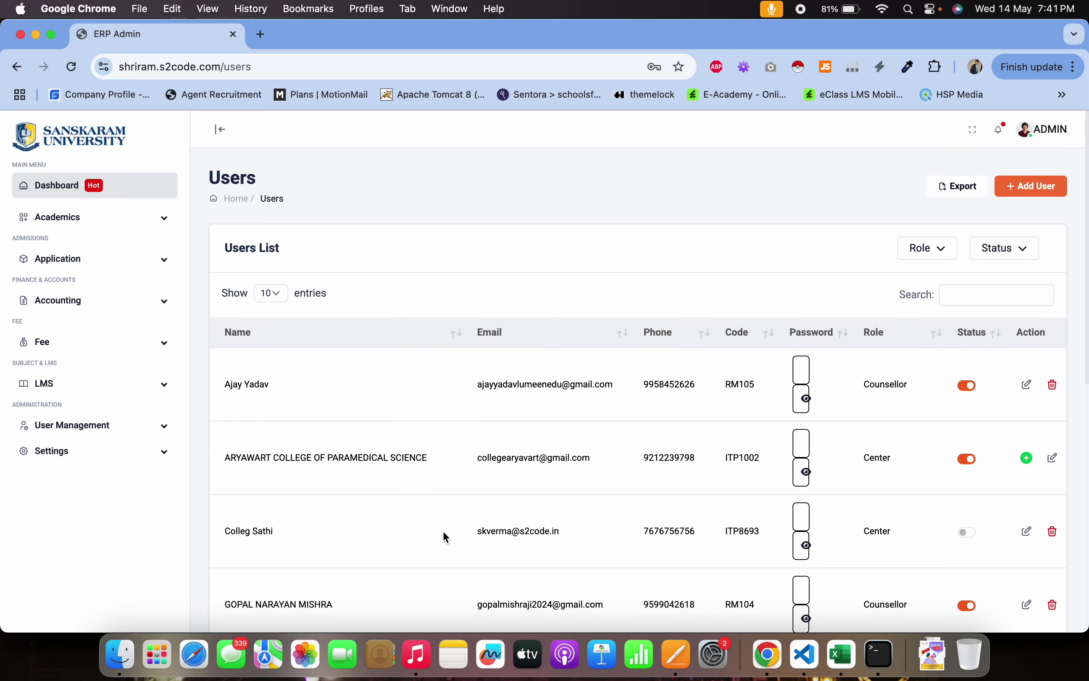
Step: Select the new user's phone number and generated code, then switch applications
double_click(679, 534)
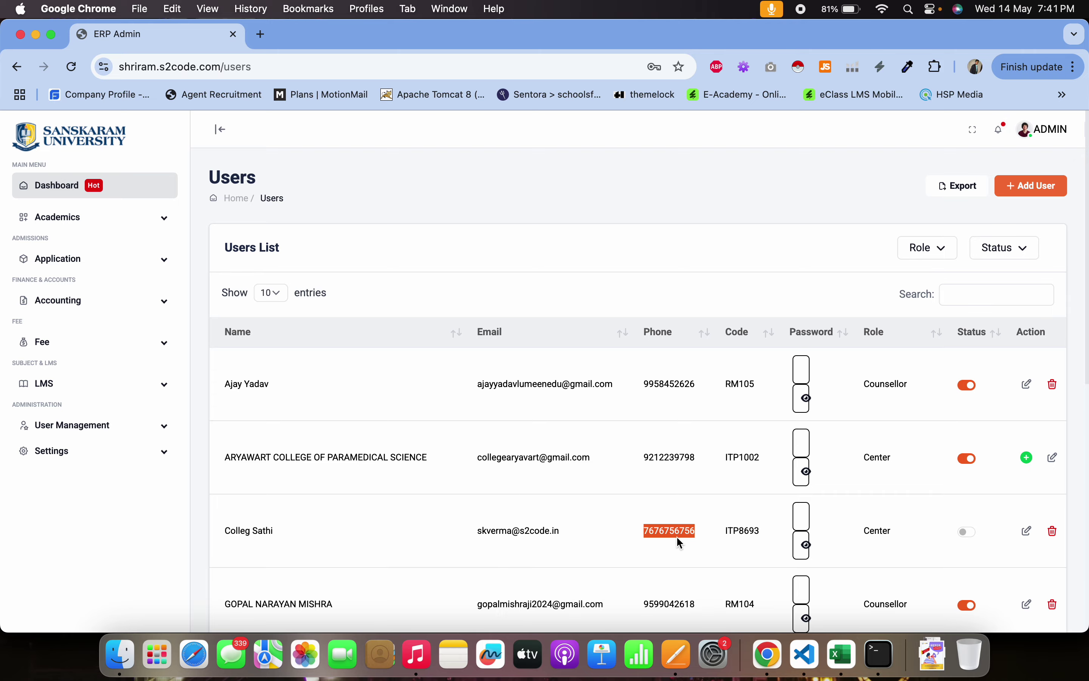
click(826, 534)
double_click(734, 533)
key(super+c)
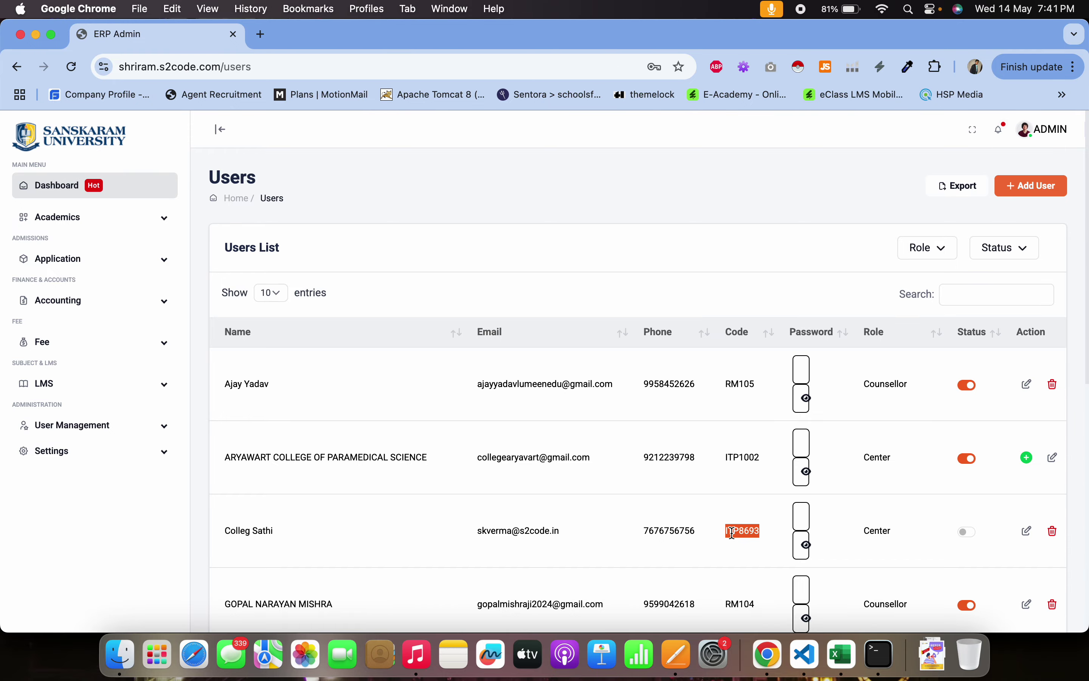
key(super+Tab)
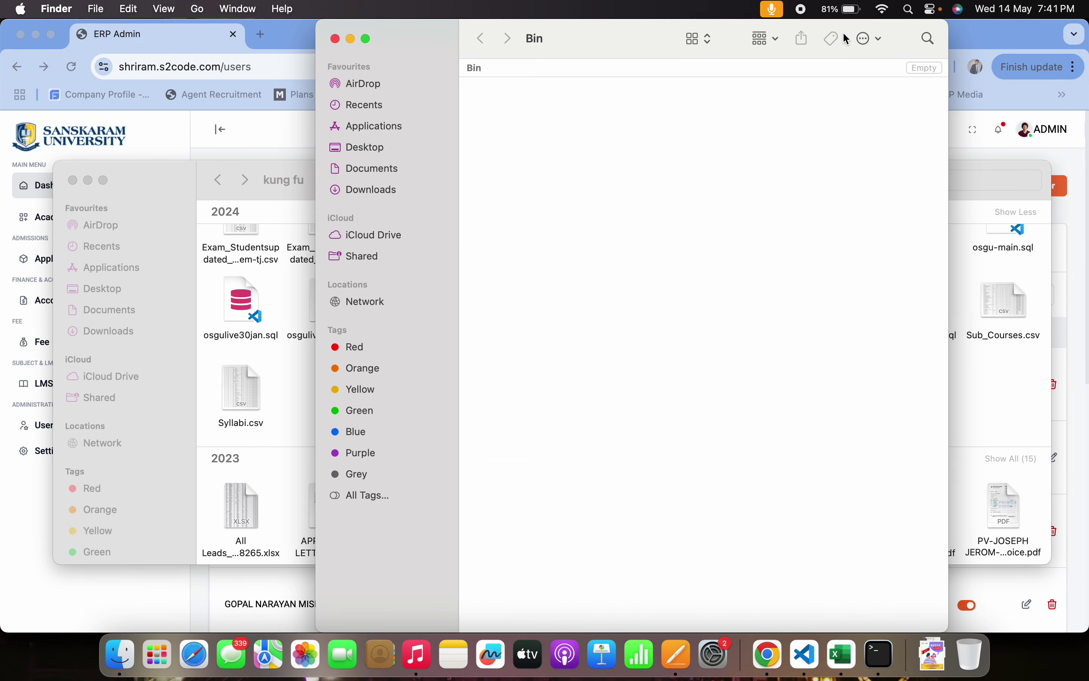
Step: Bring the private browser window forward and load the shriram.s2code.com ERP site
key(super+Tab)
key(ctrl+Up)
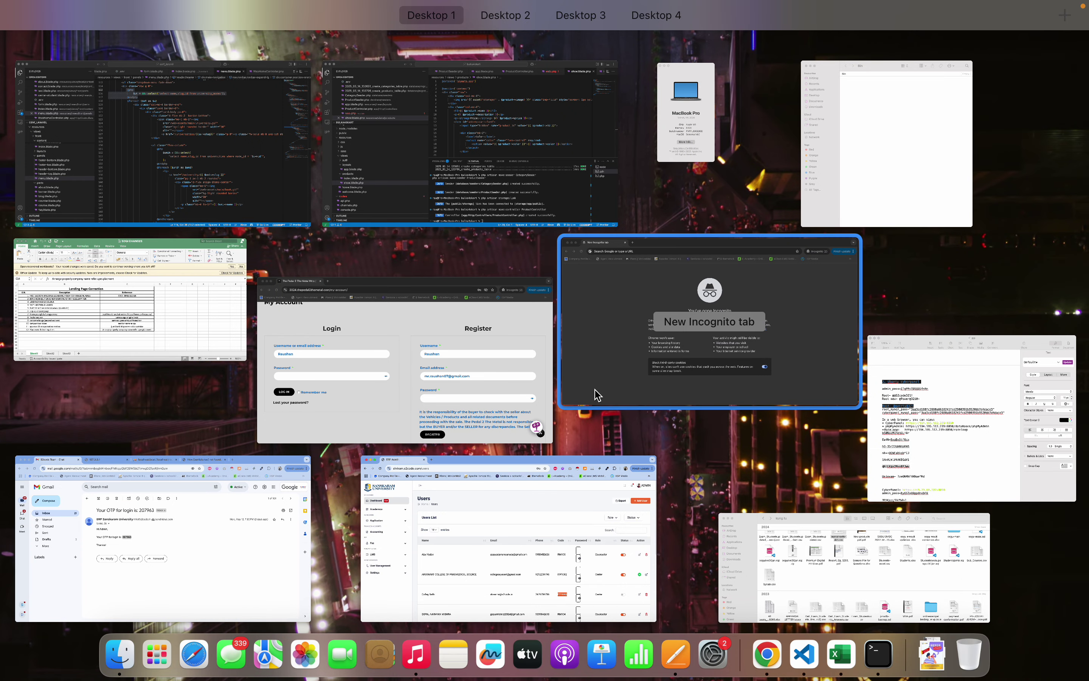
click(630, 315)
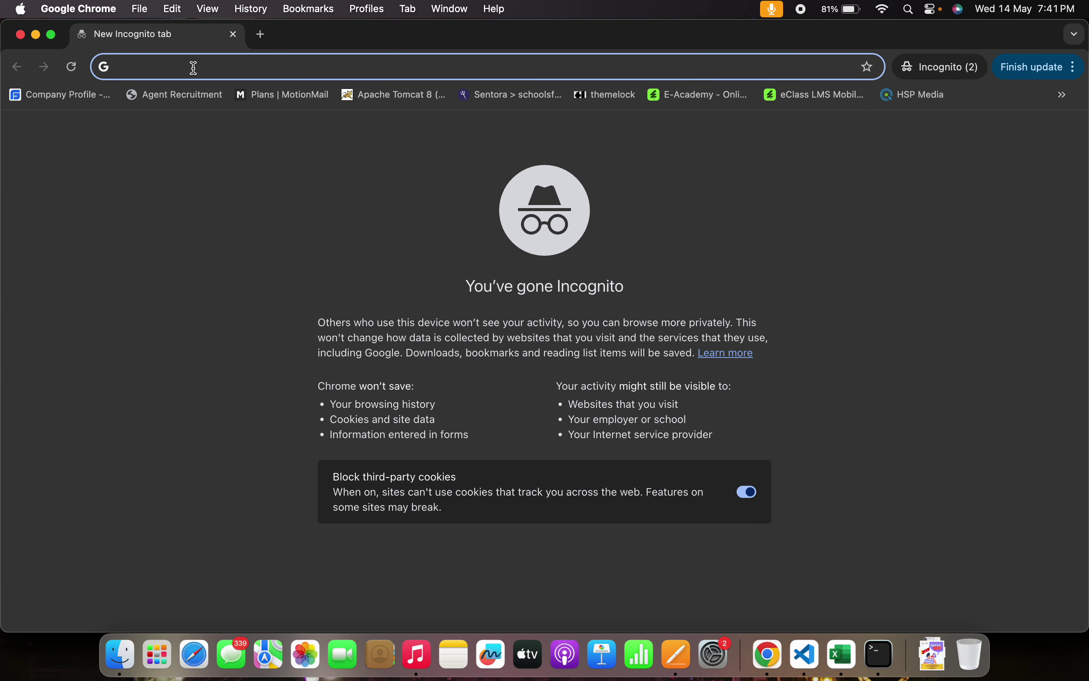
text(shr)
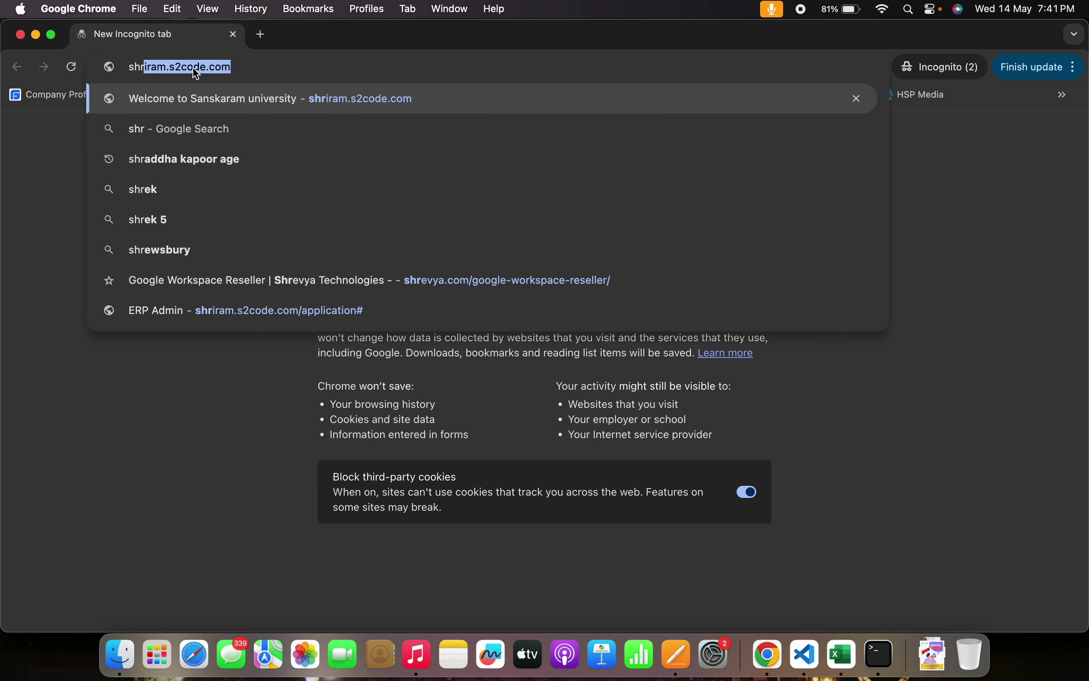
key(Return)
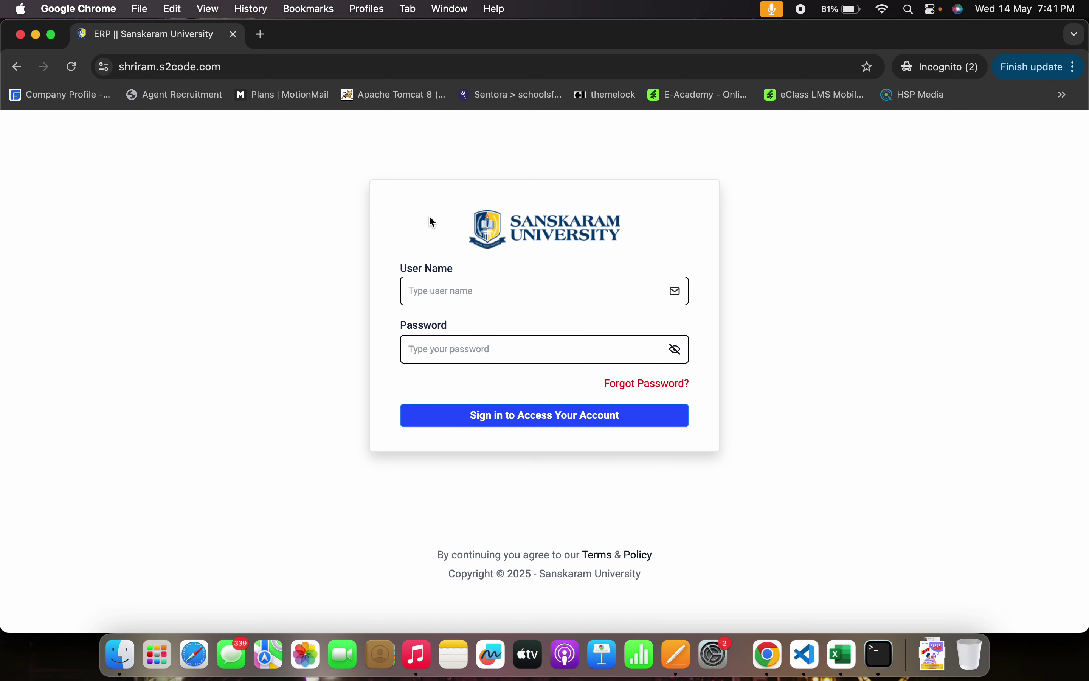
Step: Fill in the saved centre user name and the account password, then sign in
click(459, 287)
key(super+v)
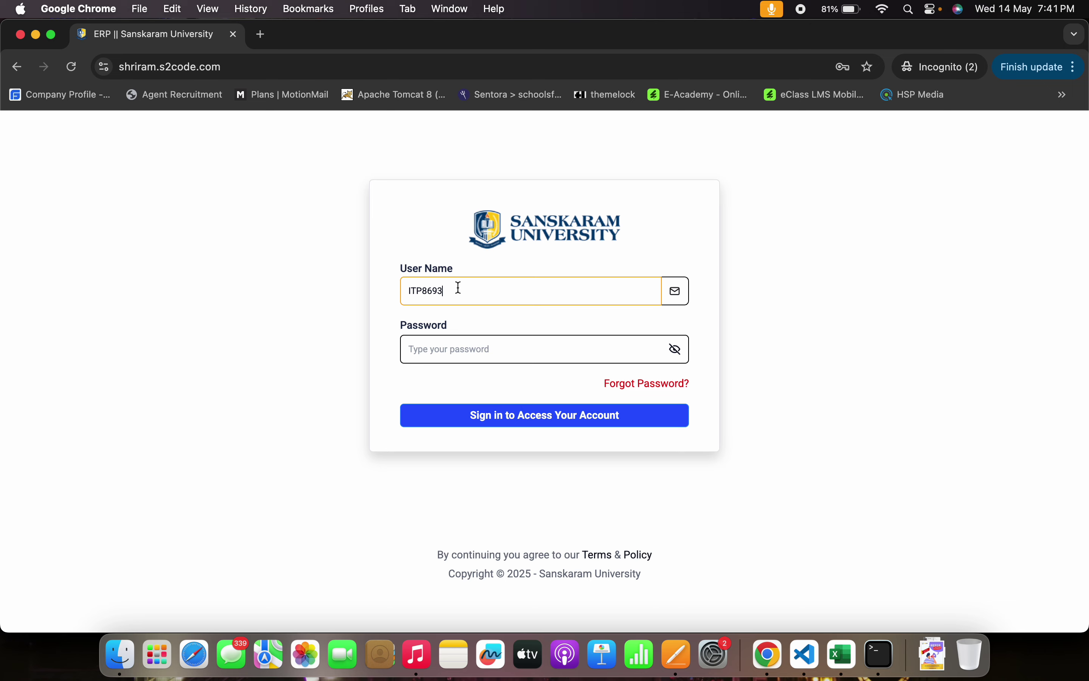
click(452, 341)
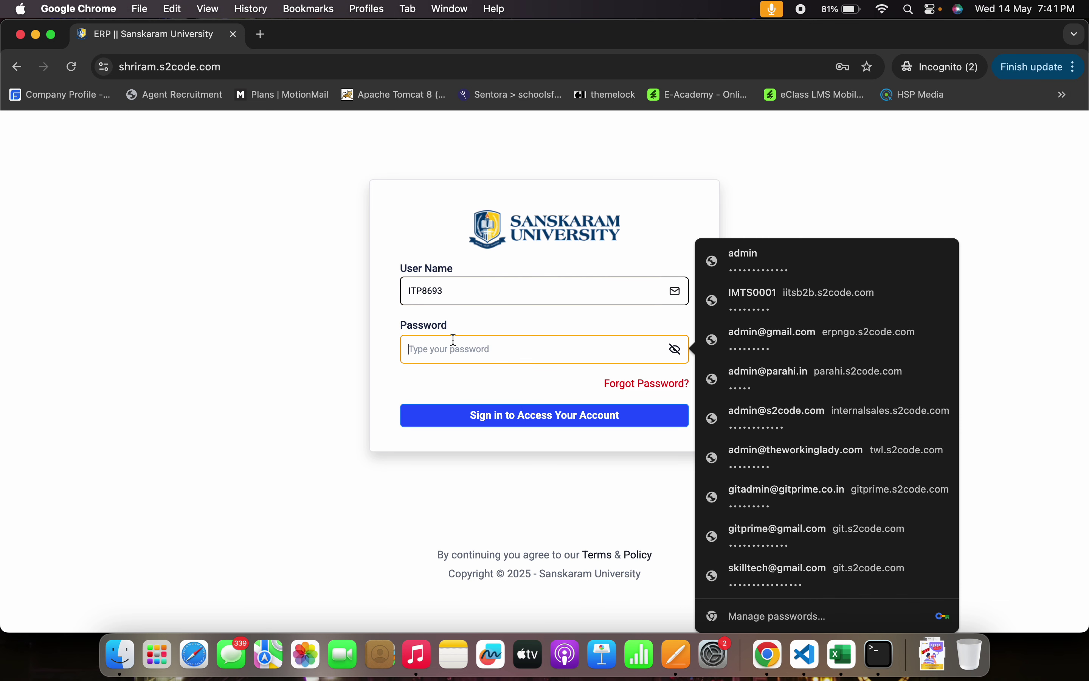
text(*****)
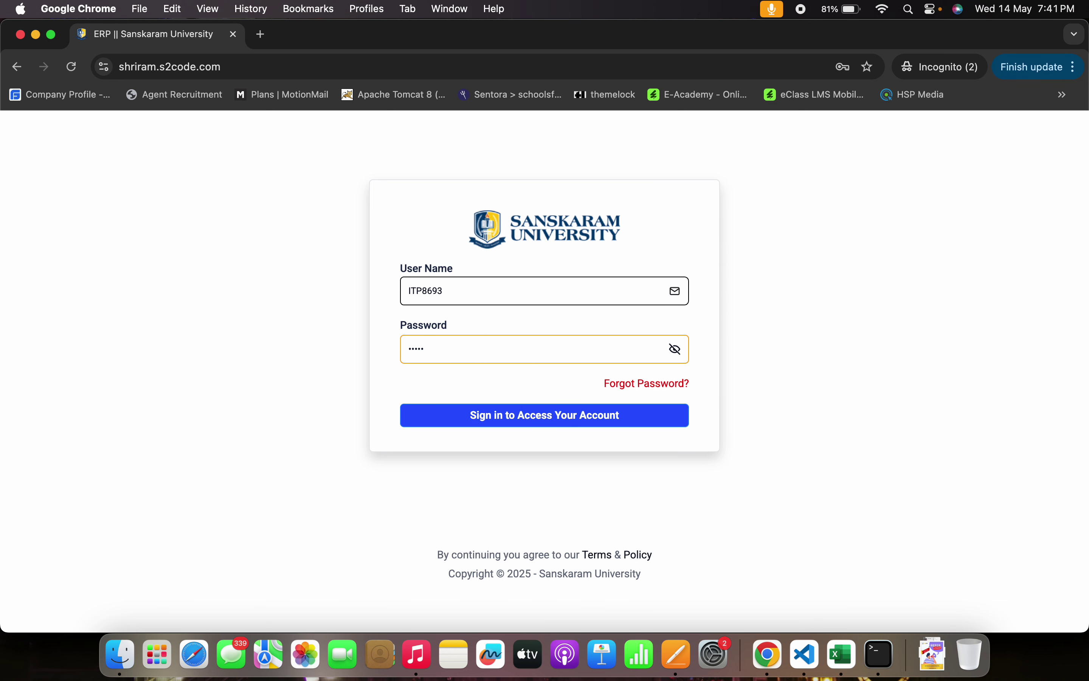
click(511, 419)
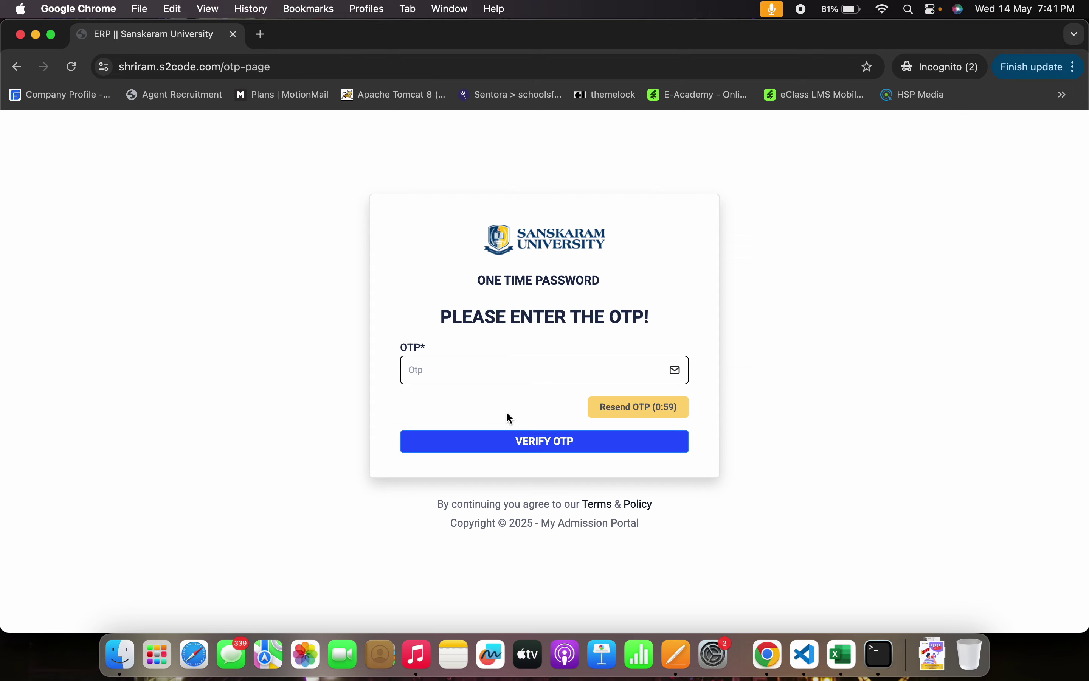
Step: Check the new Center user's row in the admin Users list, whose status is still off
click(494, 368)
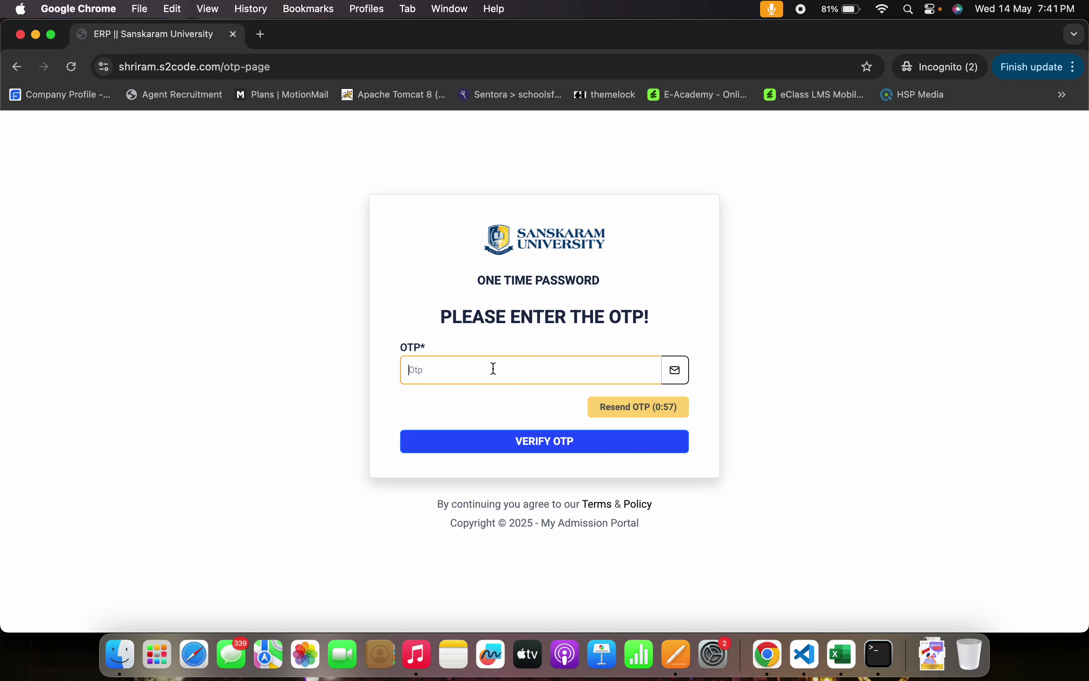
key(super+Tab)
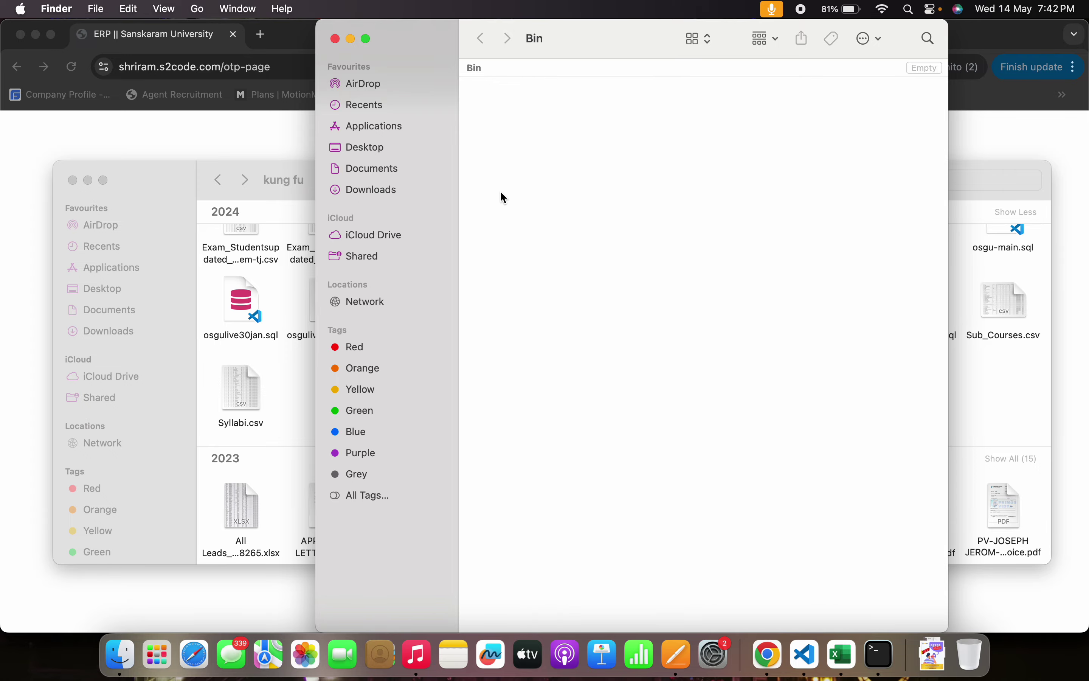
key(super+Tab)
key(ctrl+Up)
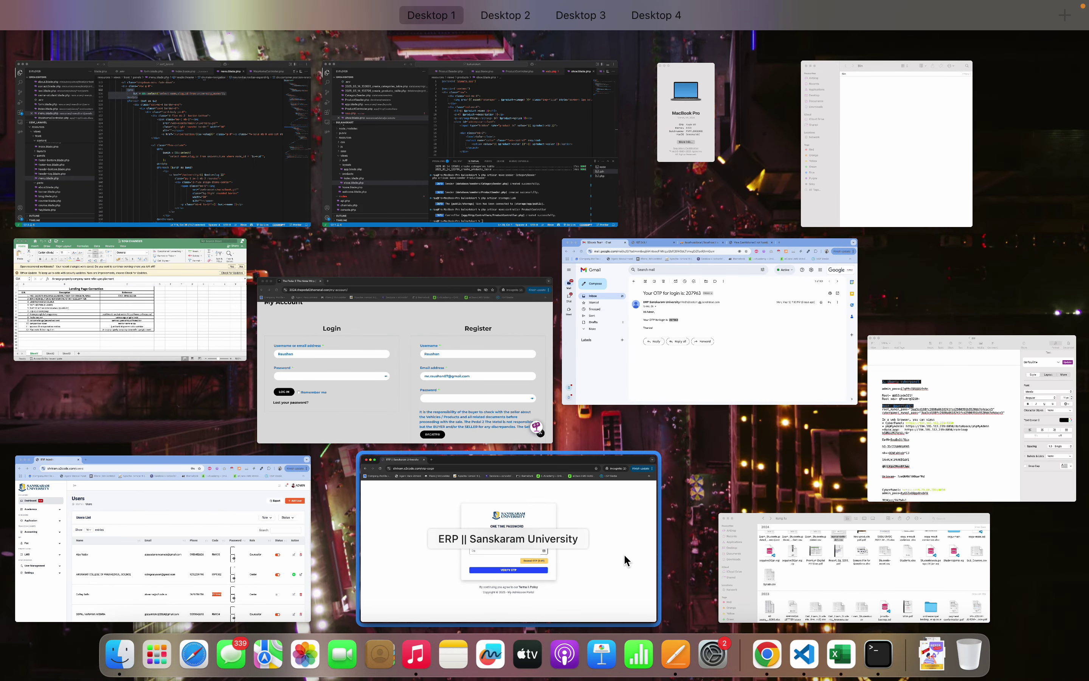
click(148, 540)
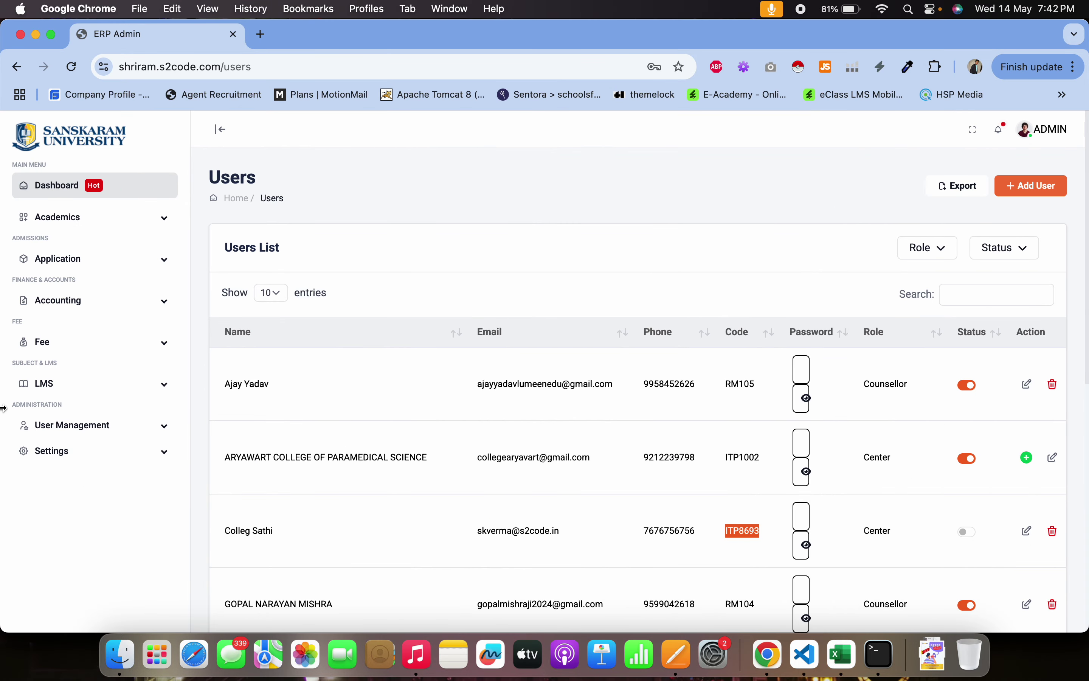
click(108, 452)
key(ctrl+Up)
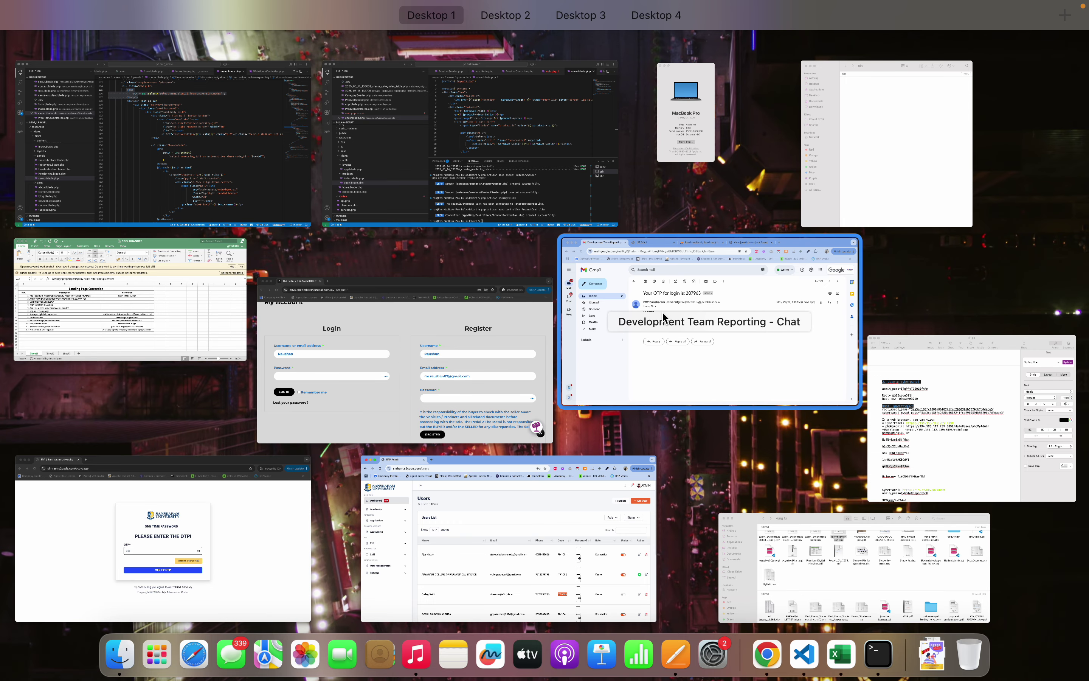
Step: Return Gmail from the login-code email to the inbox to check the latest ERP OTP message
click(660, 319)
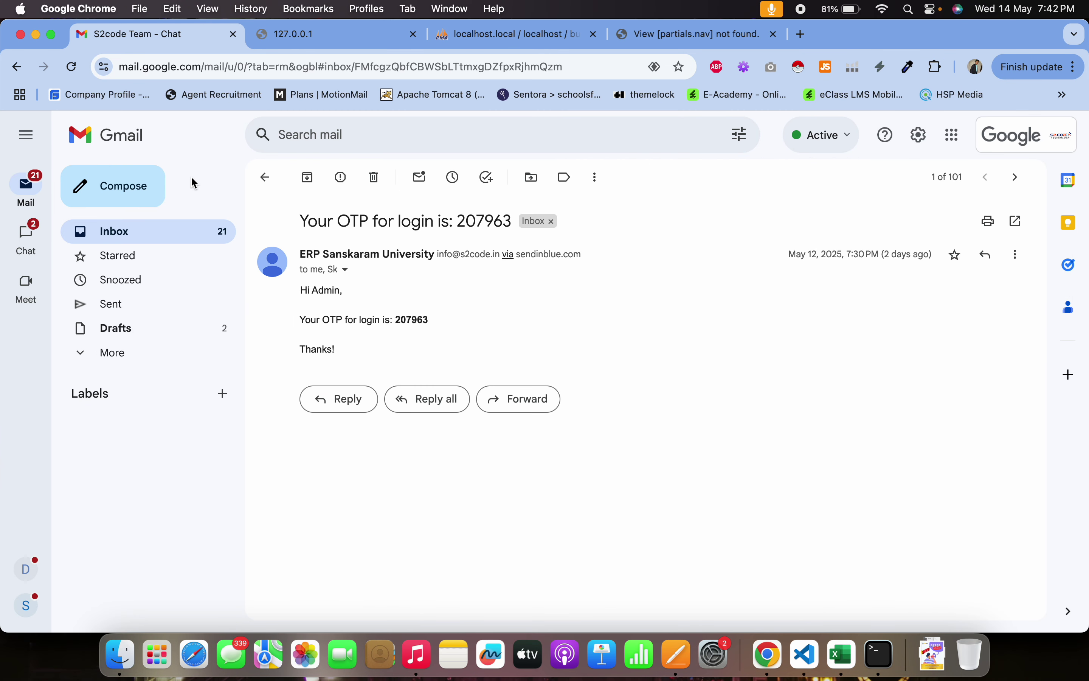
click(268, 177)
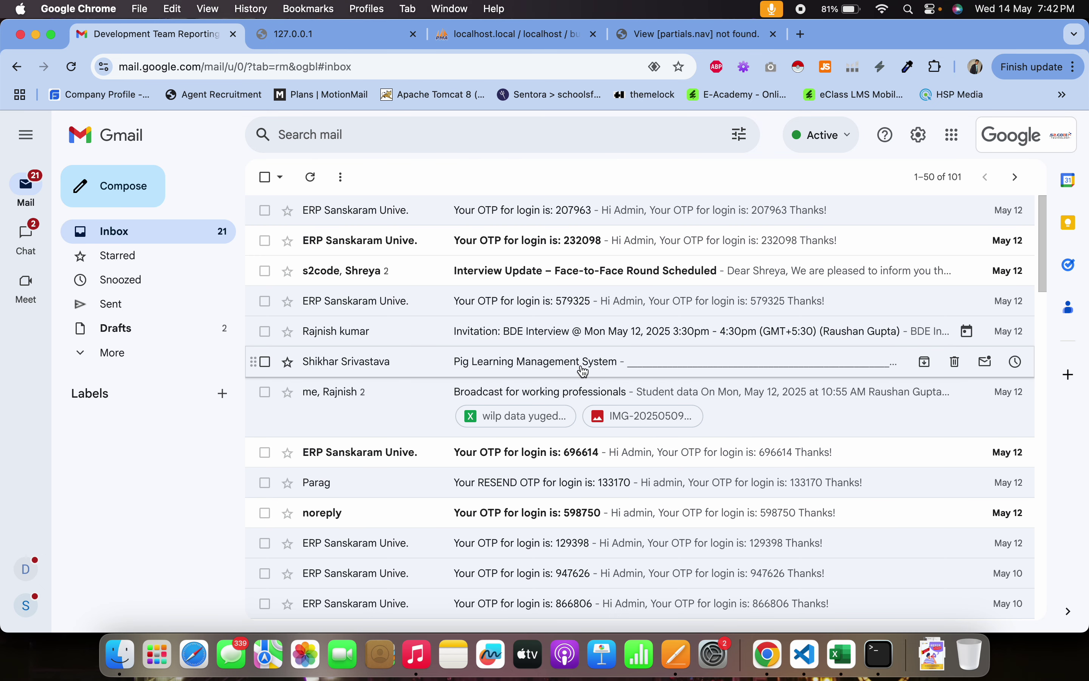
key(ctrl+Up)
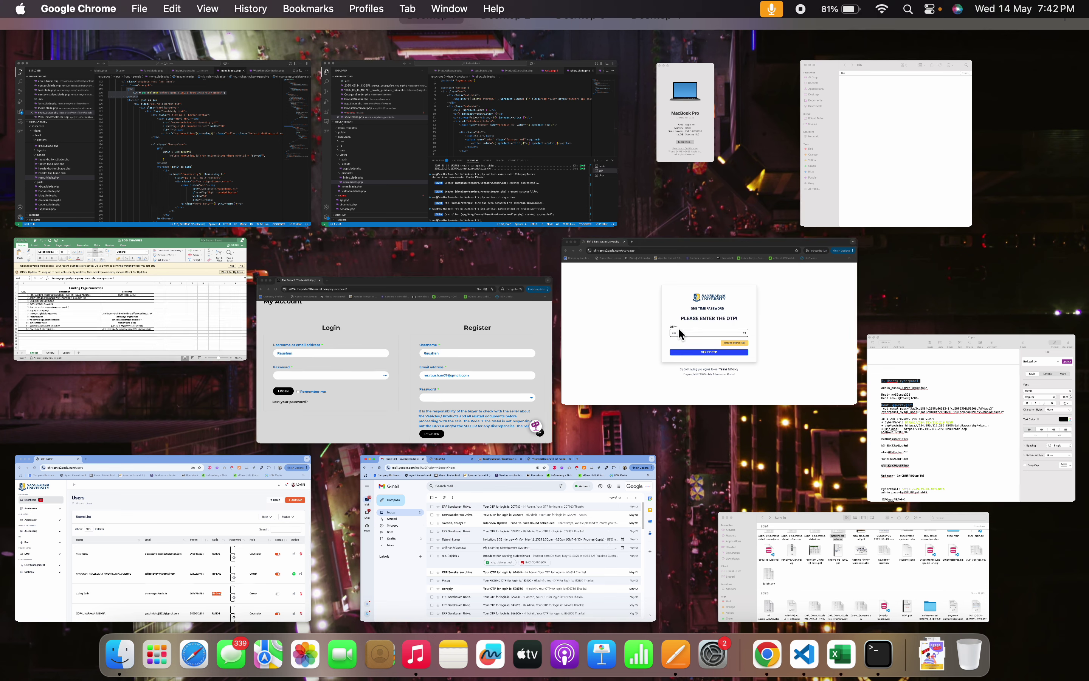
Step: Enter the emailed one-time password, find it expired, and request a new code
click(678, 327)
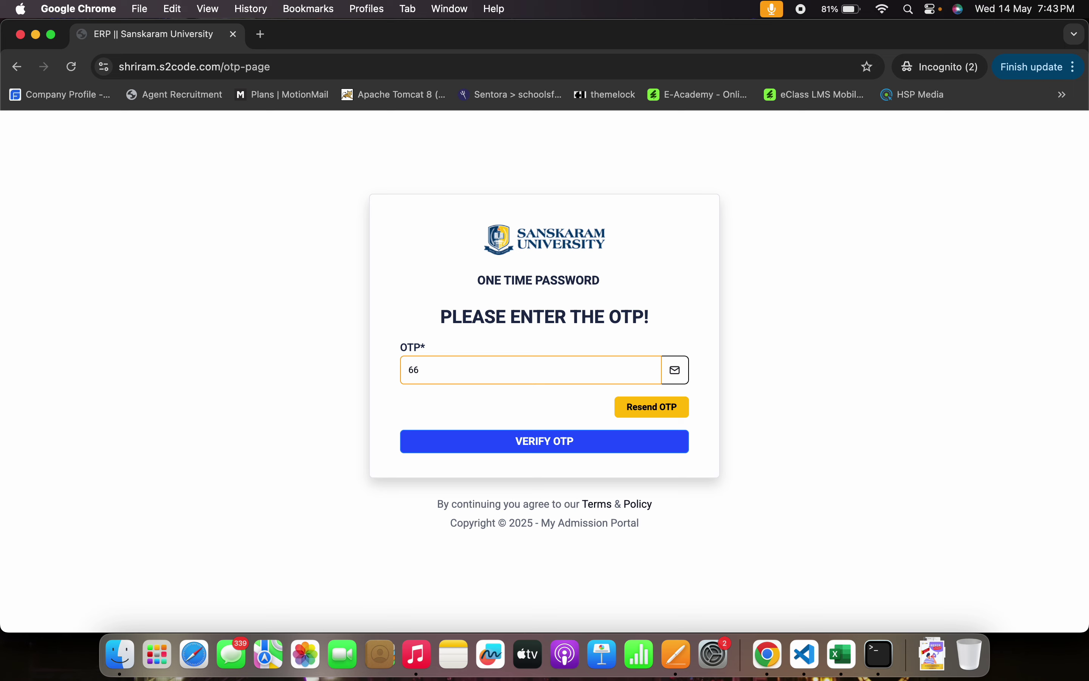
click(551, 449)
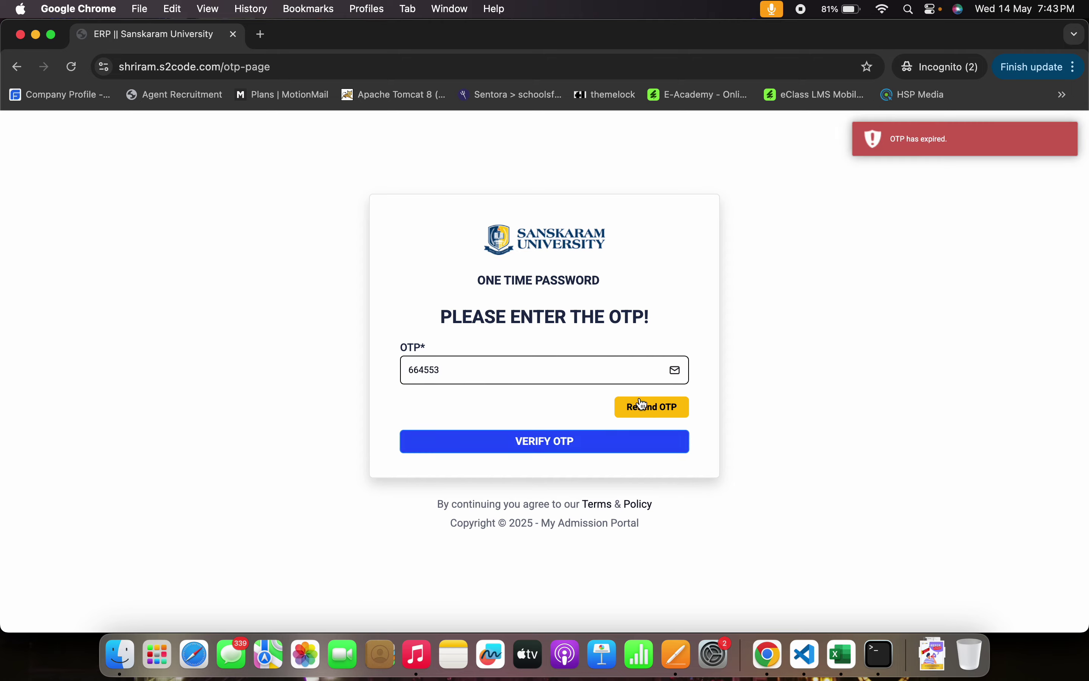
click(649, 411)
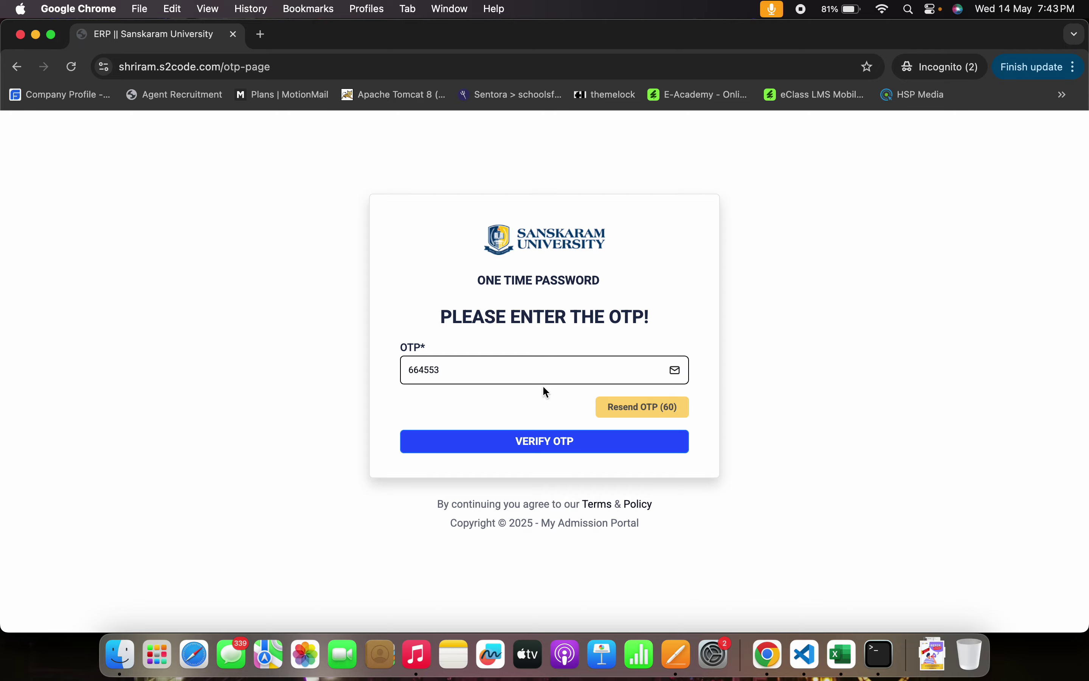
Step: Replace the expired code with the new one-time password from the email and verify it
click(527, 372)
key(BackSpace)
key(BackSpace)
key(BackSpace)
key(BackSpace)
key(BackSpace)
key(BackSpace)
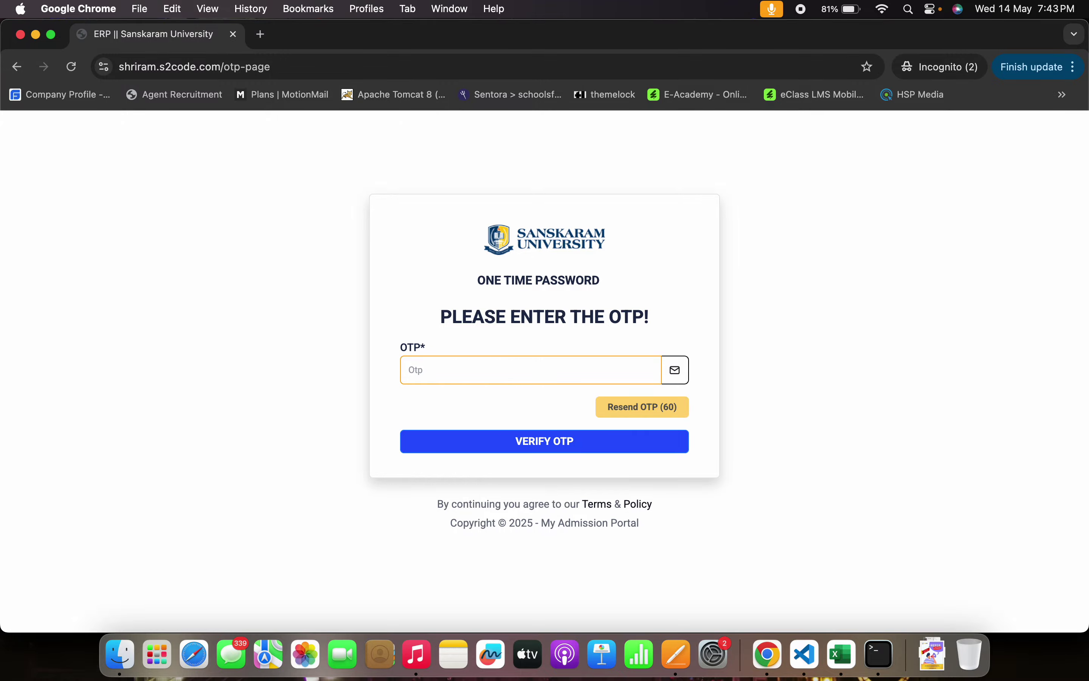
key(Return)
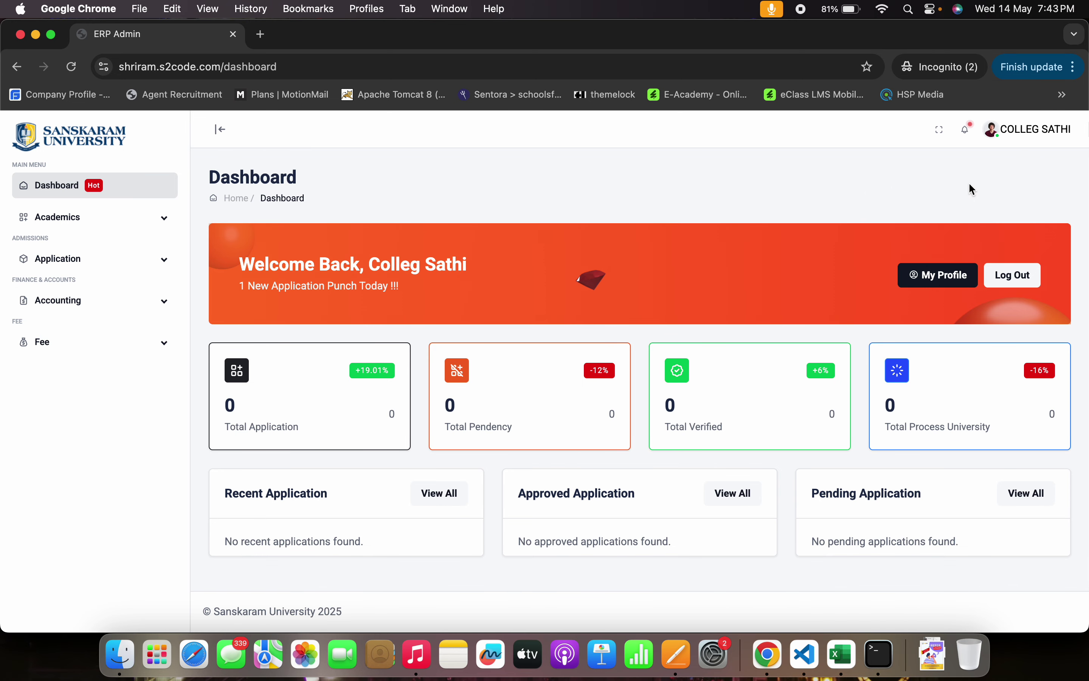
Step: View the Academics Course Wise Syllabus page, then the empty Application > Applications list
click(102, 223)
click(93, 249)
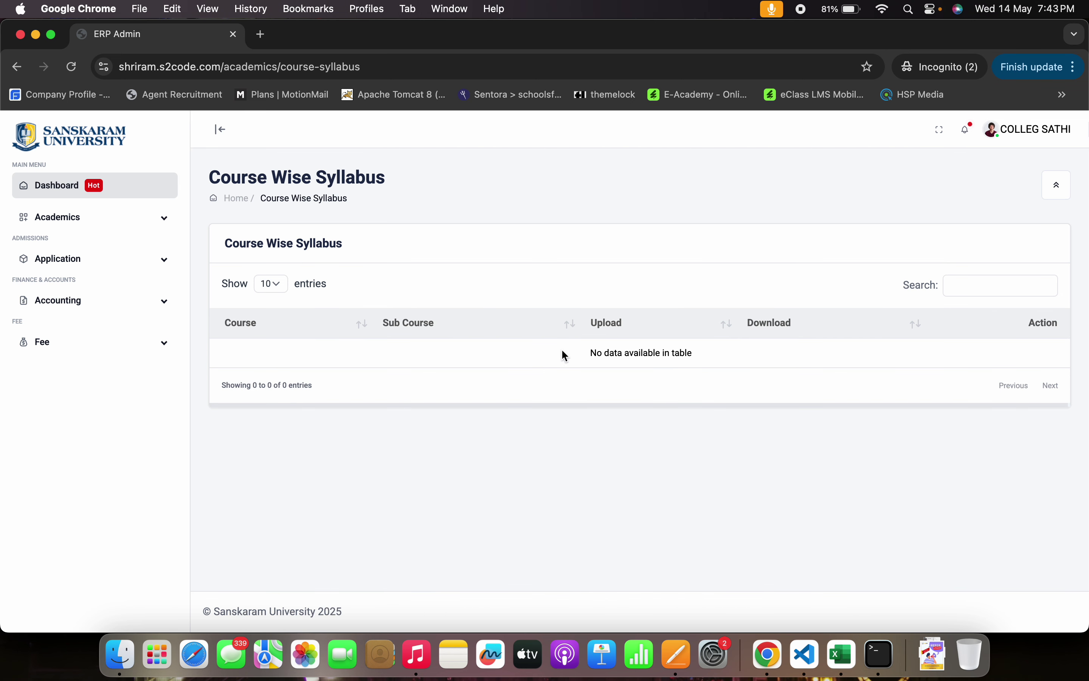
click(90, 260)
click(68, 285)
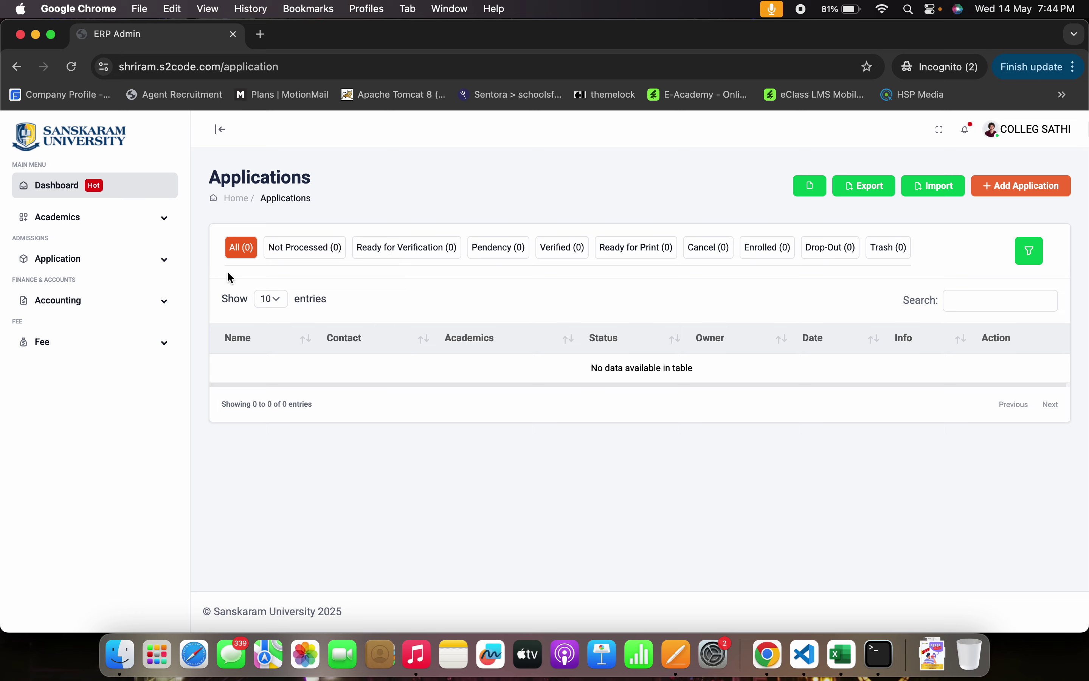
click(100, 268)
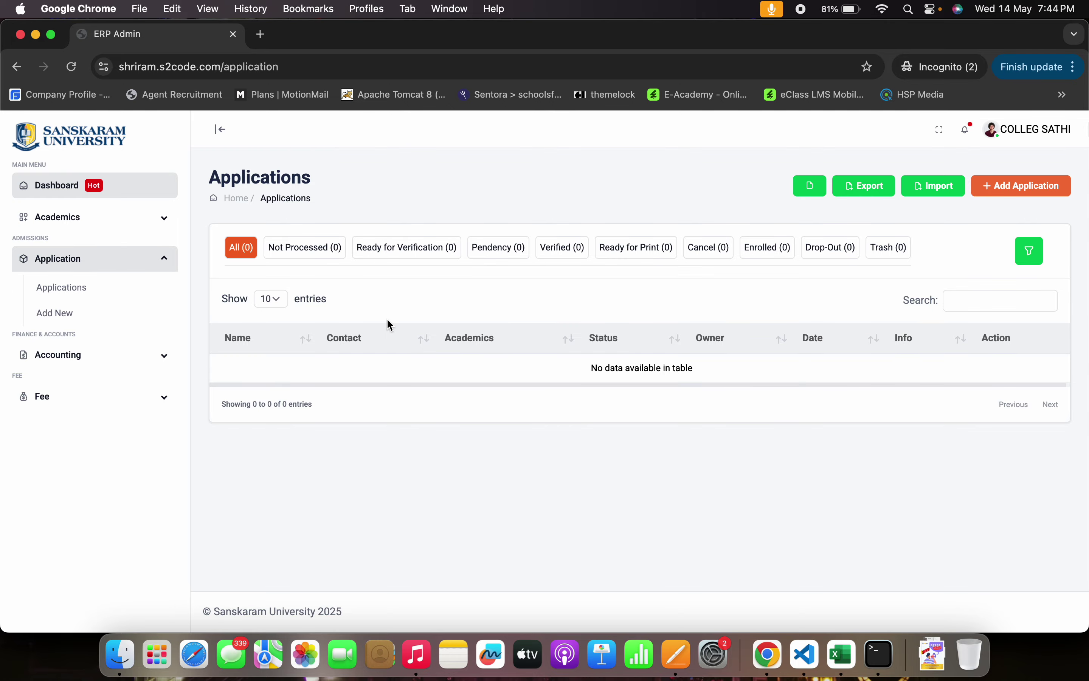
key(ctrl+Up)
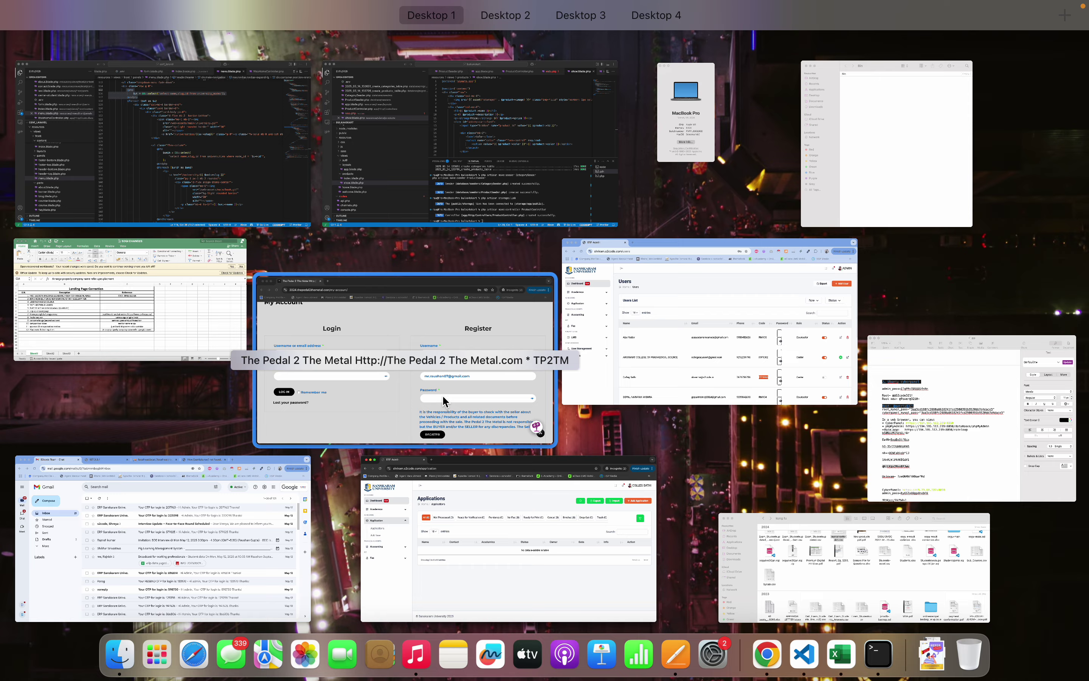
Step: Switch on the centre user's Status in the admin Users list and open its Allot Fee dialog
click(726, 337)
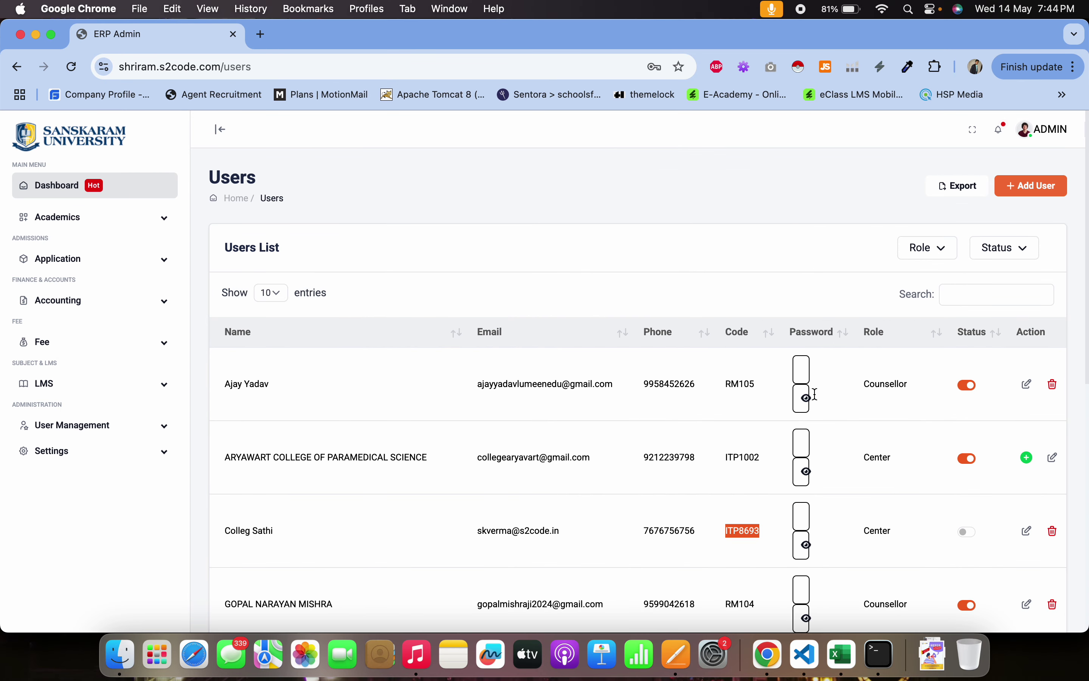
scroll(707, 510, down, 3)
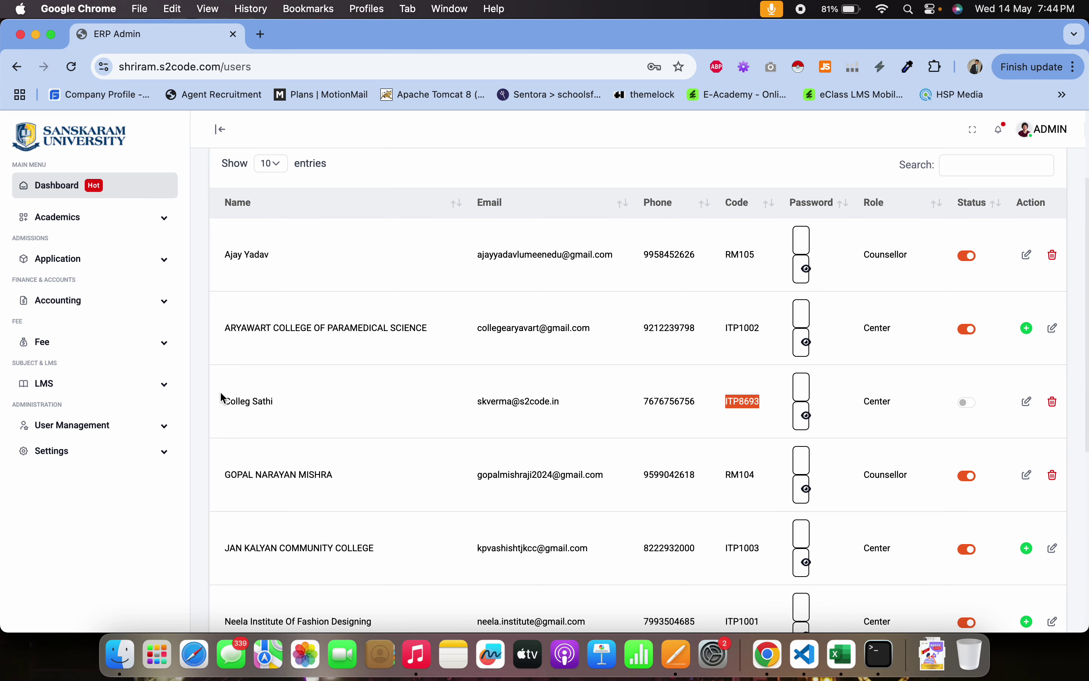
scroll(532, 395, right, 2)
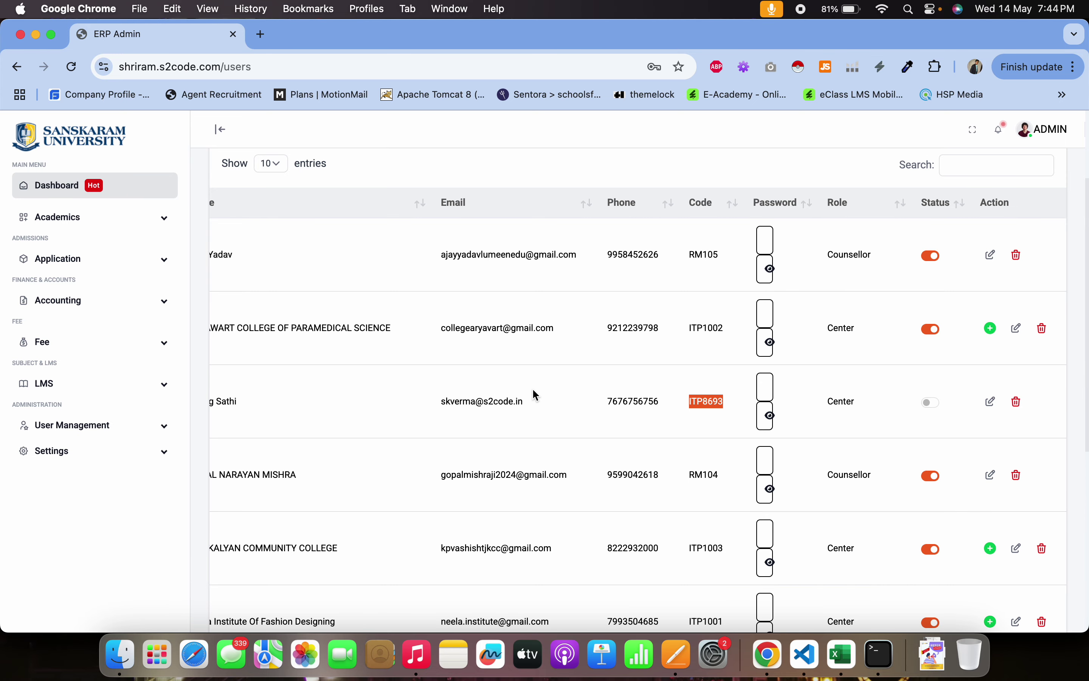
click(936, 404)
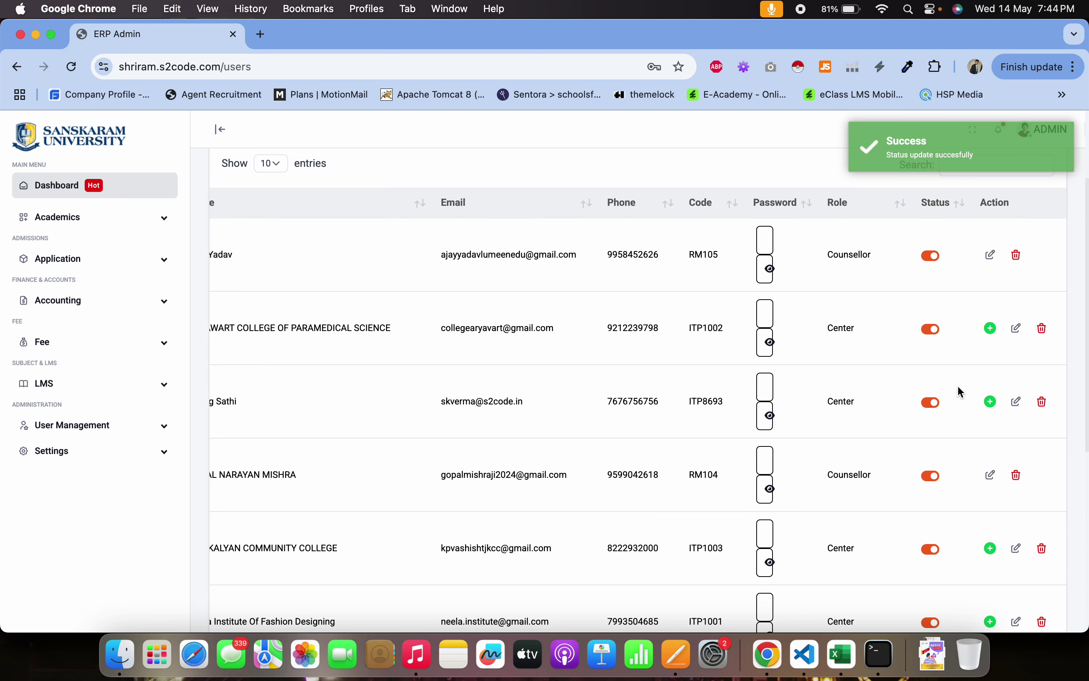
click(991, 402)
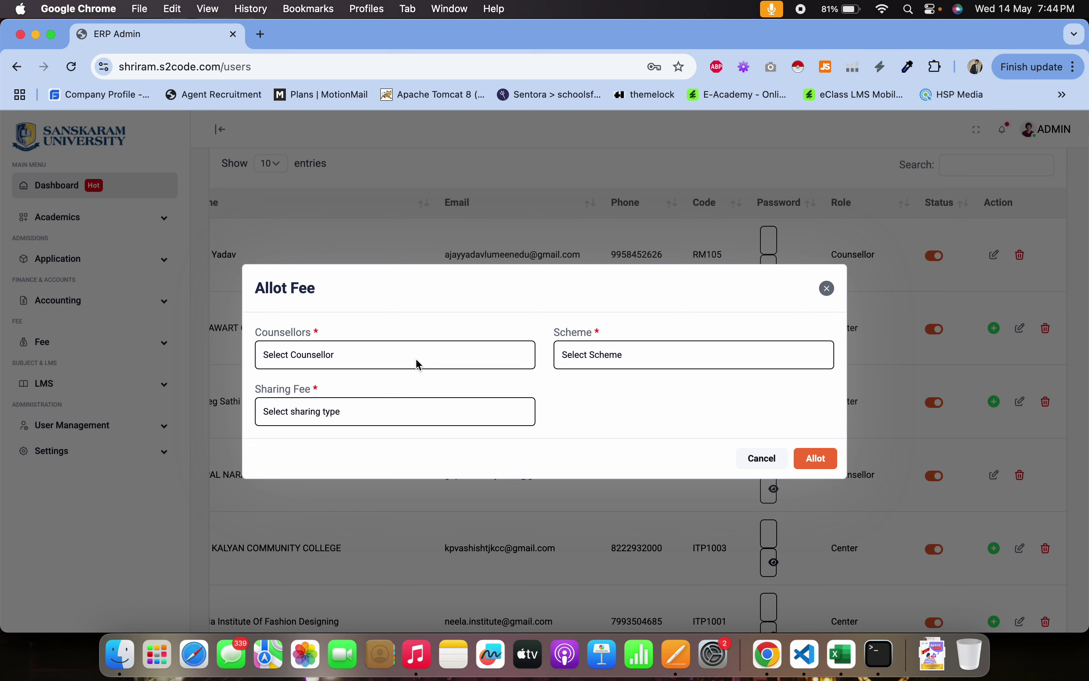
Step: Choose the counsellor, scheme C-25 and Percentage fee sharing in the Allot Fee dialog
click(416, 359)
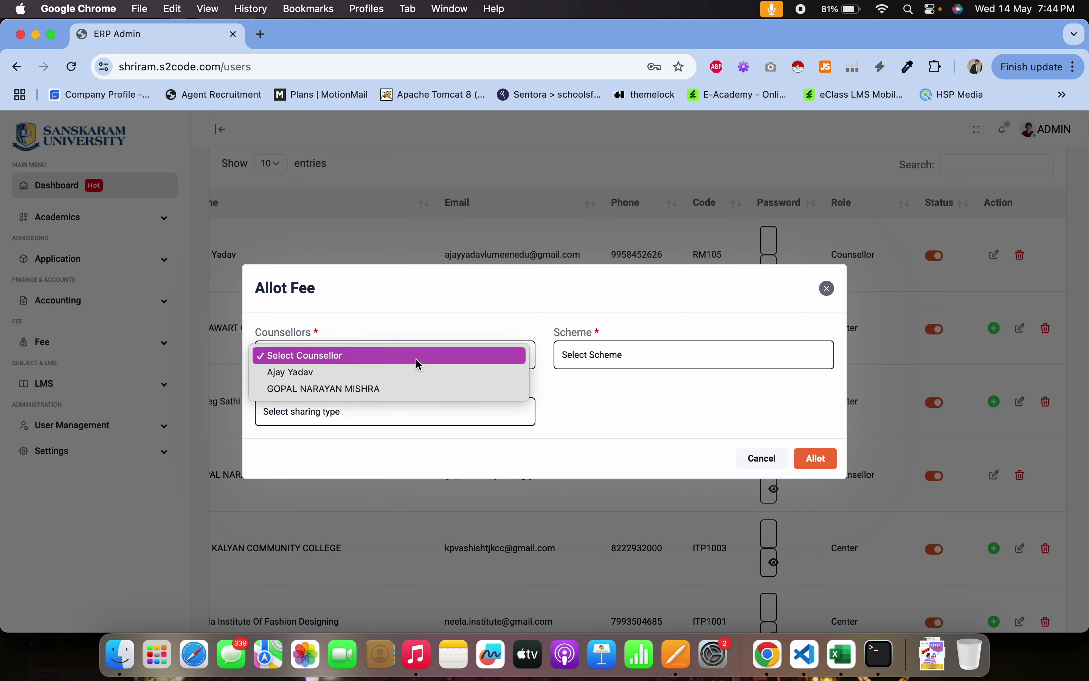
click(408, 376)
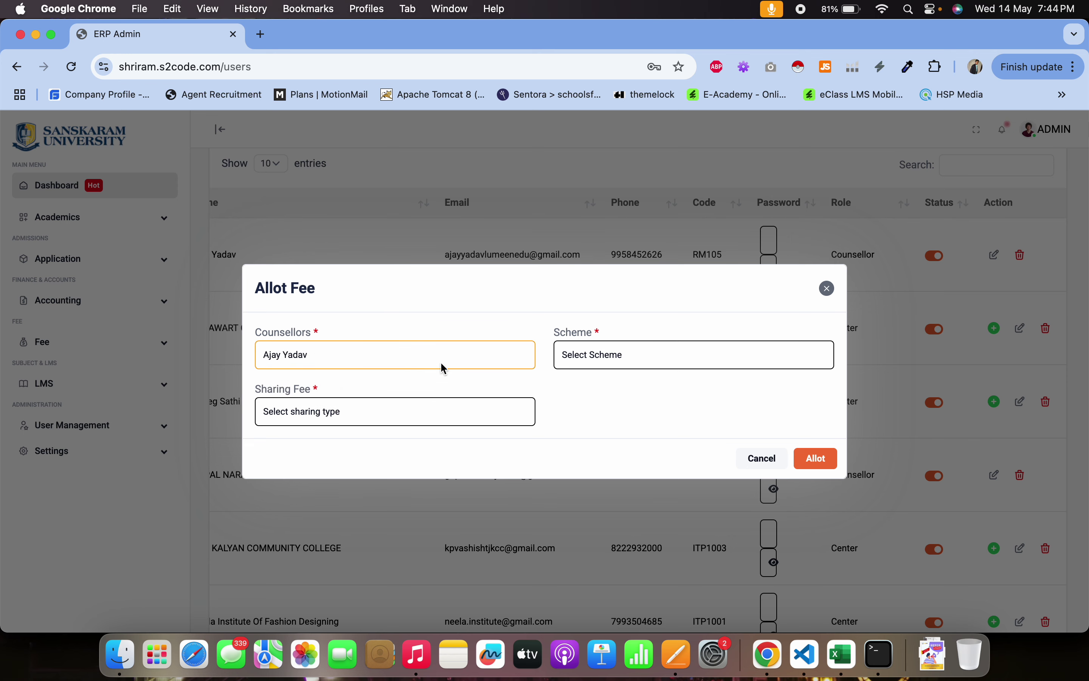
click(611, 357)
click(606, 372)
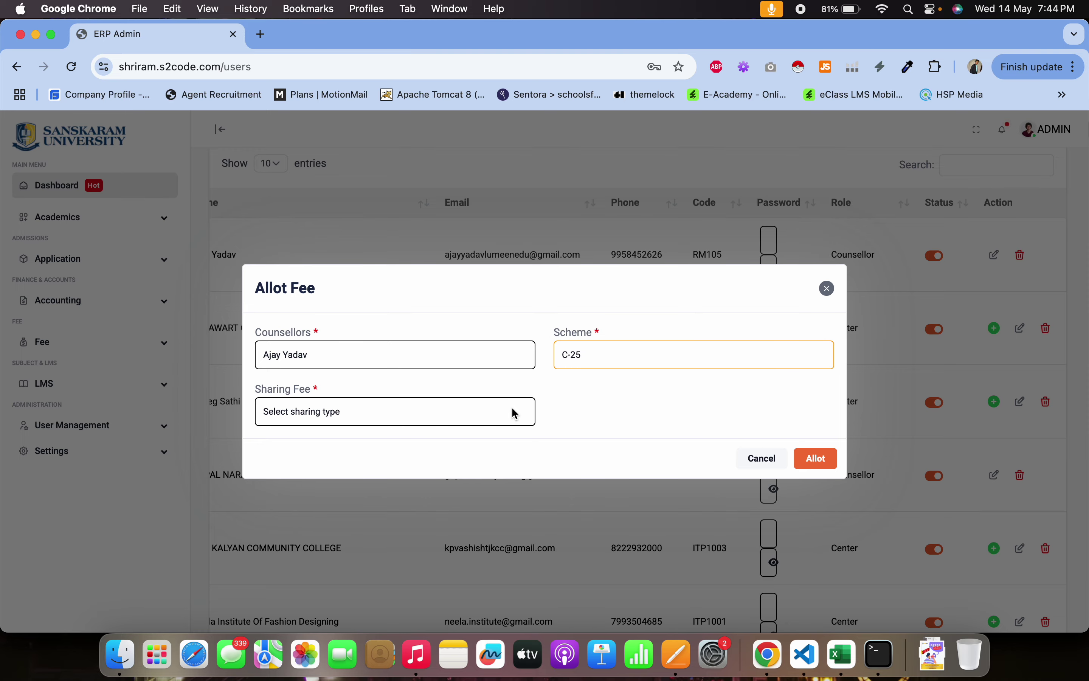
click(357, 417)
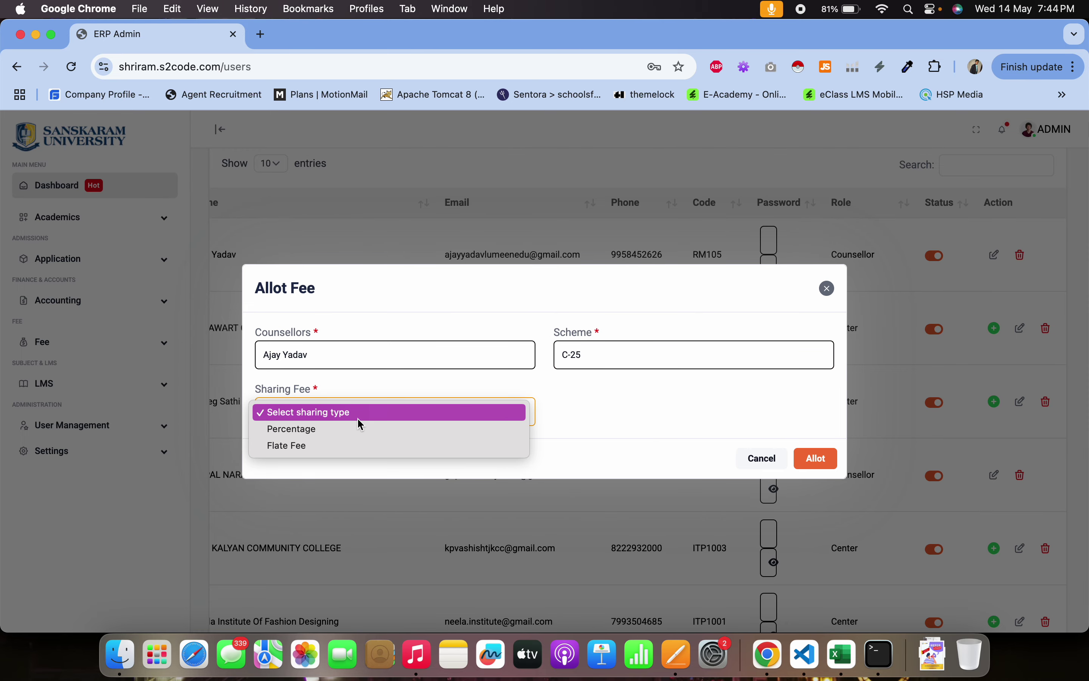
click(338, 431)
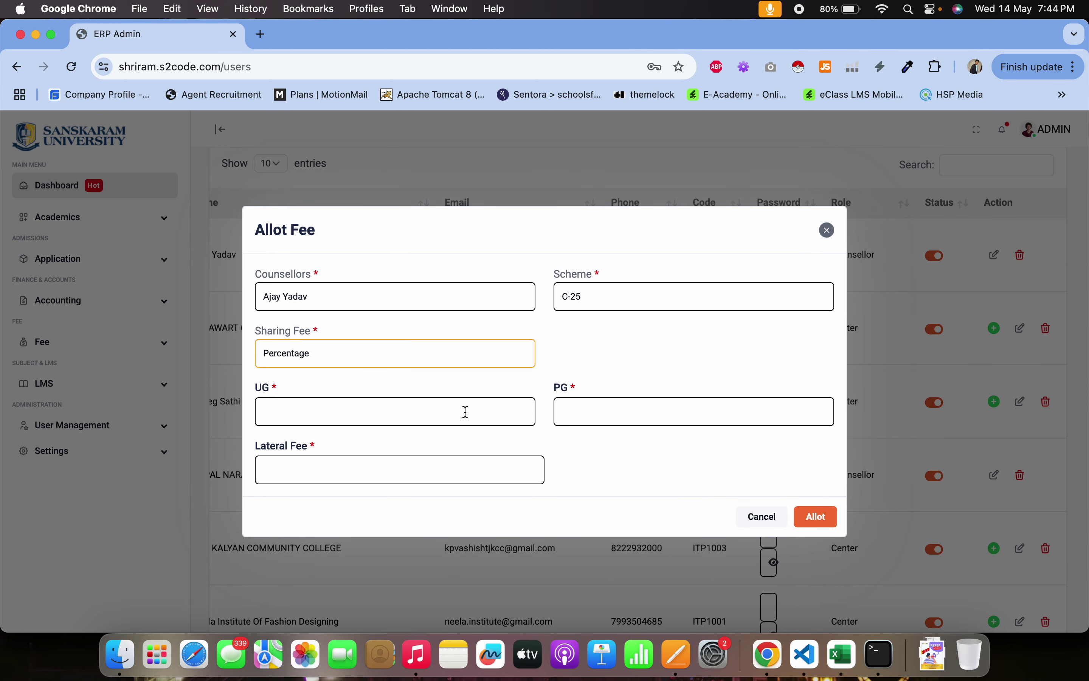
Step: Enter 50 as the UG percentage and 60 as the PG percentage
click(404, 418)
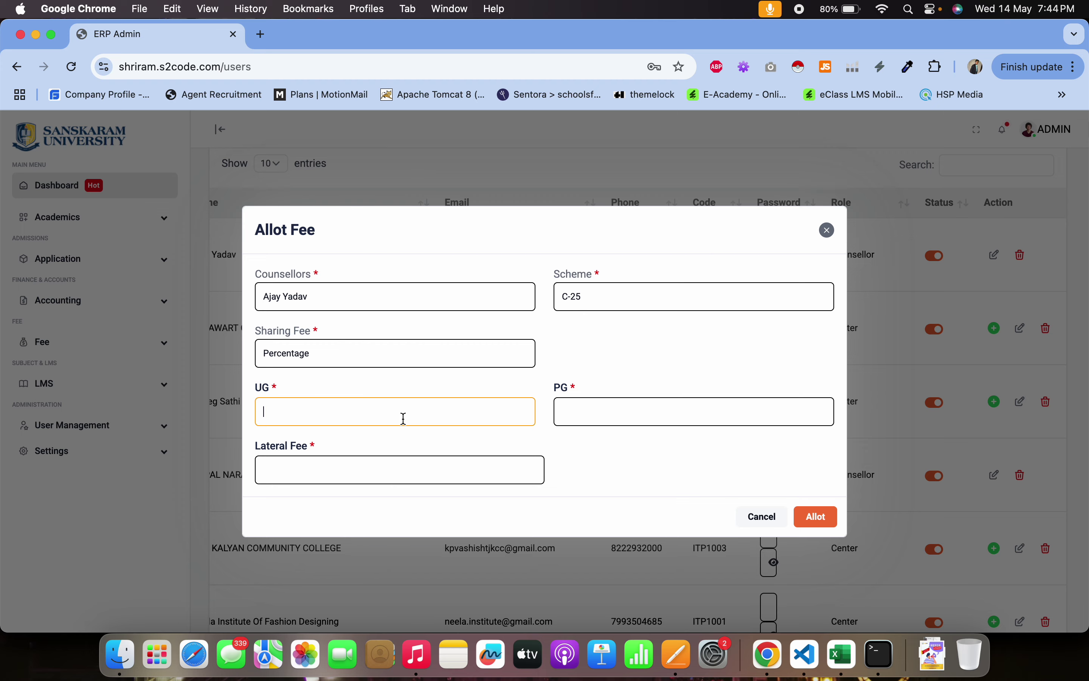
text(50)
click(597, 423)
text(60)
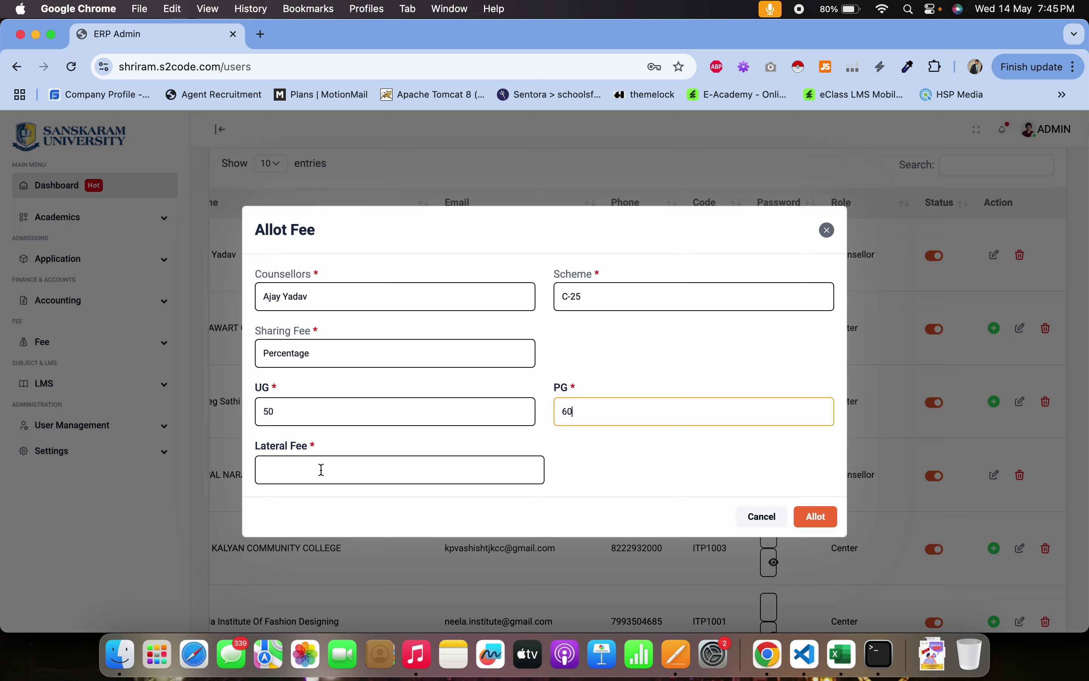
click(370, 470)
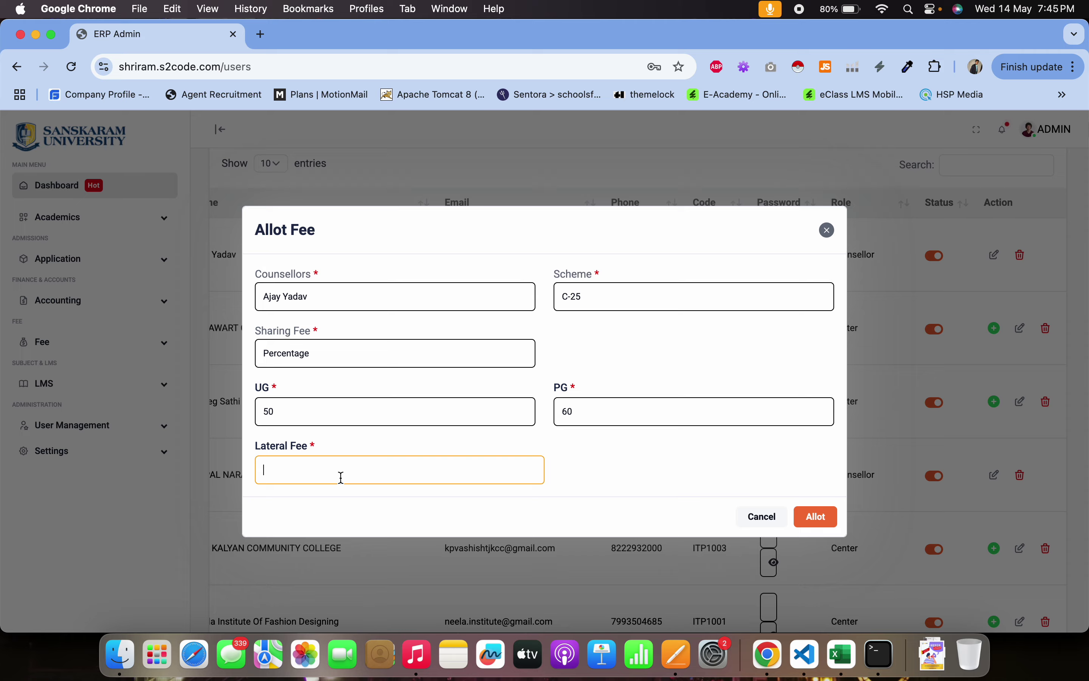
click(348, 363)
Step: Switch fee sharing to Flate Fee and scroll through the B.VOC course fee list
click(322, 376)
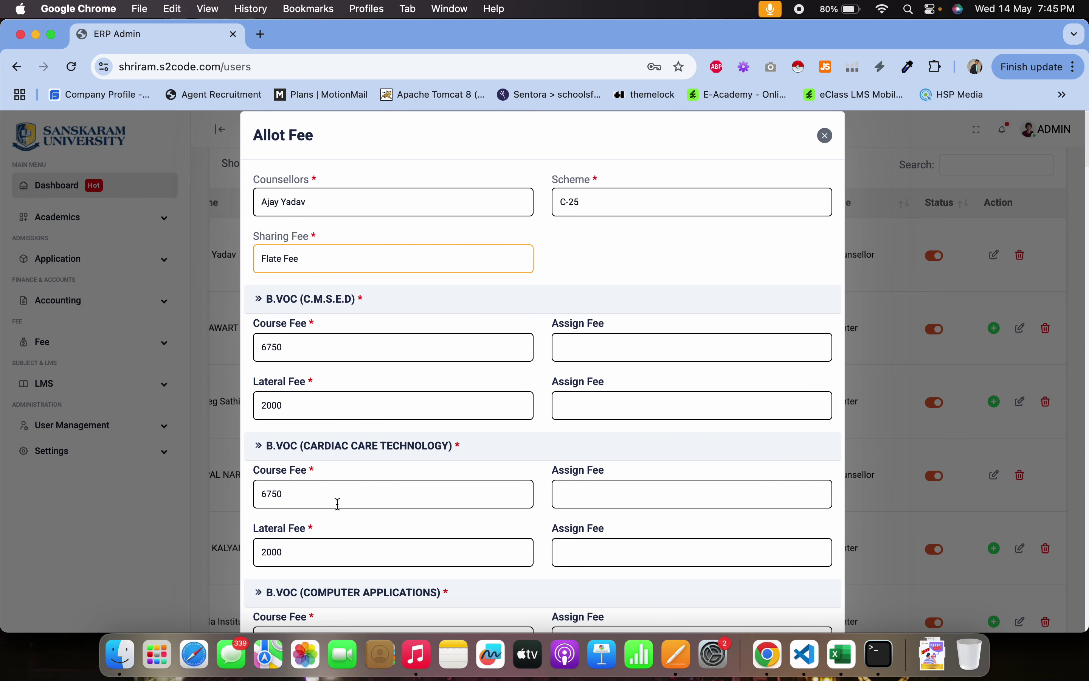
click(575, 370)
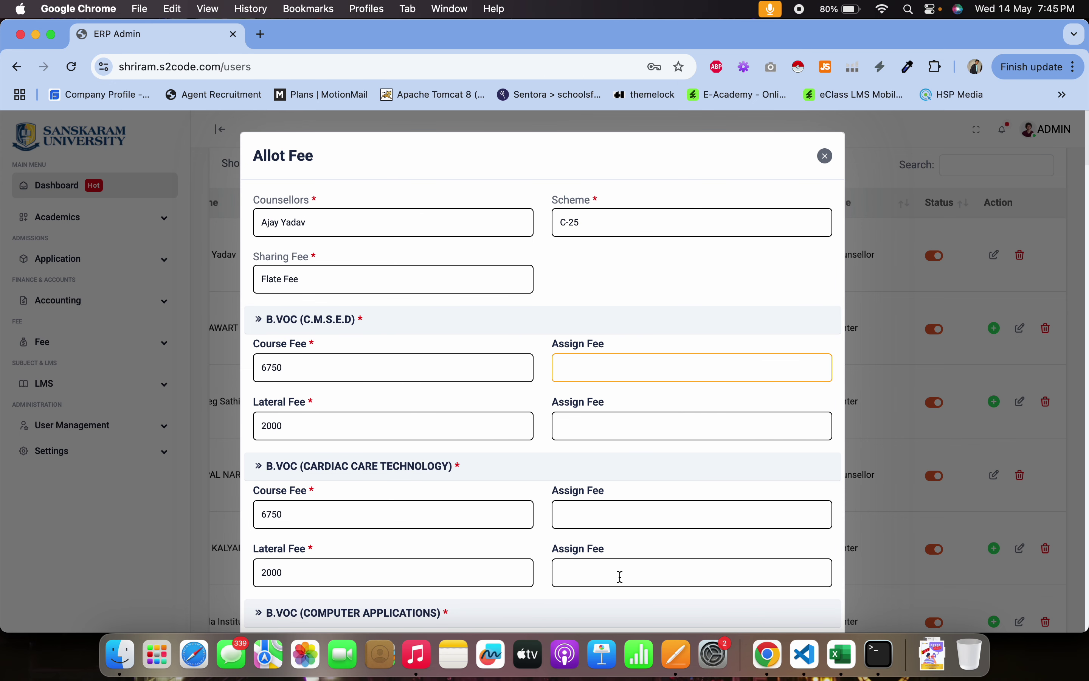
scroll(620, 576, down, 3)
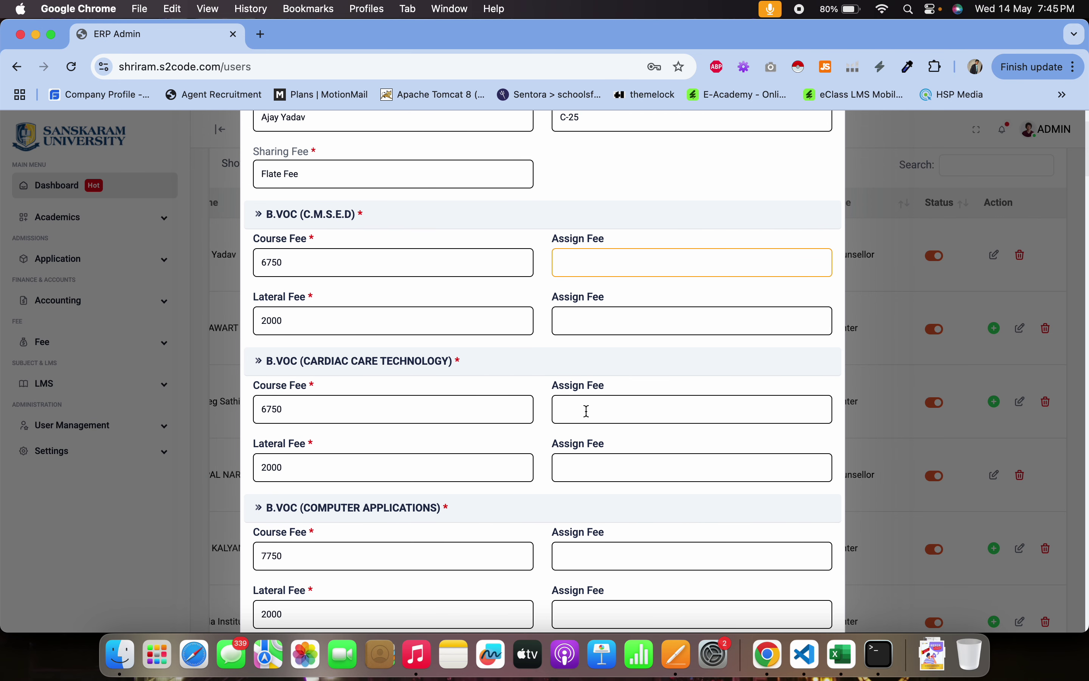
scroll(575, 505, down, 2)
scroll(576, 507, down, 1)
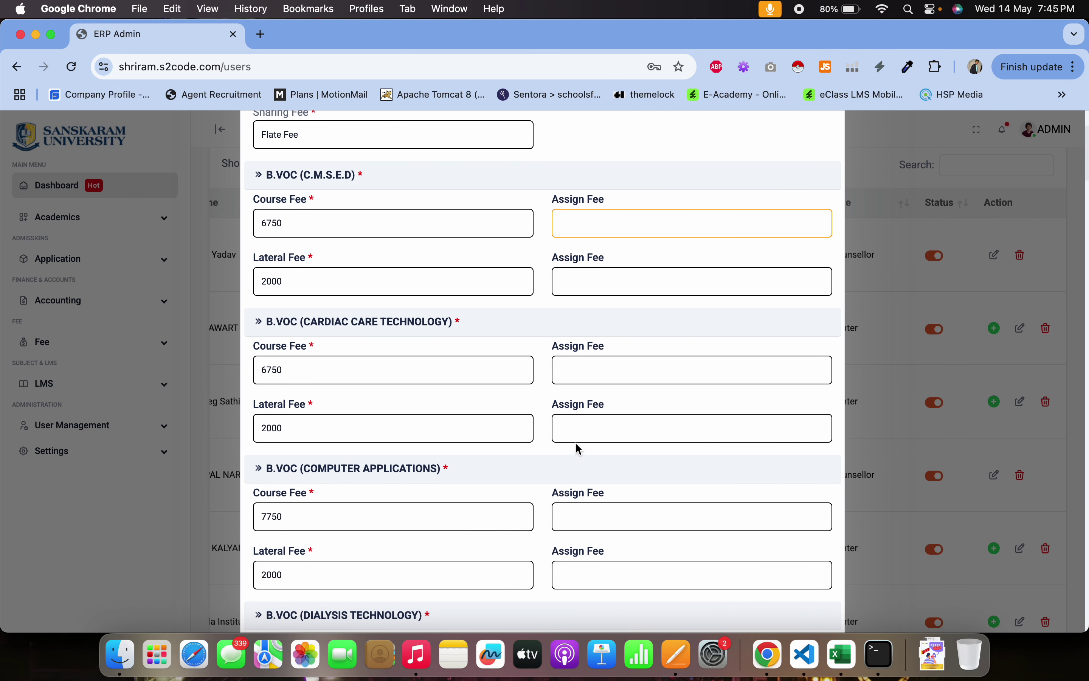
scroll(586, 479, down, 1)
scroll(588, 481, down, 2)
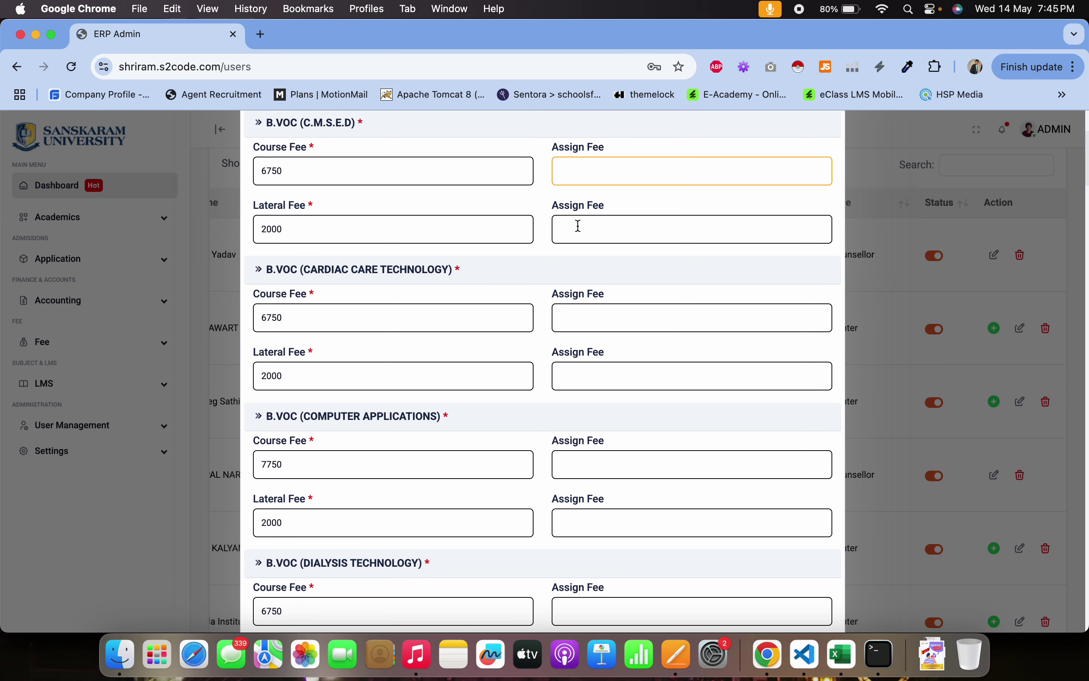
Step: Try 5600 in the Cardiac Care Assign Fee box, then clear it again
click(587, 324)
text(5)
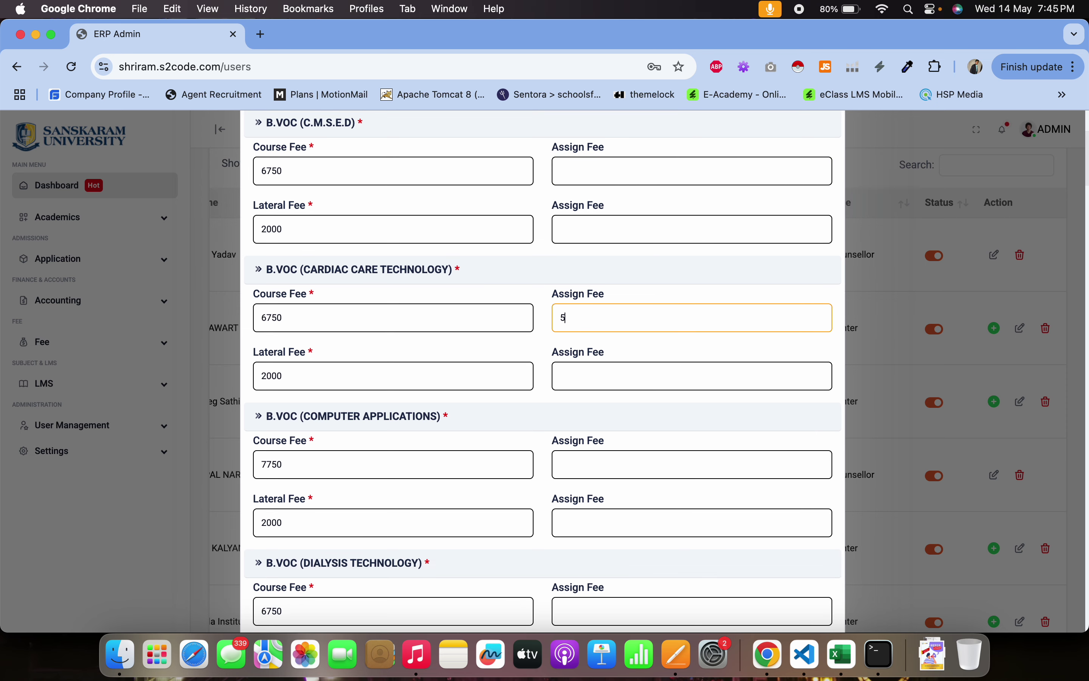
text(600)
key(BackSpace)
key(BackSpace)
key(BackSpace)
key(BackSpace)
click(285, 322)
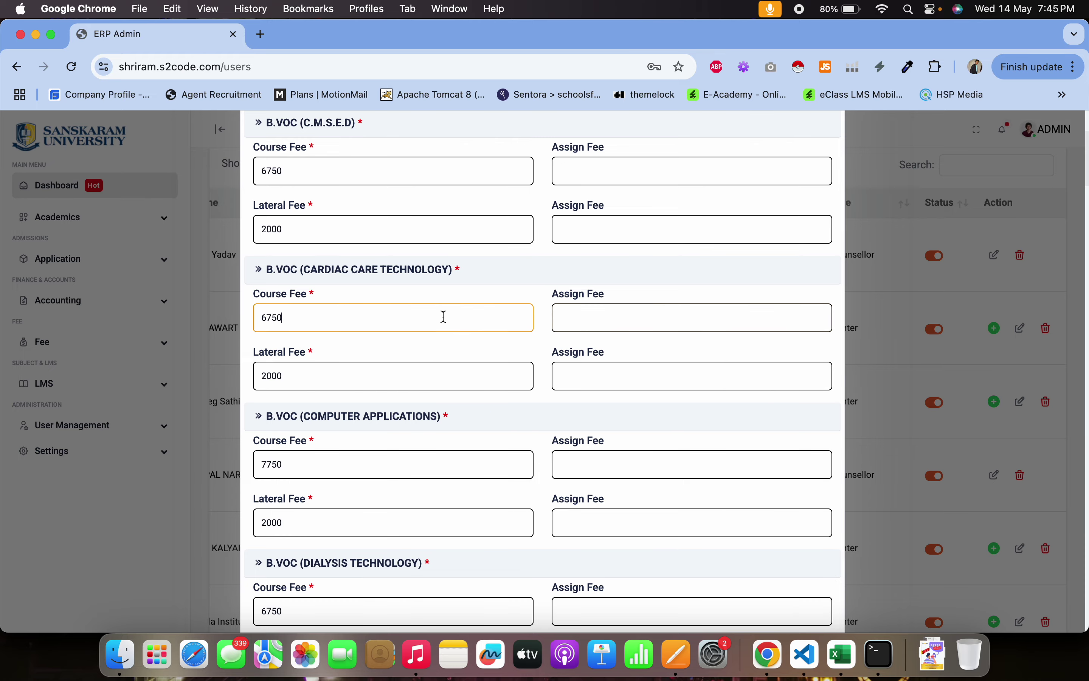
click(596, 319)
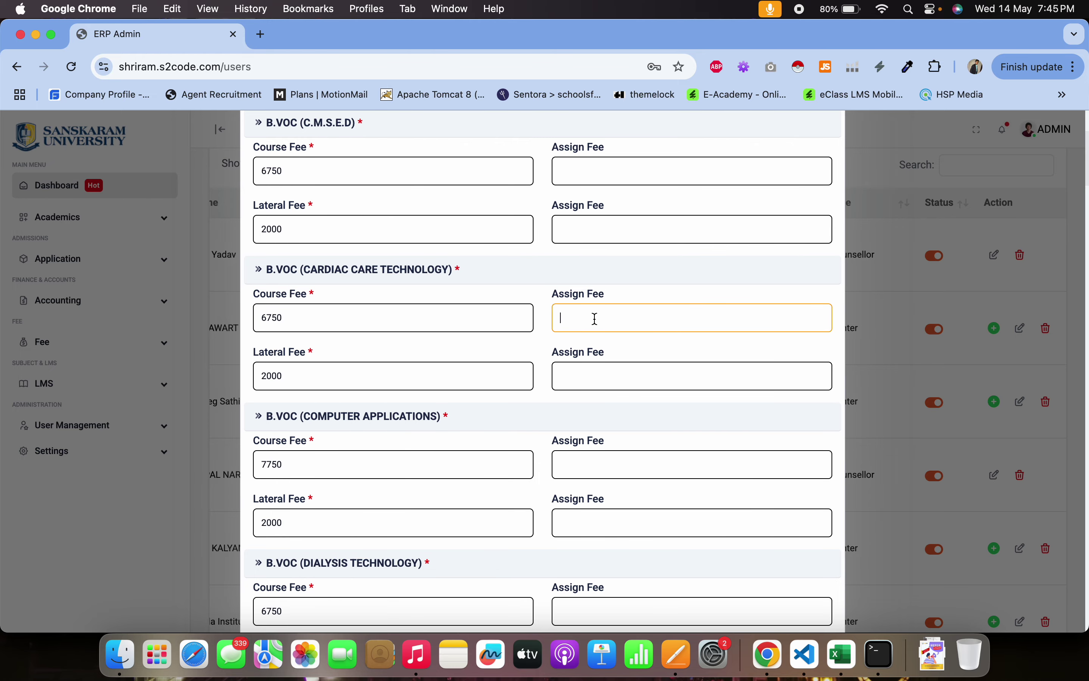
text(5)
key(BackSpace)
scroll(540, 360, up, 5)
Step: Set sharing back to Percentage with UG 60, PG 40, Lateral Fee 100, and allot the fee
click(351, 275)
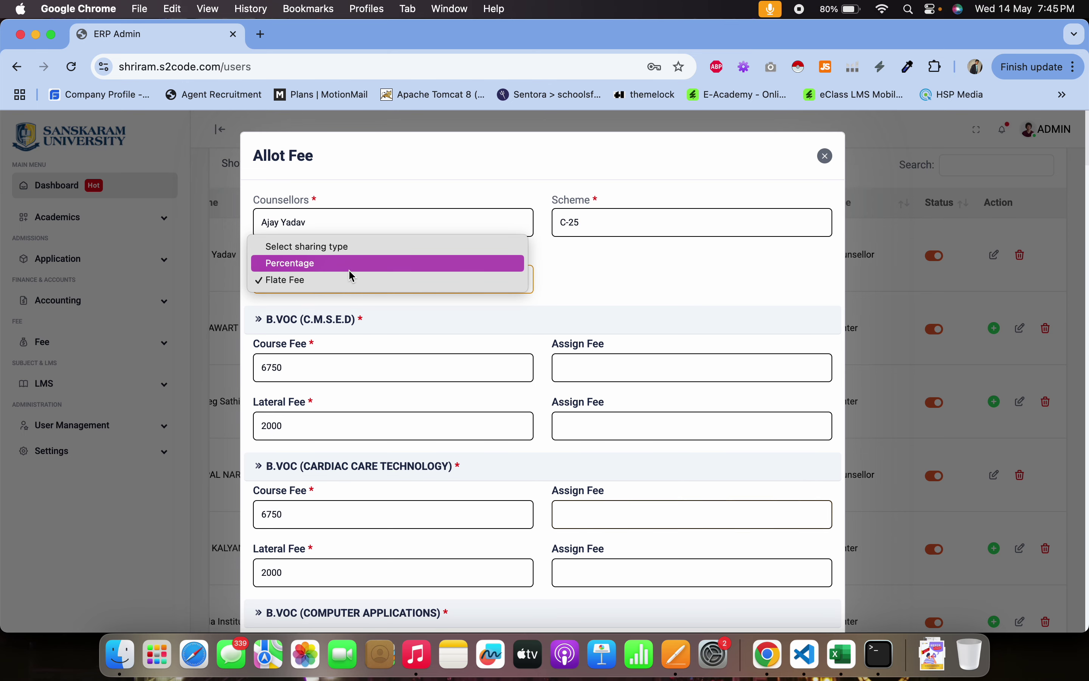
click(318, 264)
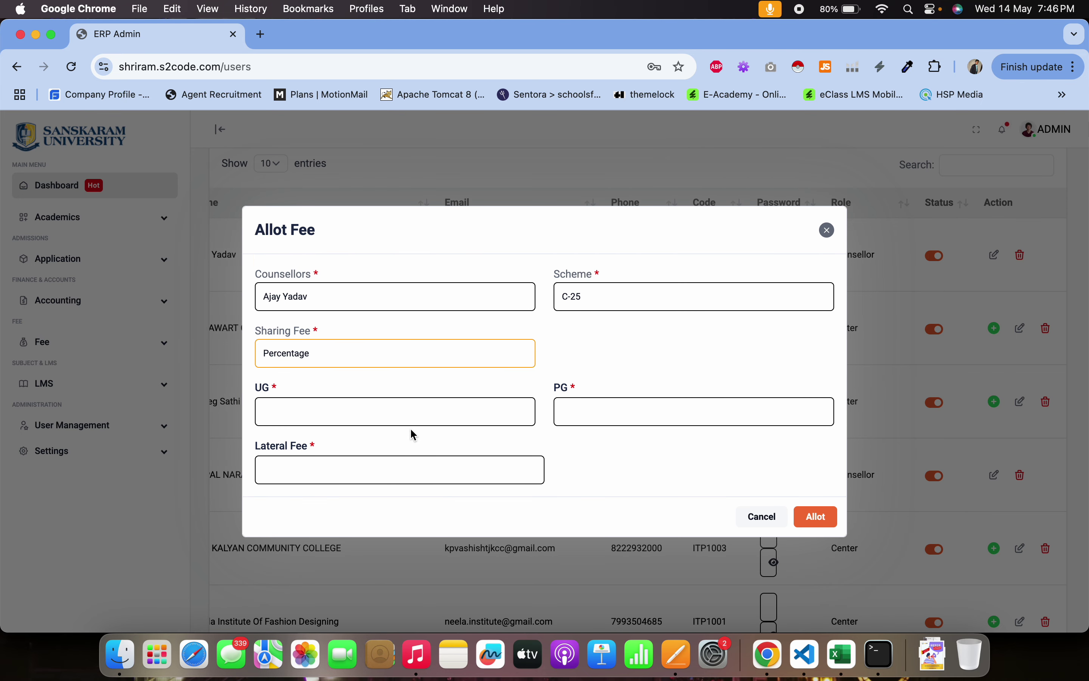
click(419, 421)
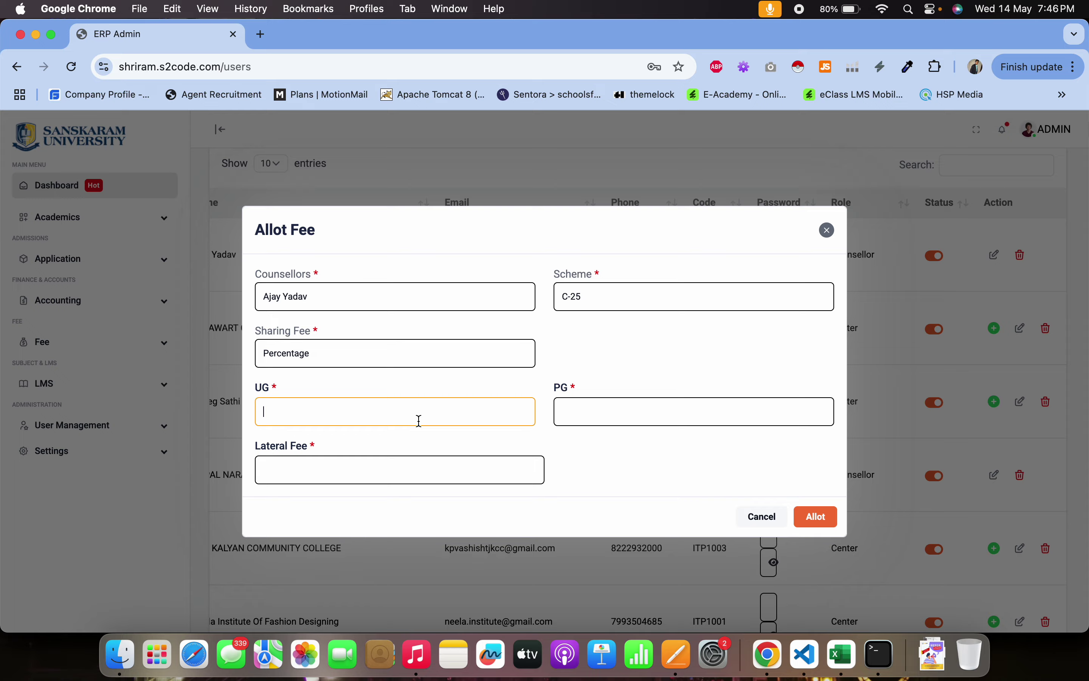
text(60)
click(587, 364)
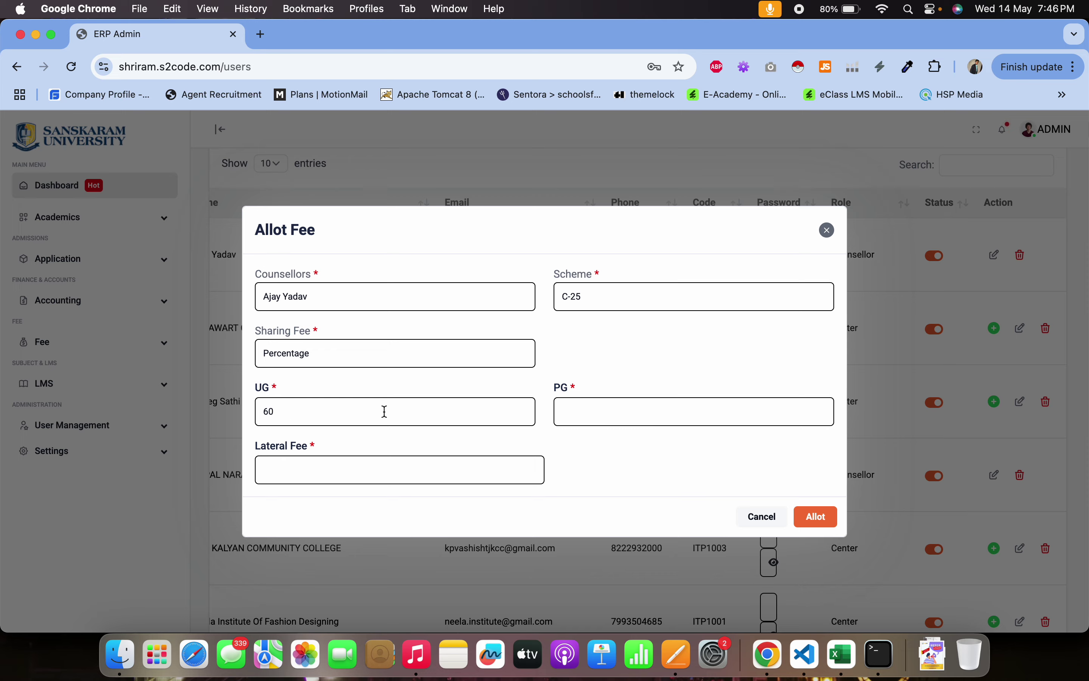
click(614, 415)
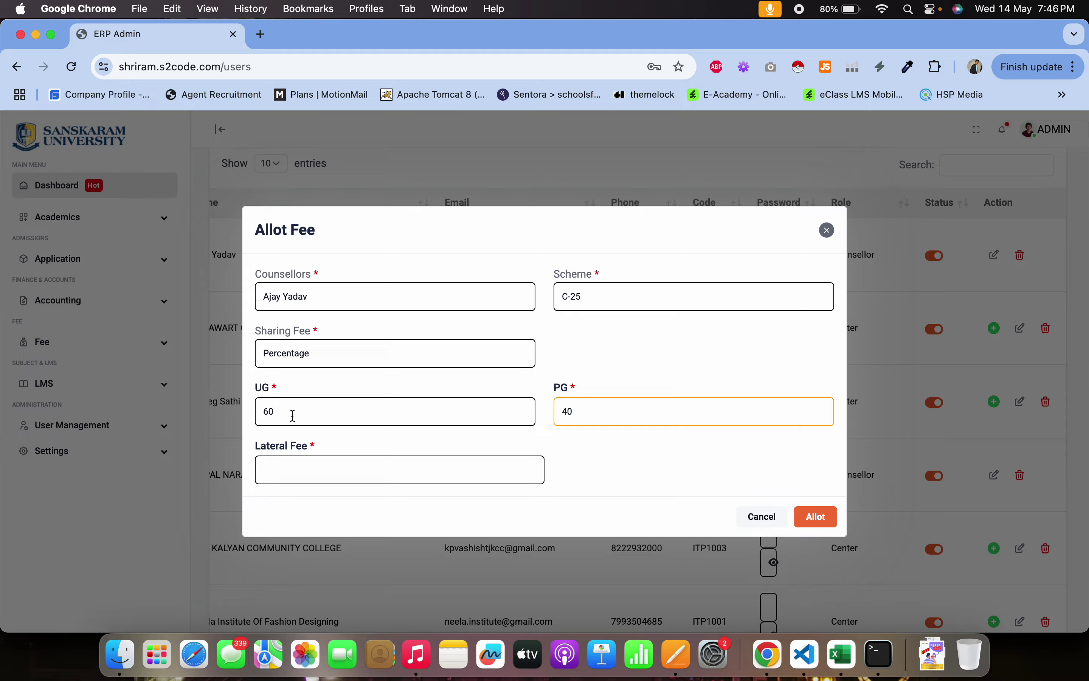
click(363, 482)
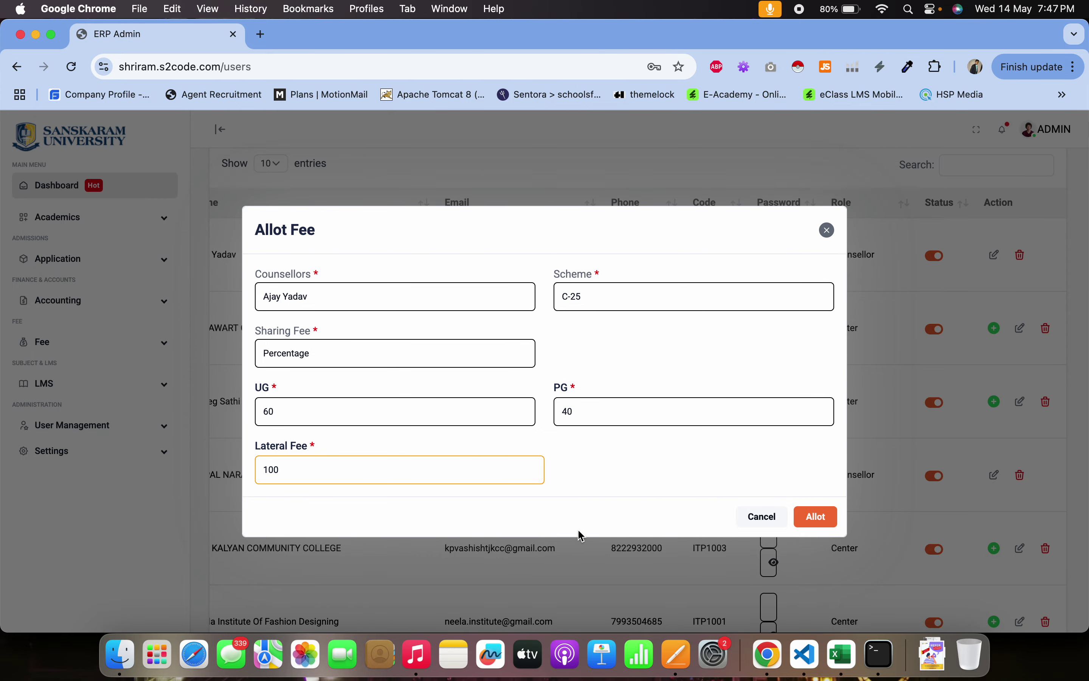
click(826, 523)
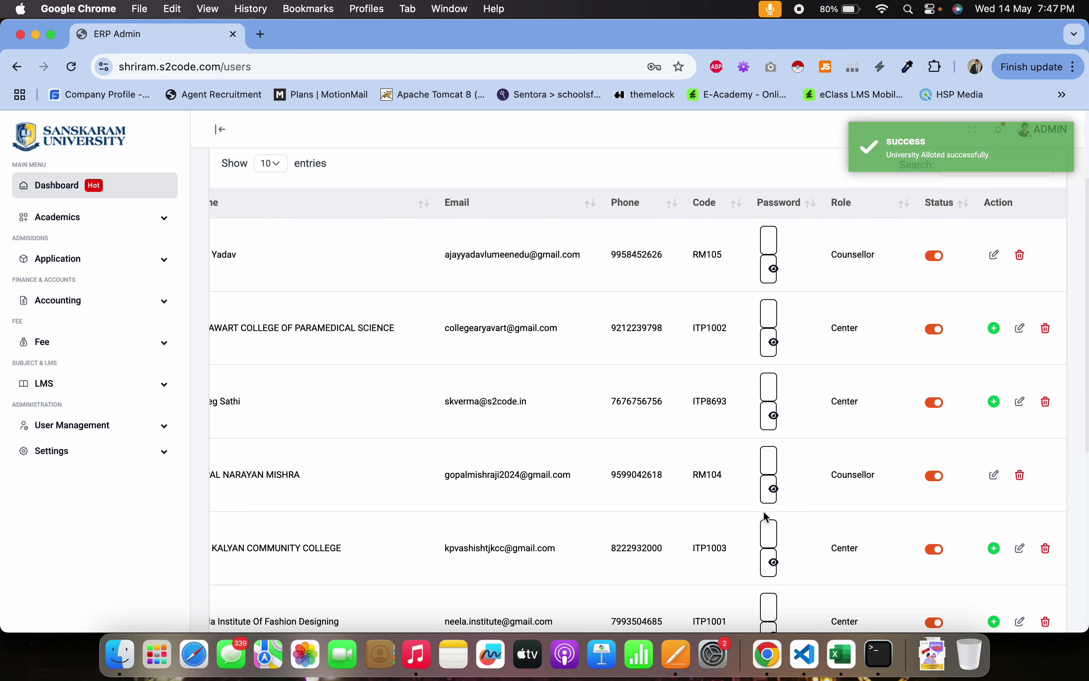
Step: Switch to the center user's incognito ERP window and start a new application via Application > Add New
key(ctrl+Up)
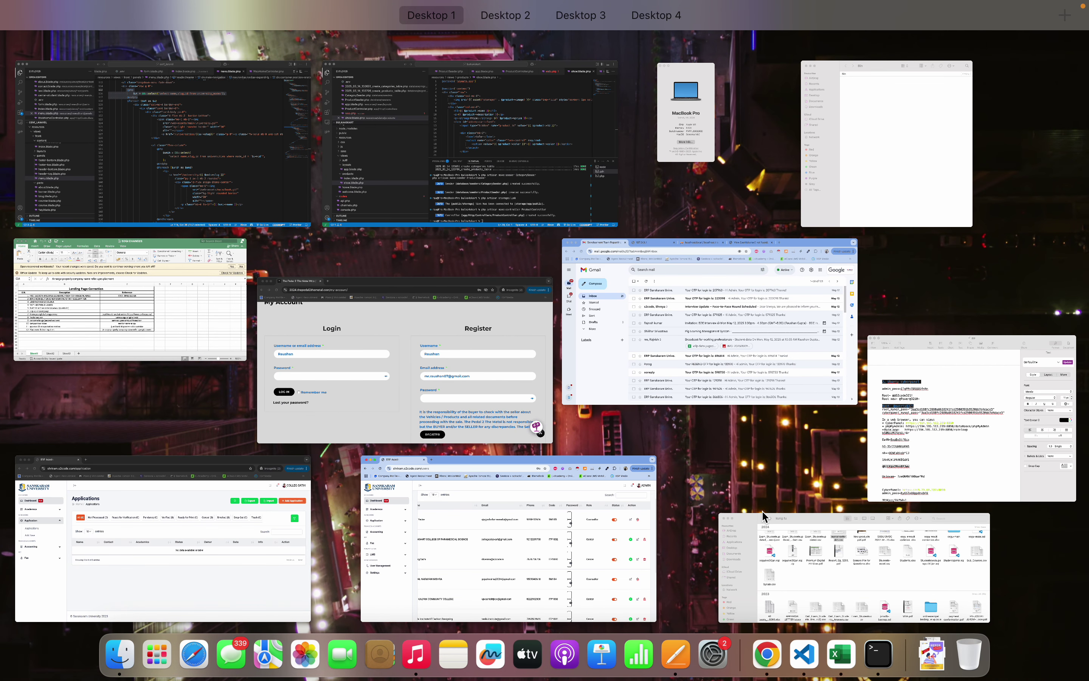
click(162, 536)
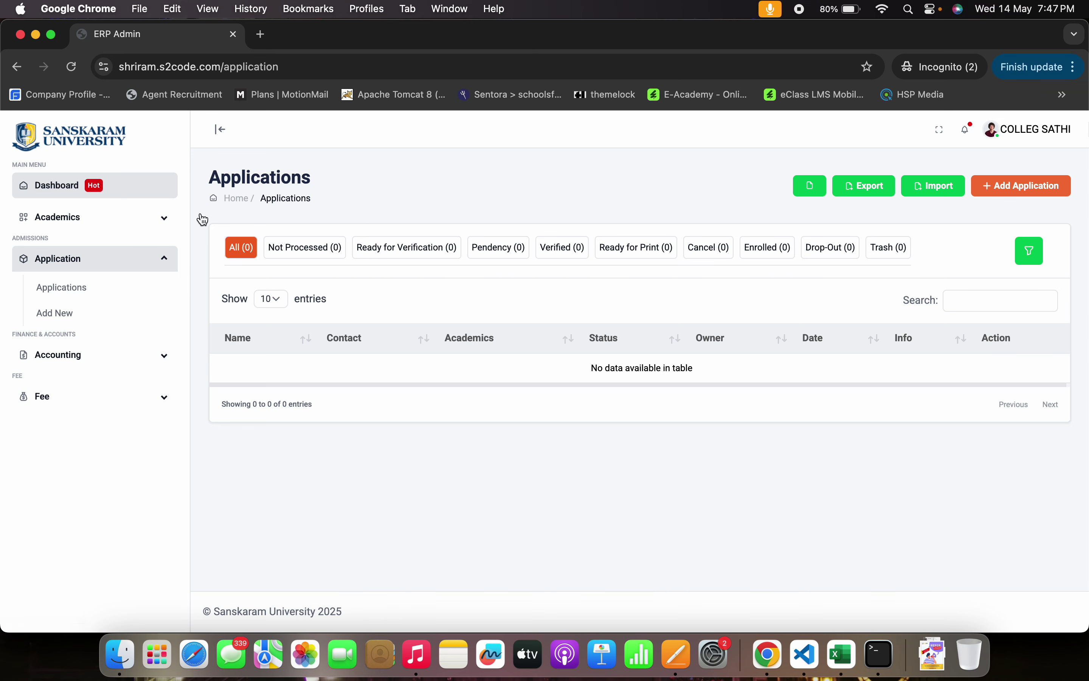
click(1054, 130)
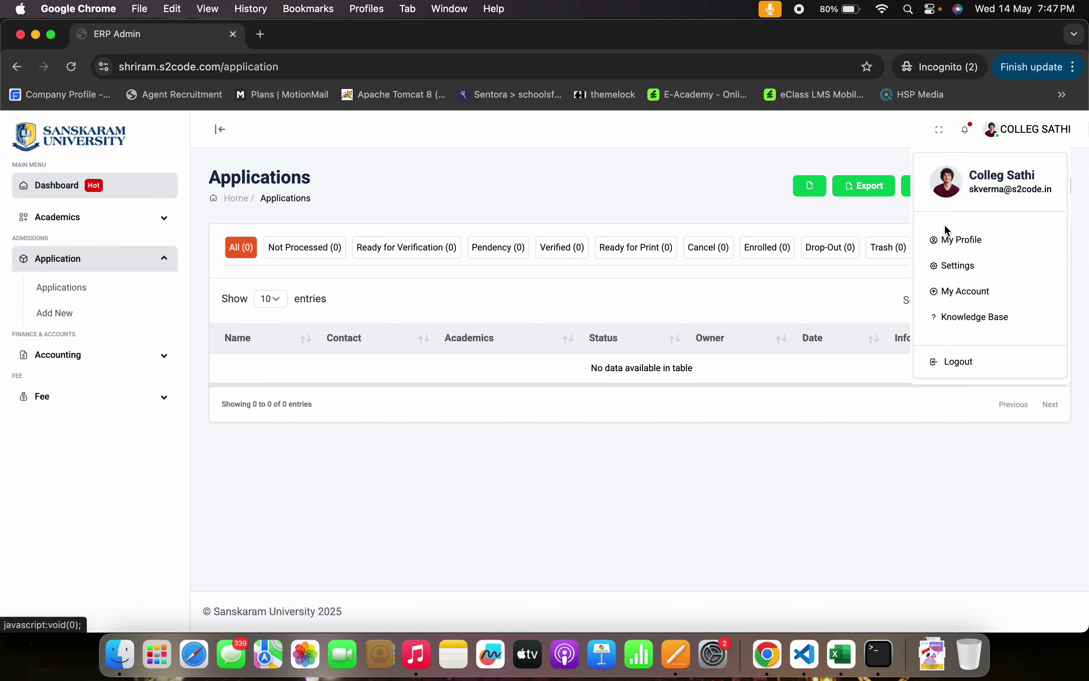
click(566, 174)
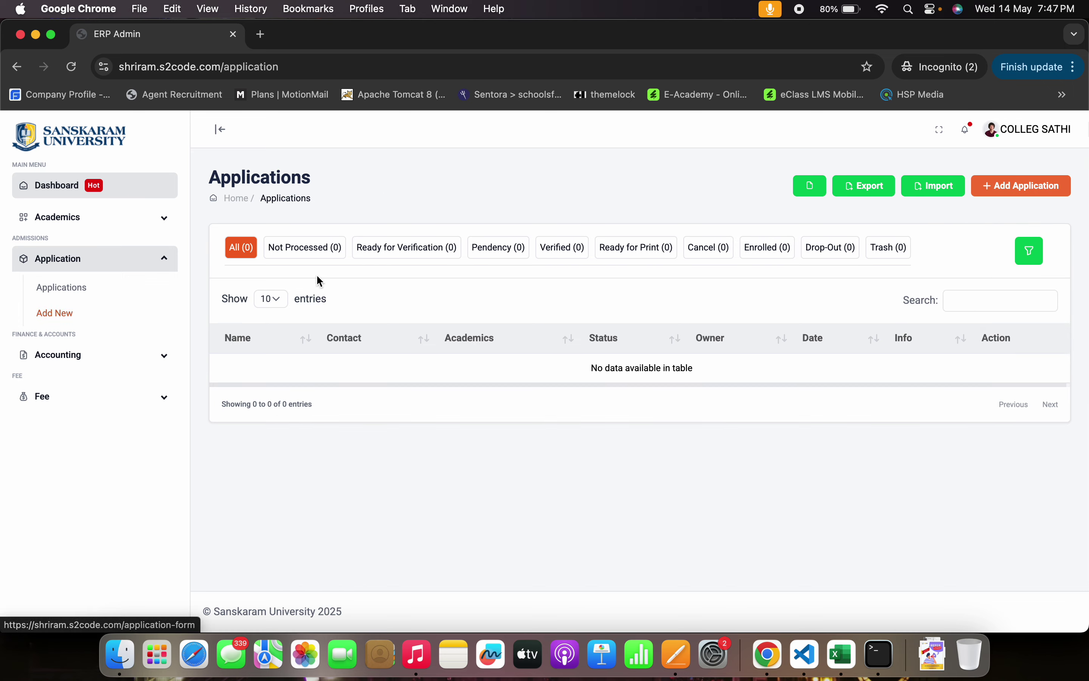
click(70, 321)
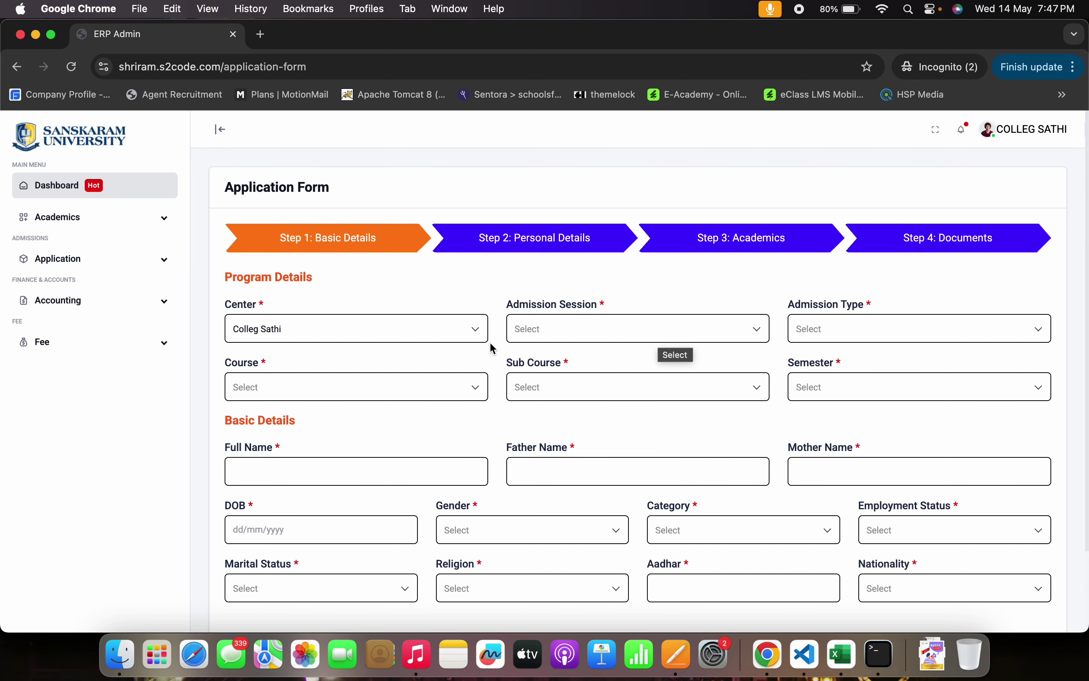
Step: Choose session JULY-25, Fresh admission, BACHELOR OF VOCATIONAL, sub course C.M.S.E.D, semester 1
click(587, 335)
click(574, 390)
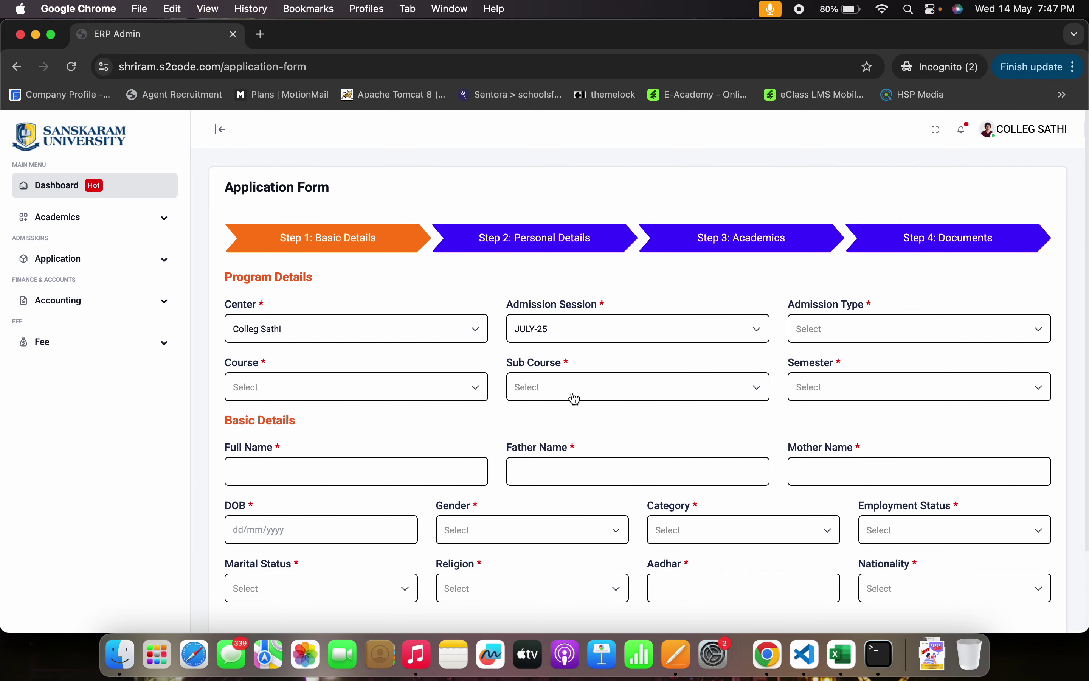
click(864, 333)
click(857, 389)
click(462, 394)
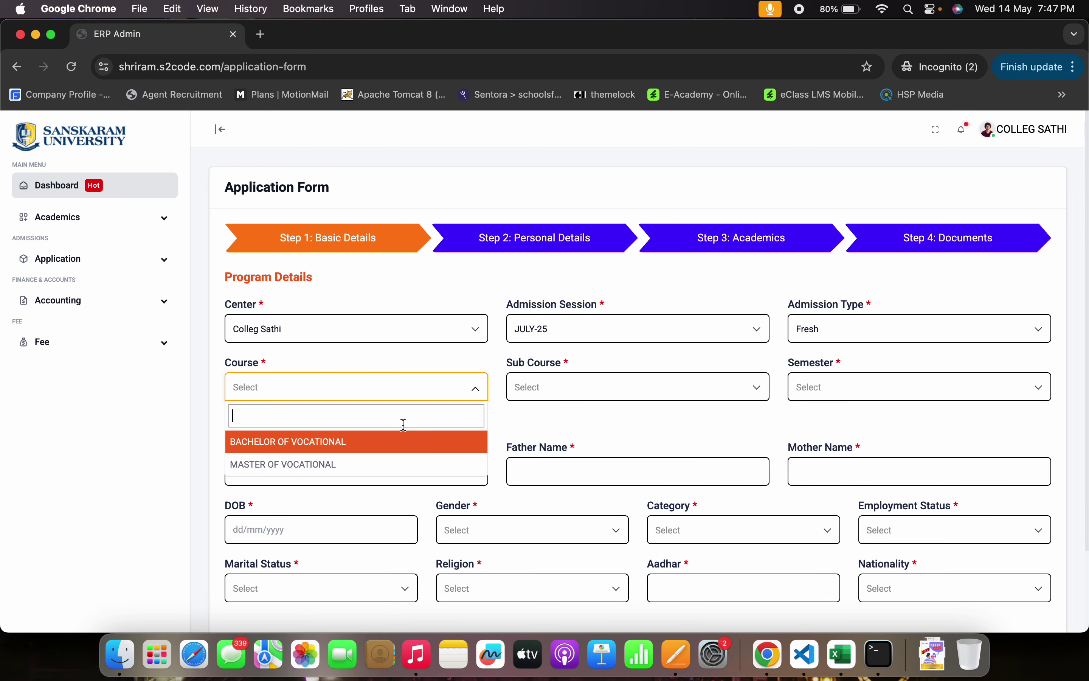
click(383, 450)
click(582, 392)
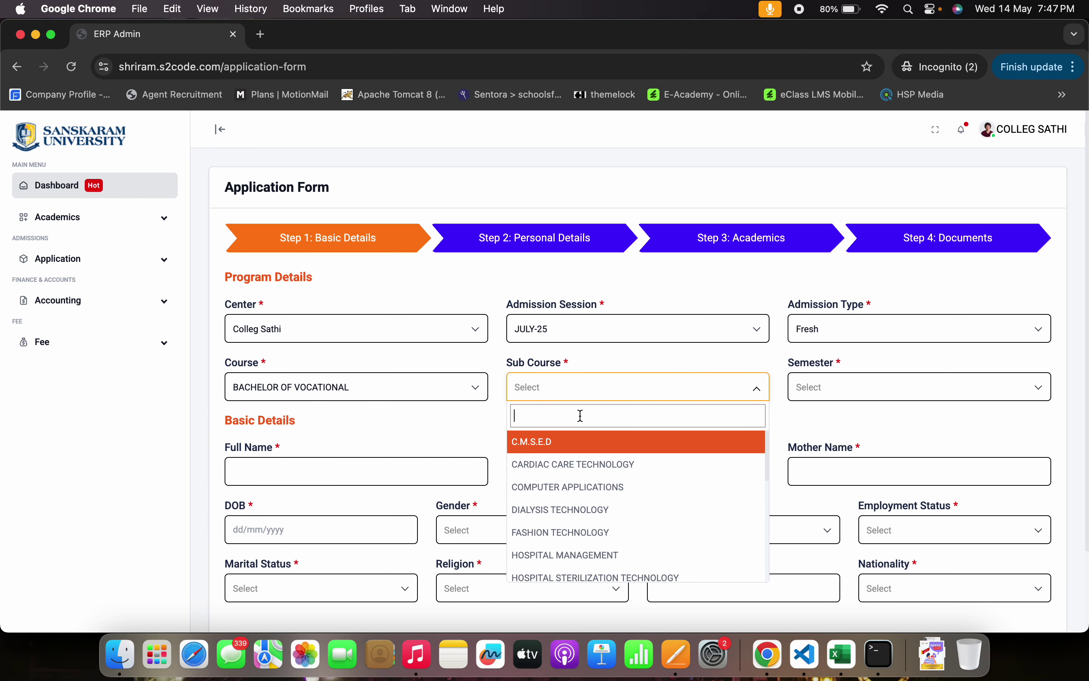
click(599, 450)
click(838, 398)
click(842, 446)
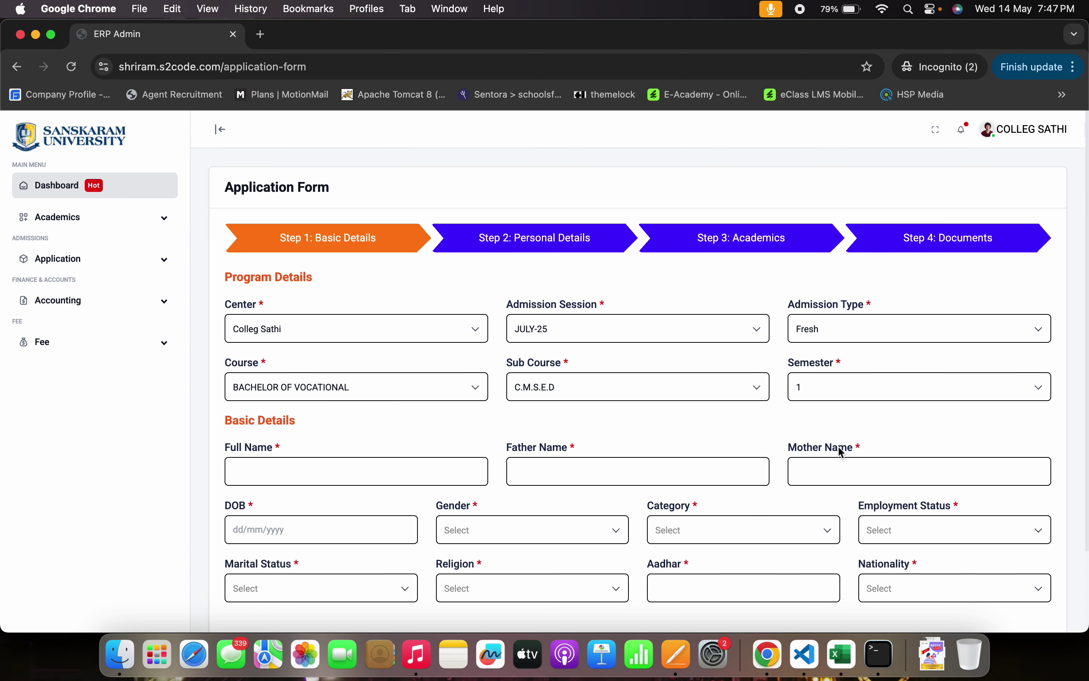
Step: Enter full name 'Test Student', father and mother names 'NA', and date of birth 05-05-2025
scroll(495, 435, down, 3)
click(327, 374)
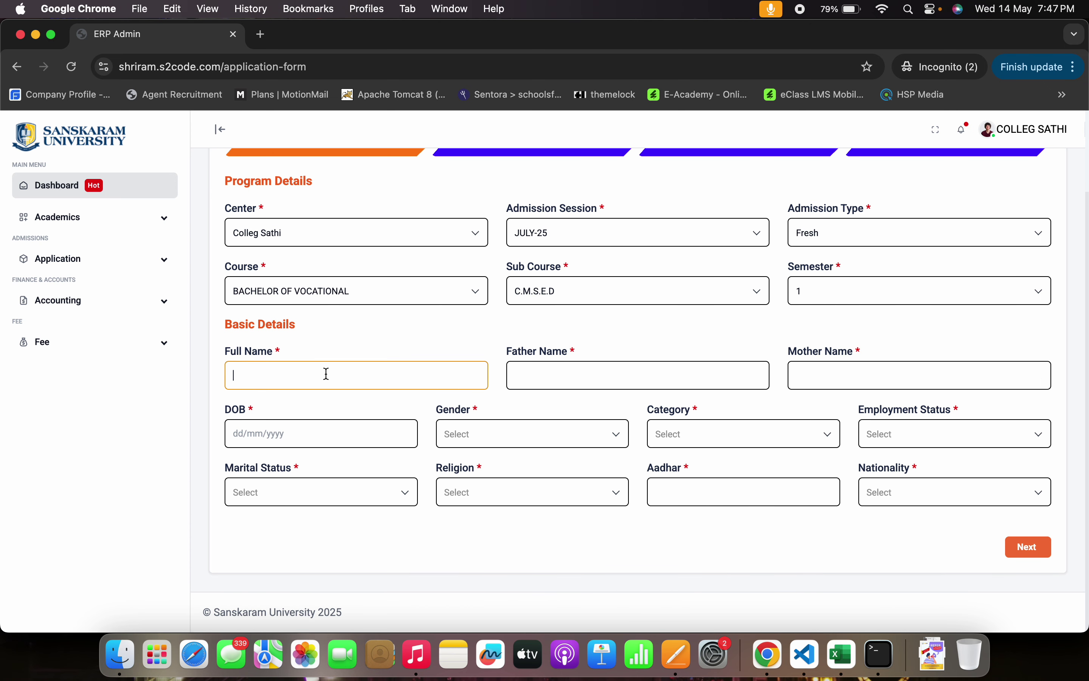
text(Test Student)
key(Tab)
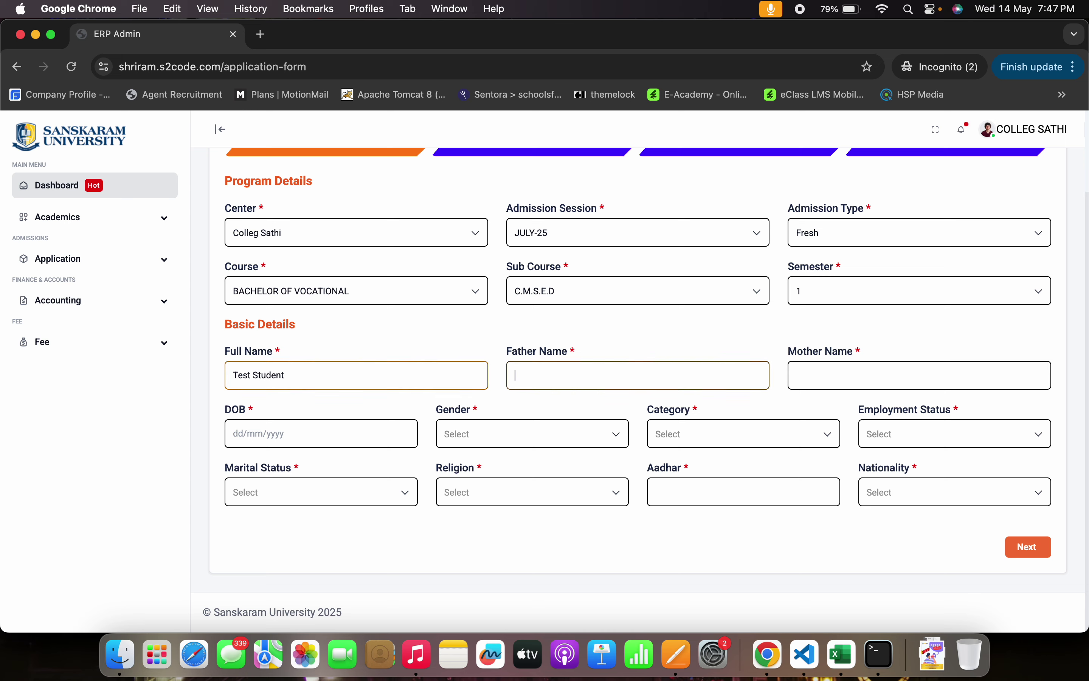
text(NA)
key(Tab)
text(NA)
key(Tab)
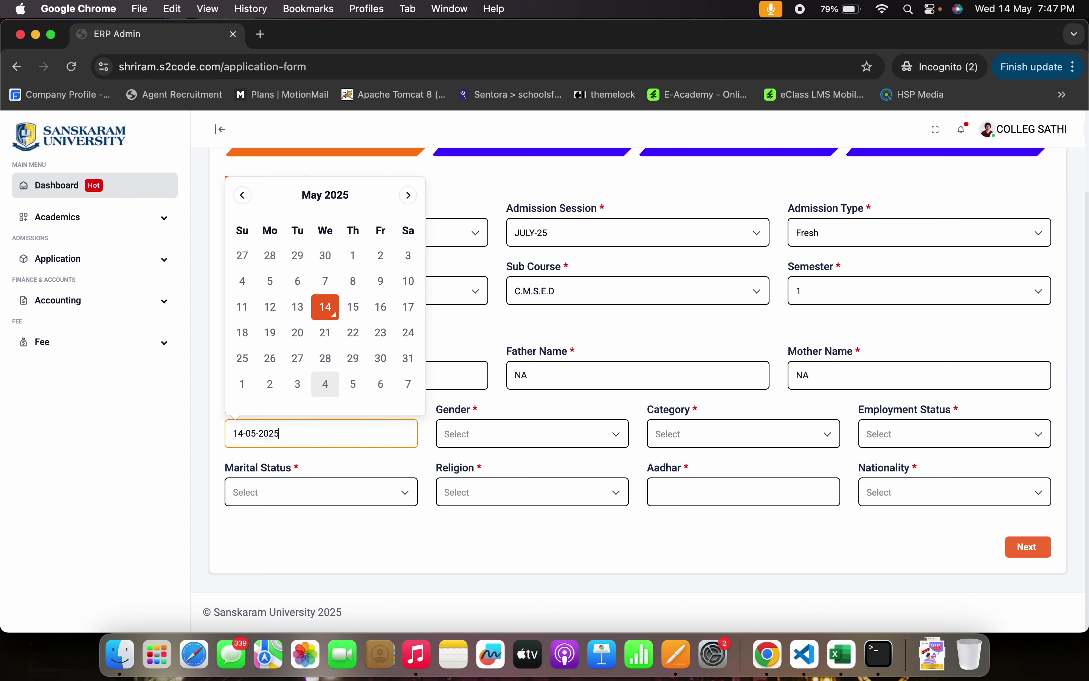
click(276, 291)
Step: Set gender Male, category General, employment Employed, marital status Married and religion Hindu
click(479, 447)
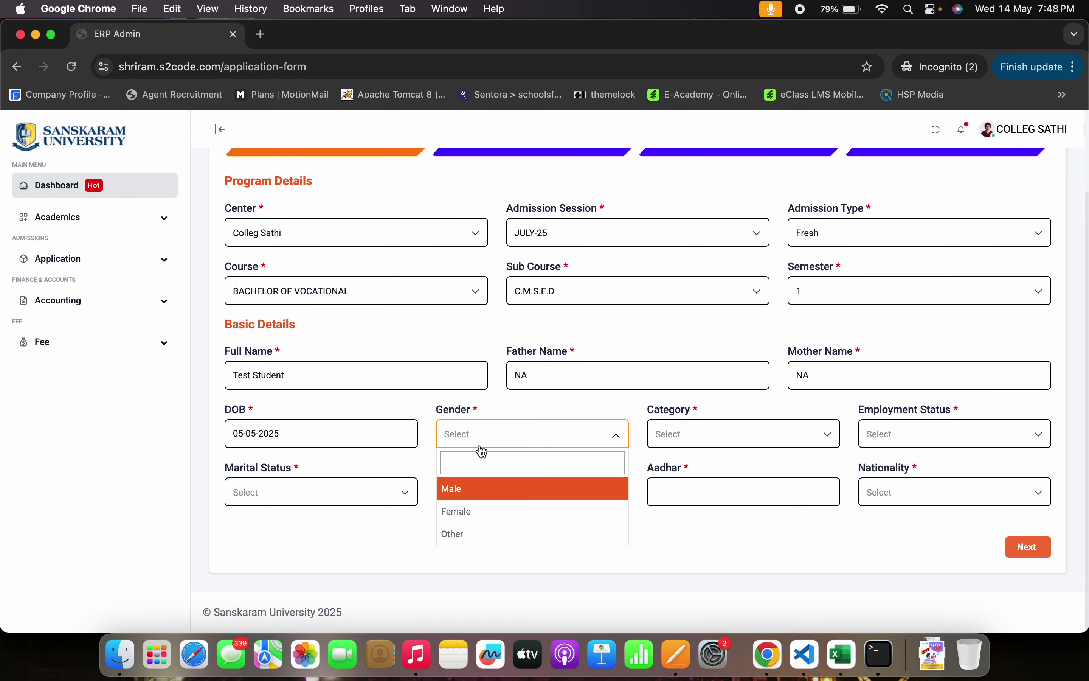
click(483, 496)
click(686, 446)
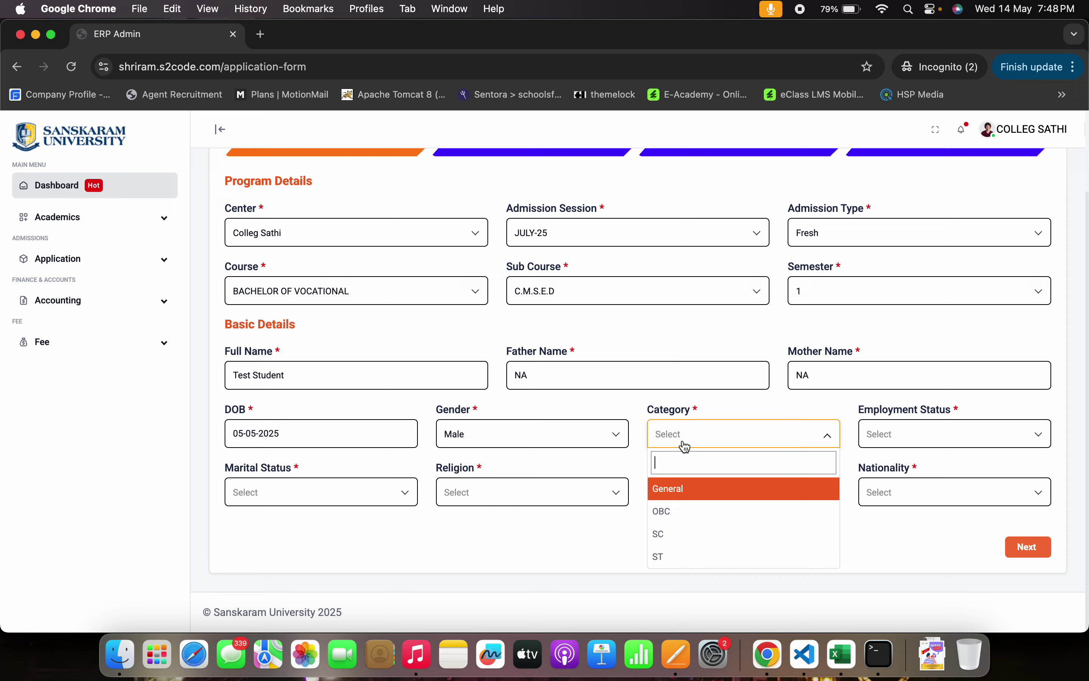
click(702, 495)
click(889, 446)
click(901, 487)
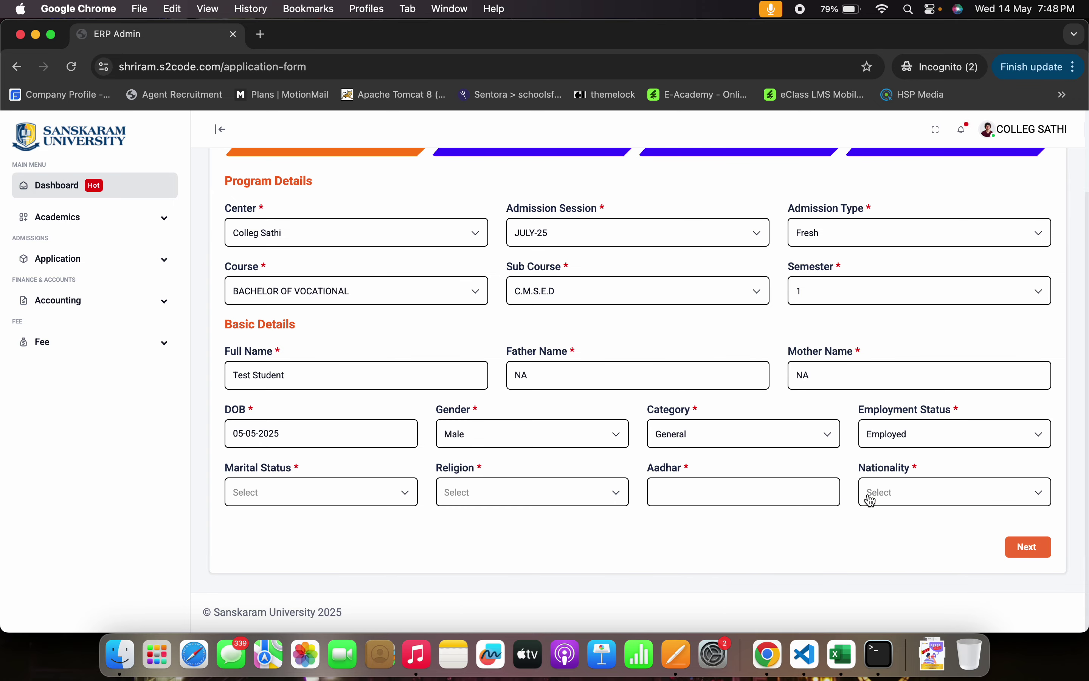
click(372, 502)
click(357, 548)
click(492, 495)
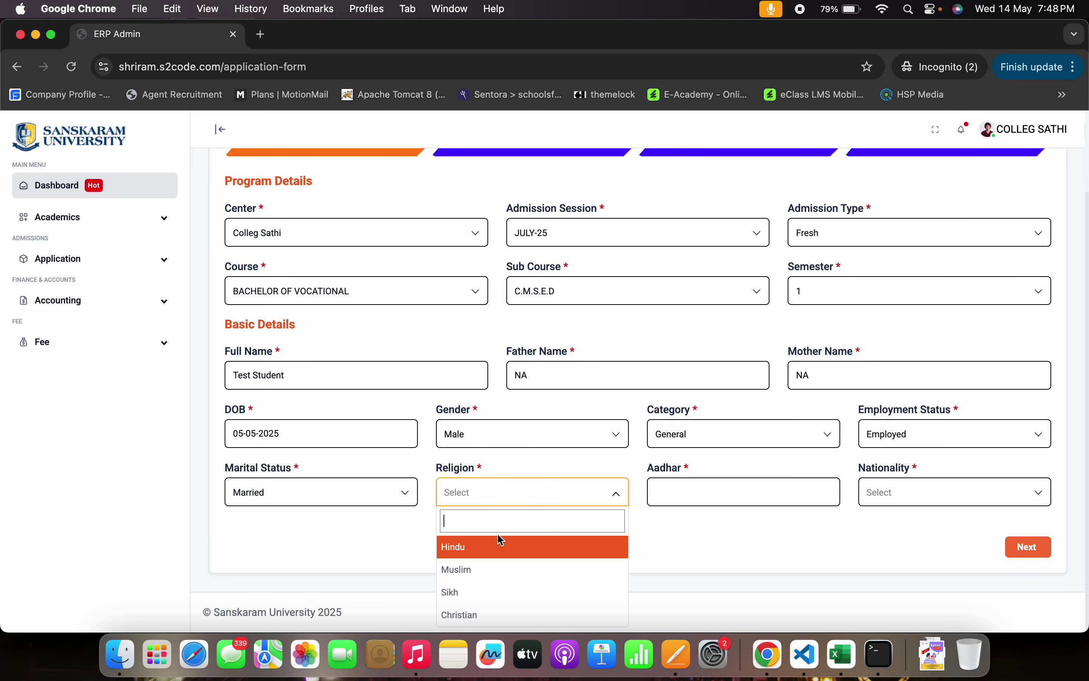
click(499, 547)
Step: Enter the student's Aadhar number, set nationality to Indian, and save Step 1
click(674, 501)
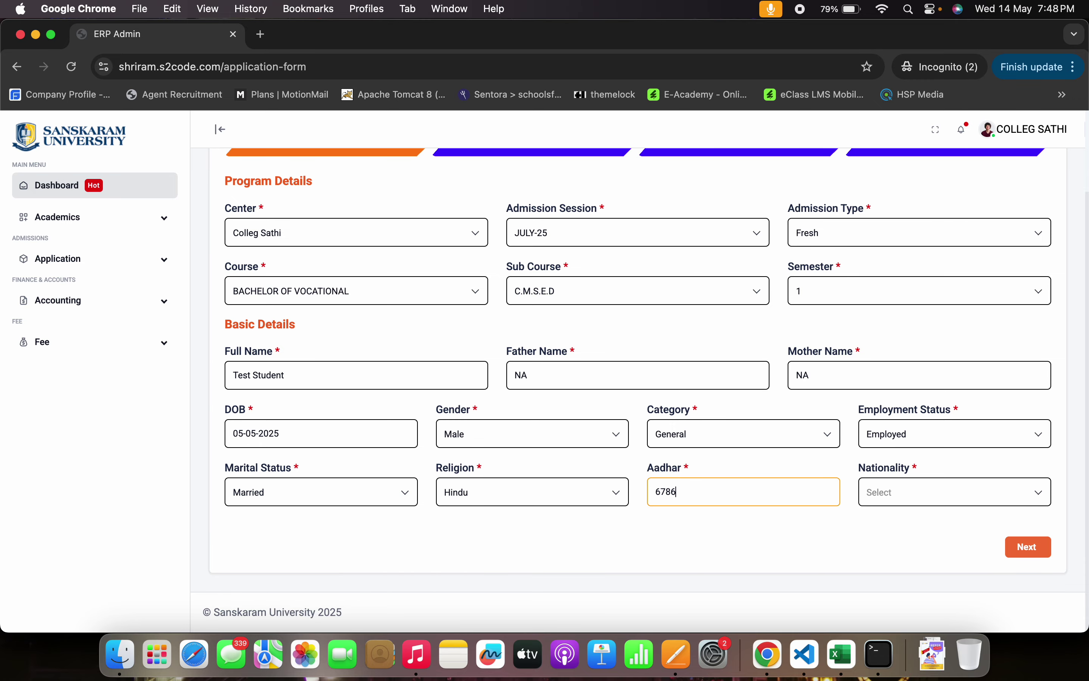
click(887, 495)
click(885, 553)
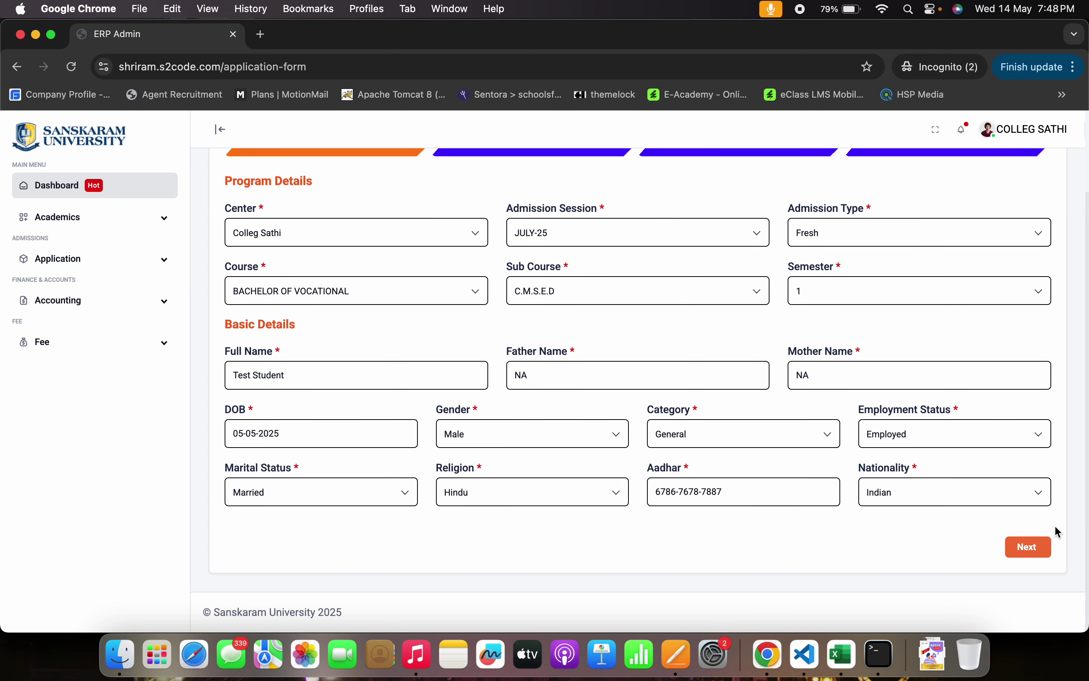
click(1030, 553)
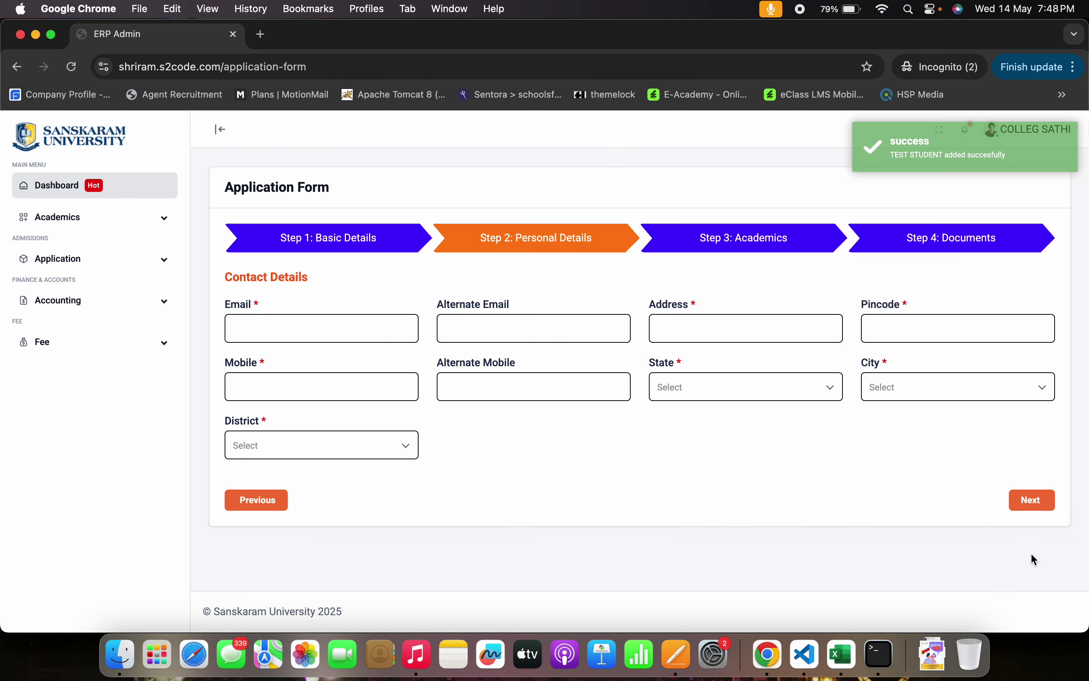
Step: Enter the student's email, address, pincode and mobile number
click(299, 333)
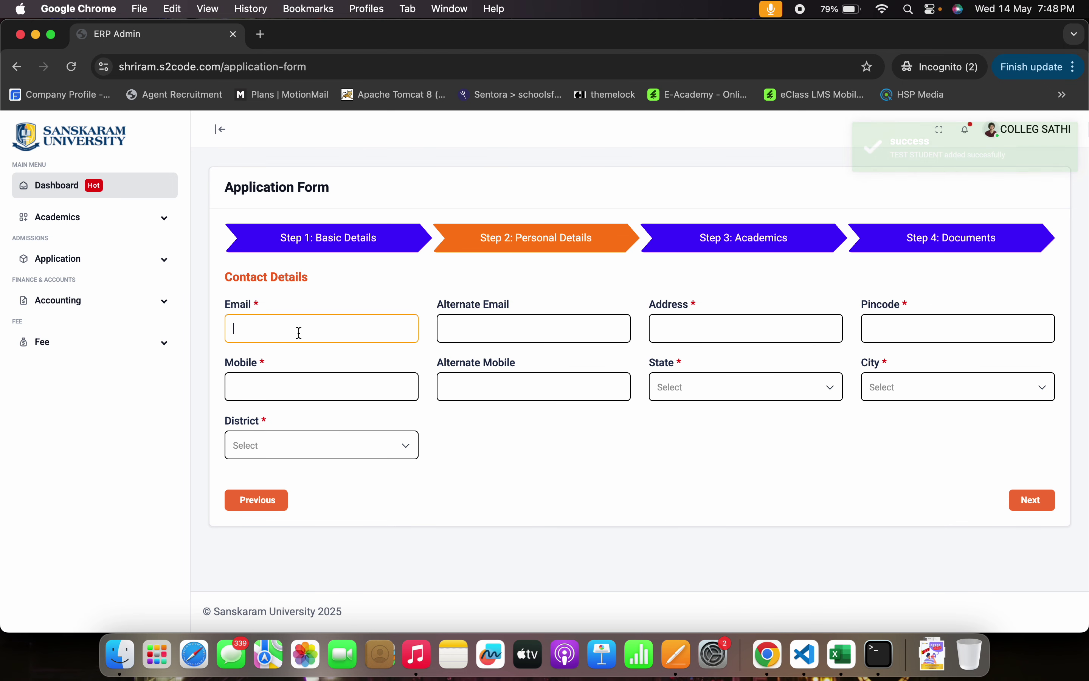
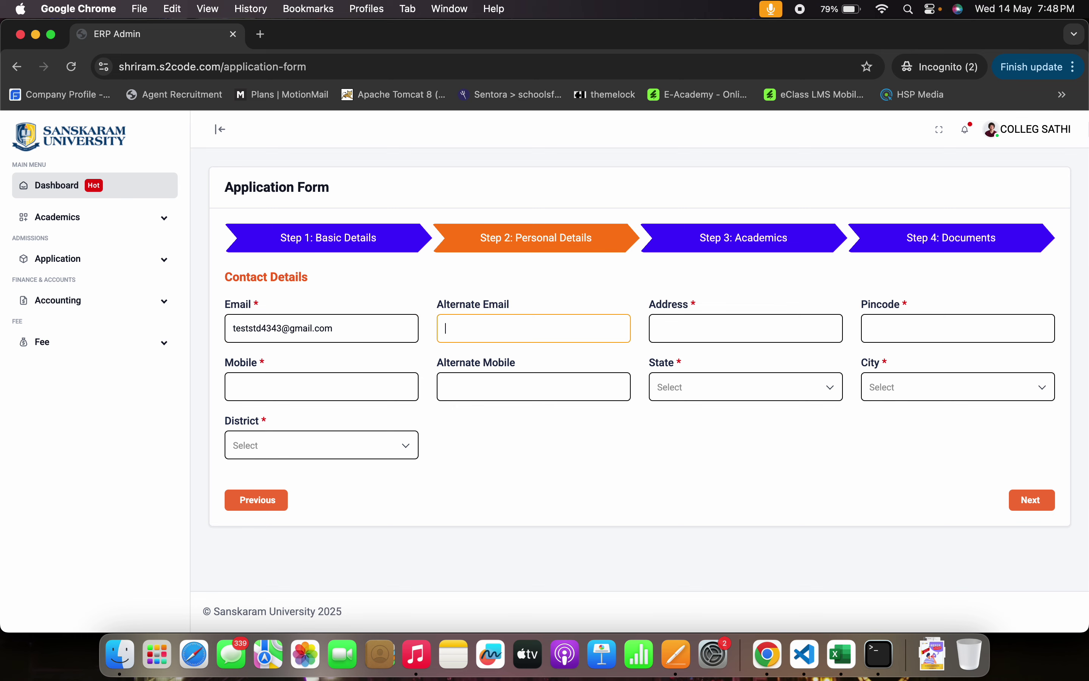
key(Tab)
text(NOida)
key(Tab)
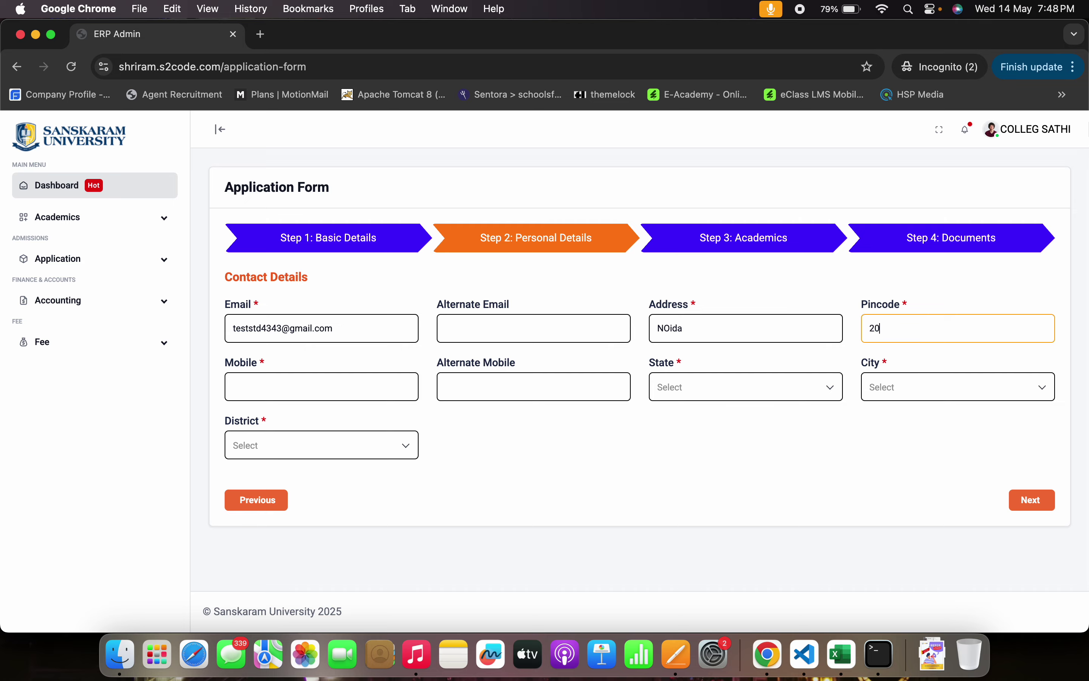
text(201301)
key(Tab)
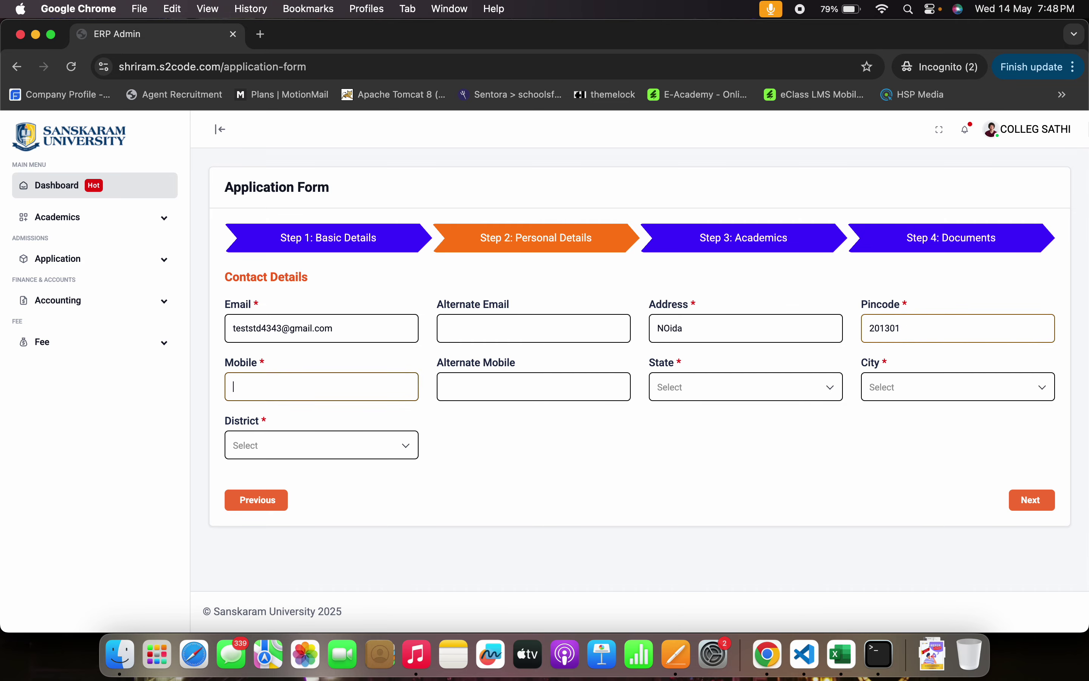
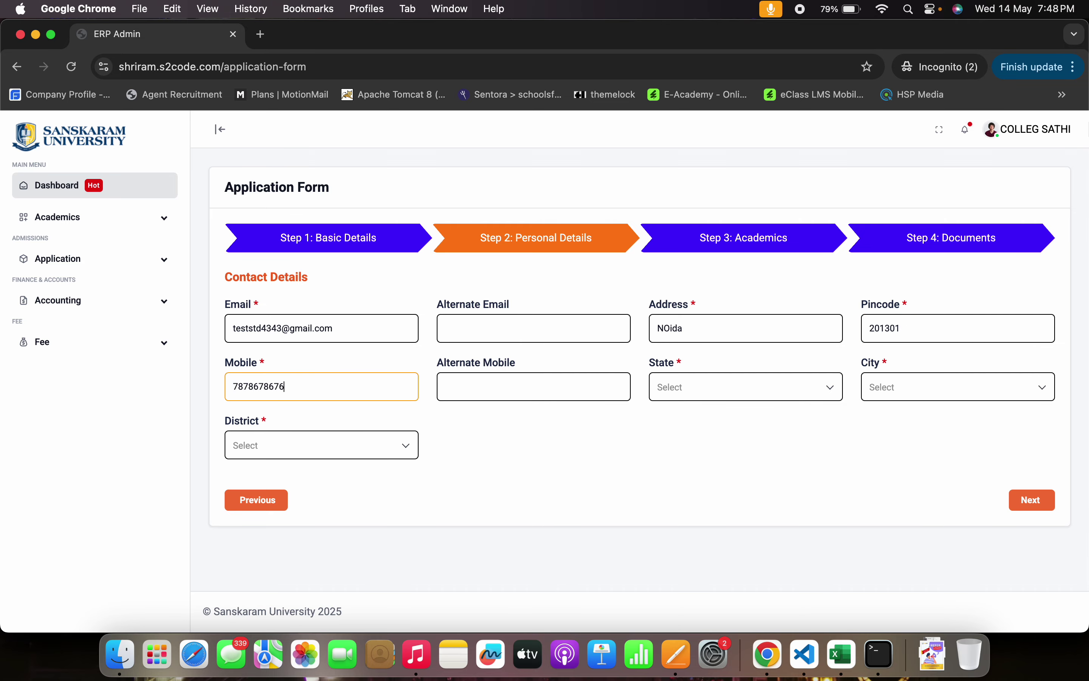
Step: Set state Uttar Pradesh, city Noida and district Noida, then save the contact details
click(728, 380)
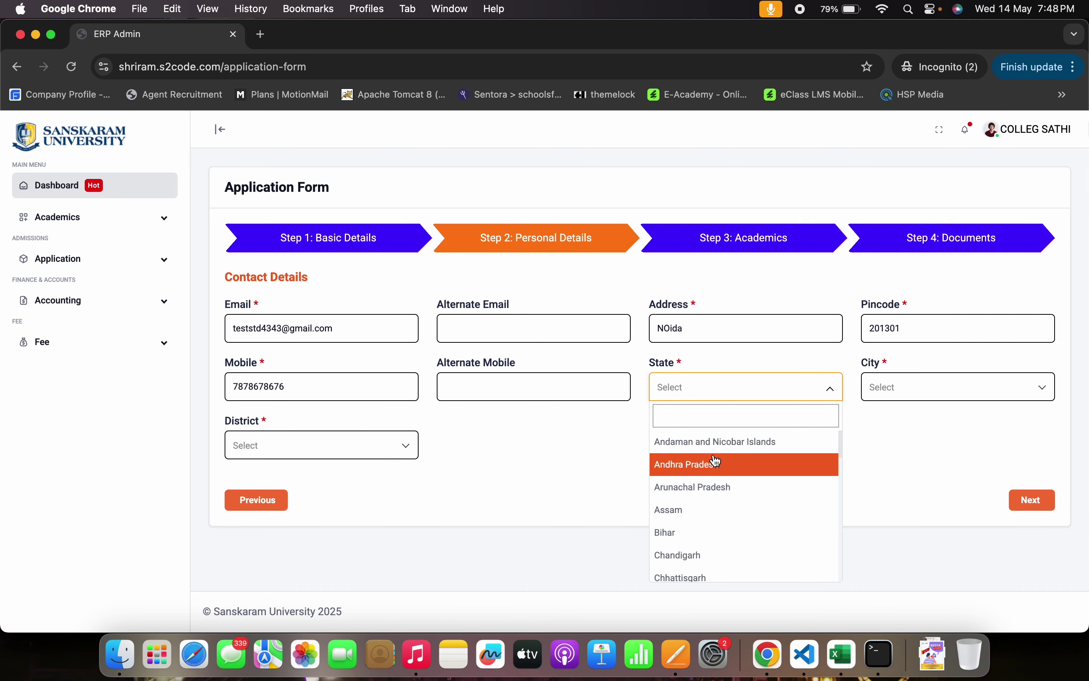
text(utt)
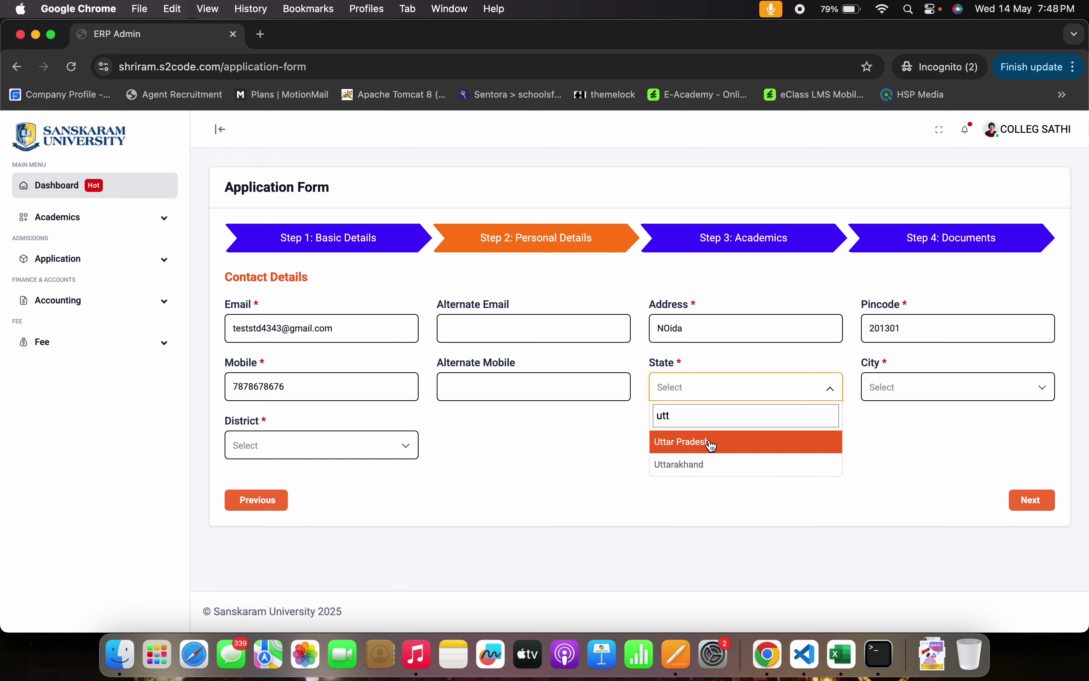
click(709, 442)
click(884, 393)
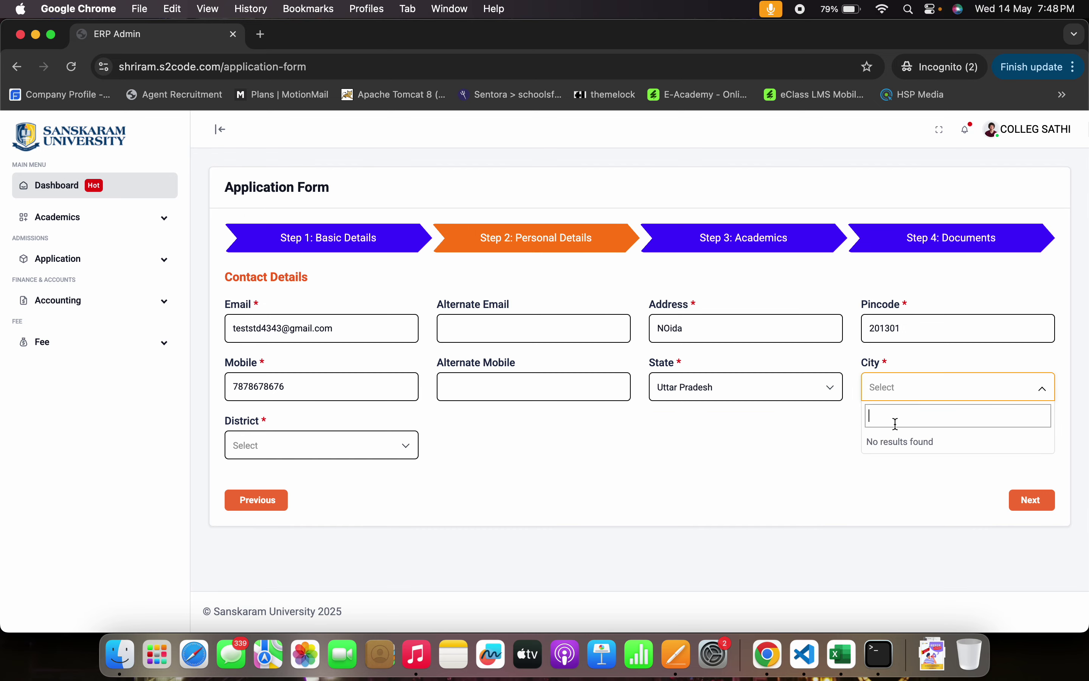
click(820, 427)
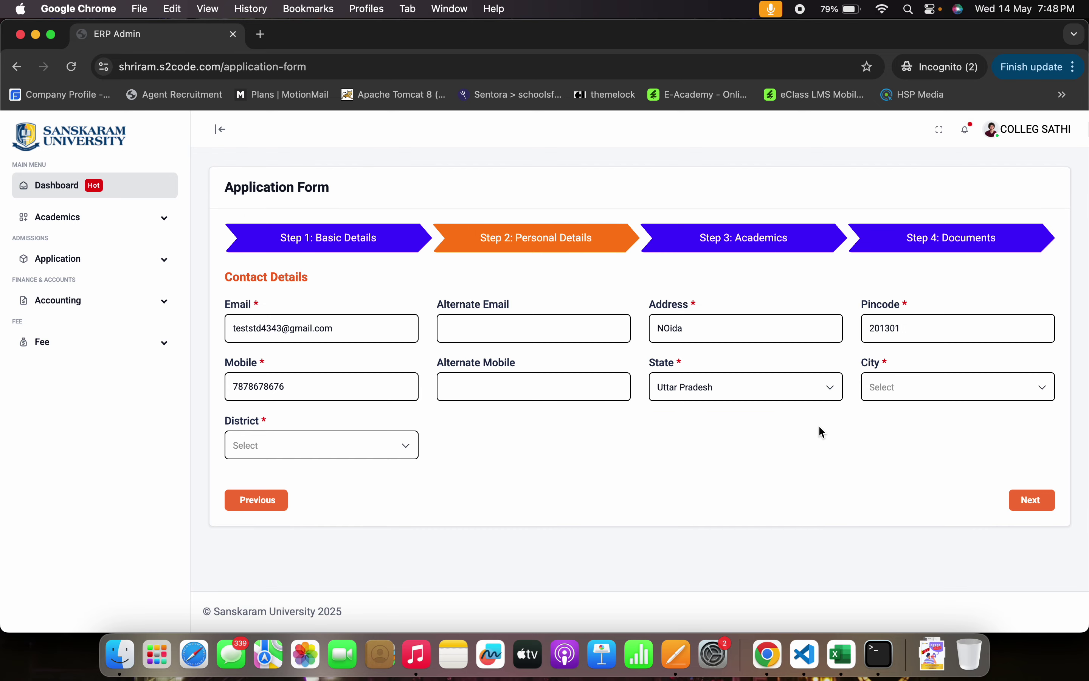
click(890, 403)
text(noid)
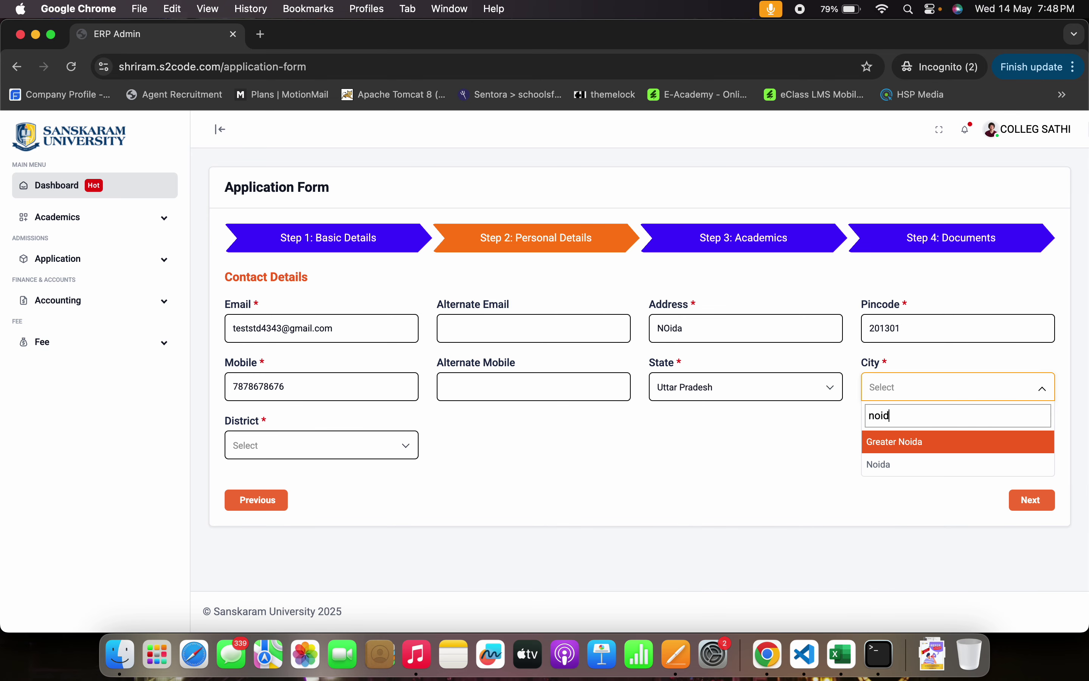
click(907, 472)
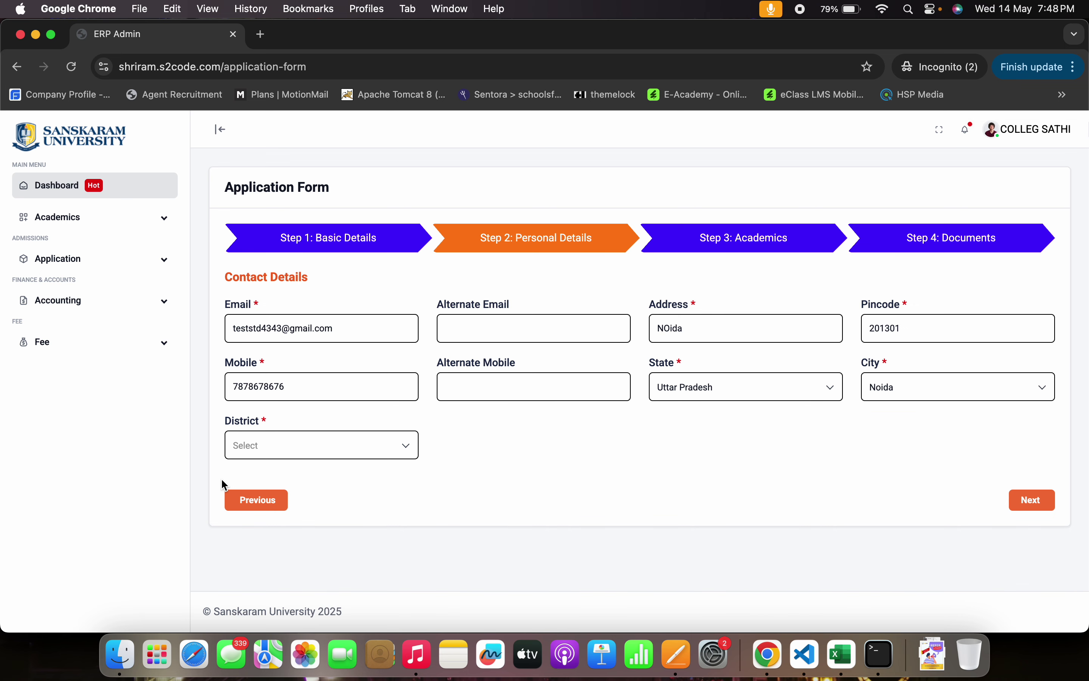
click(270, 448)
text(noi)
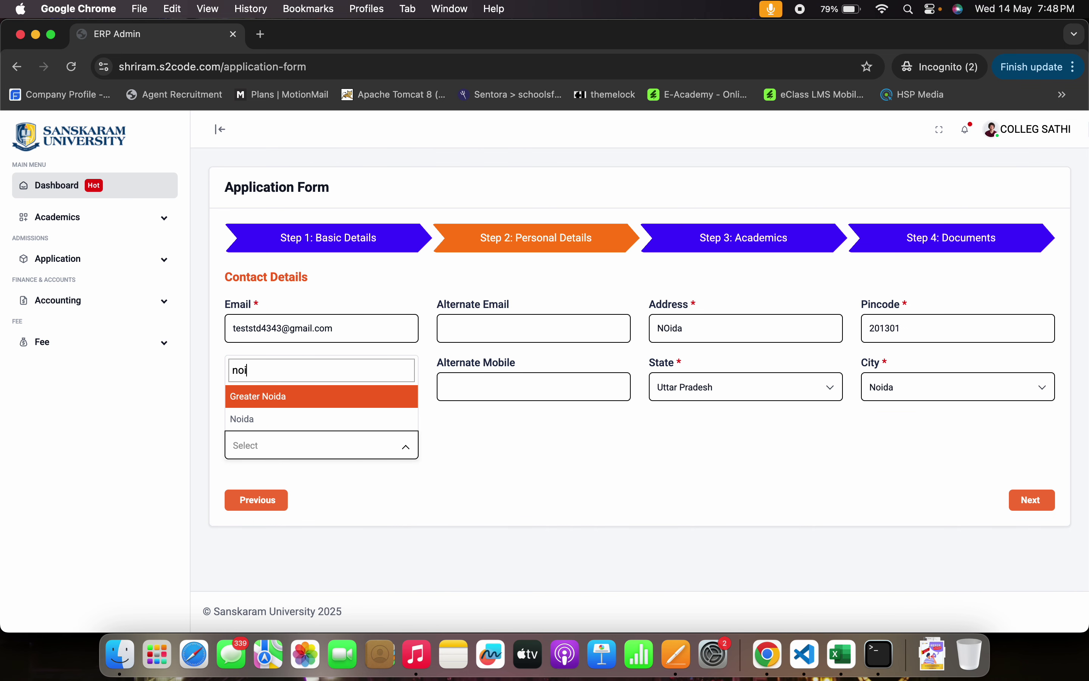
click(279, 423)
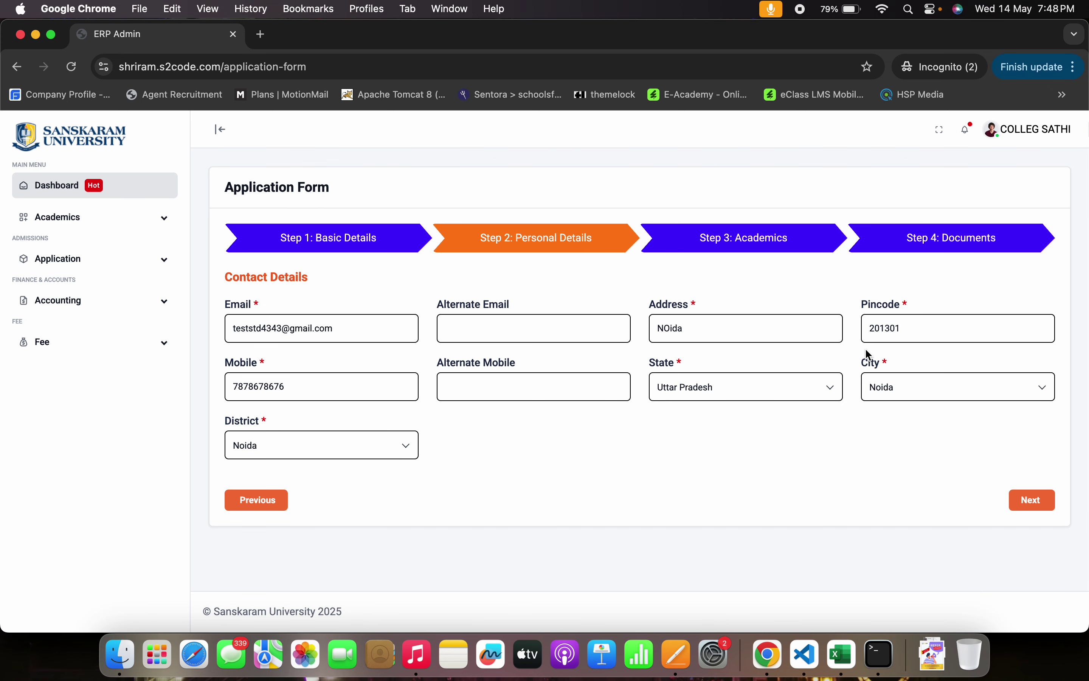
click(1027, 502)
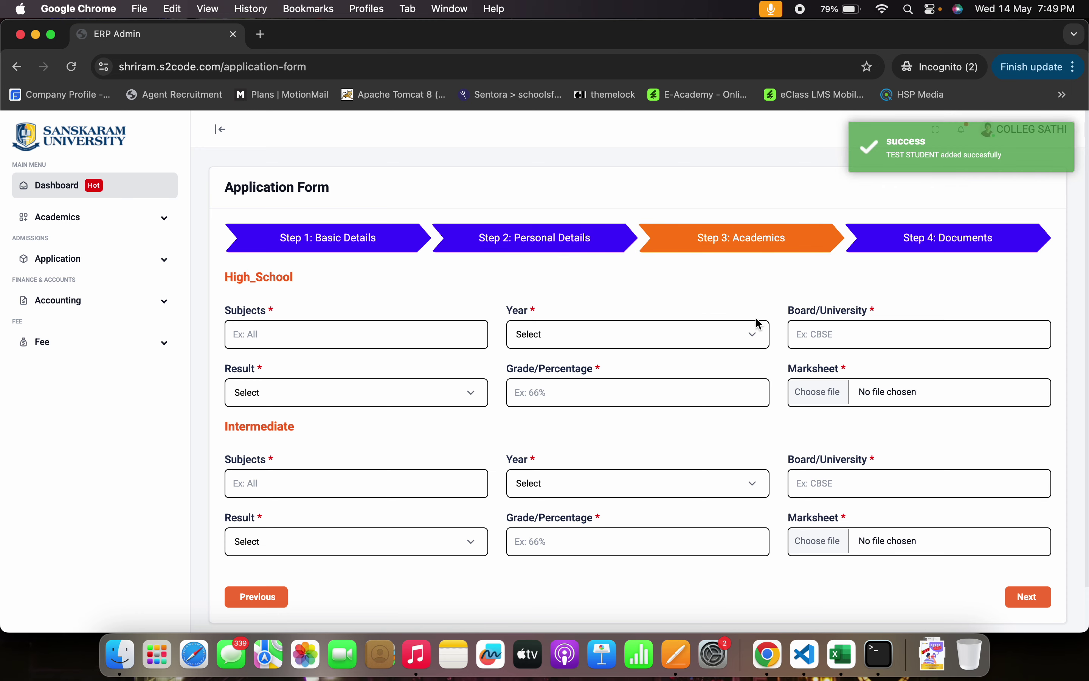
Step: Fill High School subjects as All Subject, year 2014 and board UPB
click(328, 336)
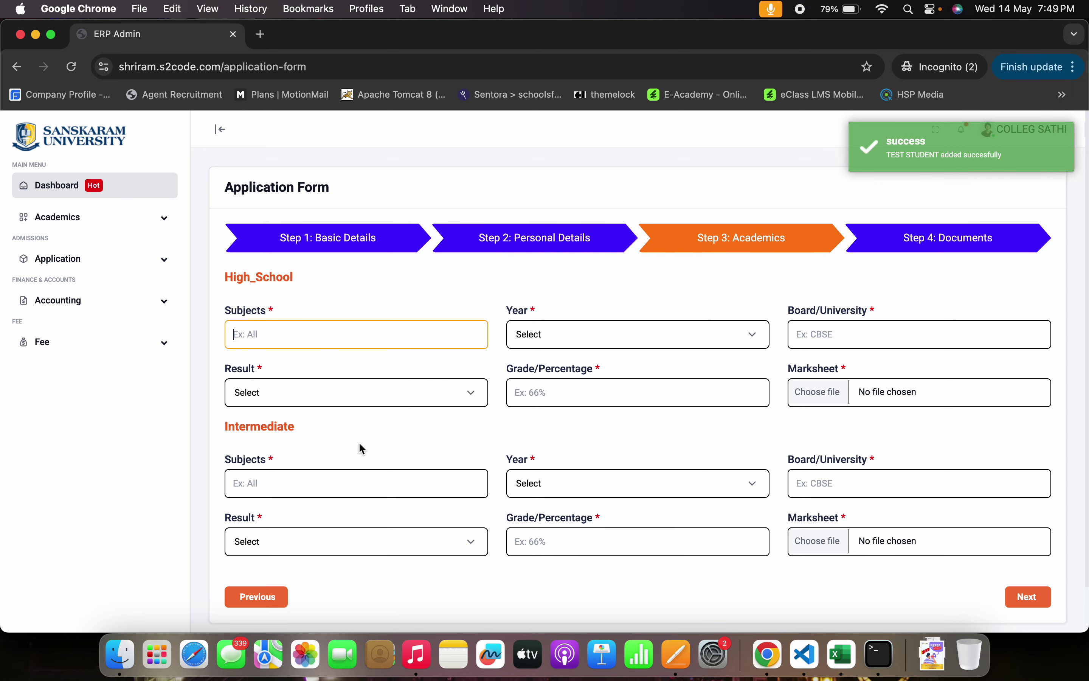
scroll(359, 441, down, 2)
scroll(359, 442, up, 3)
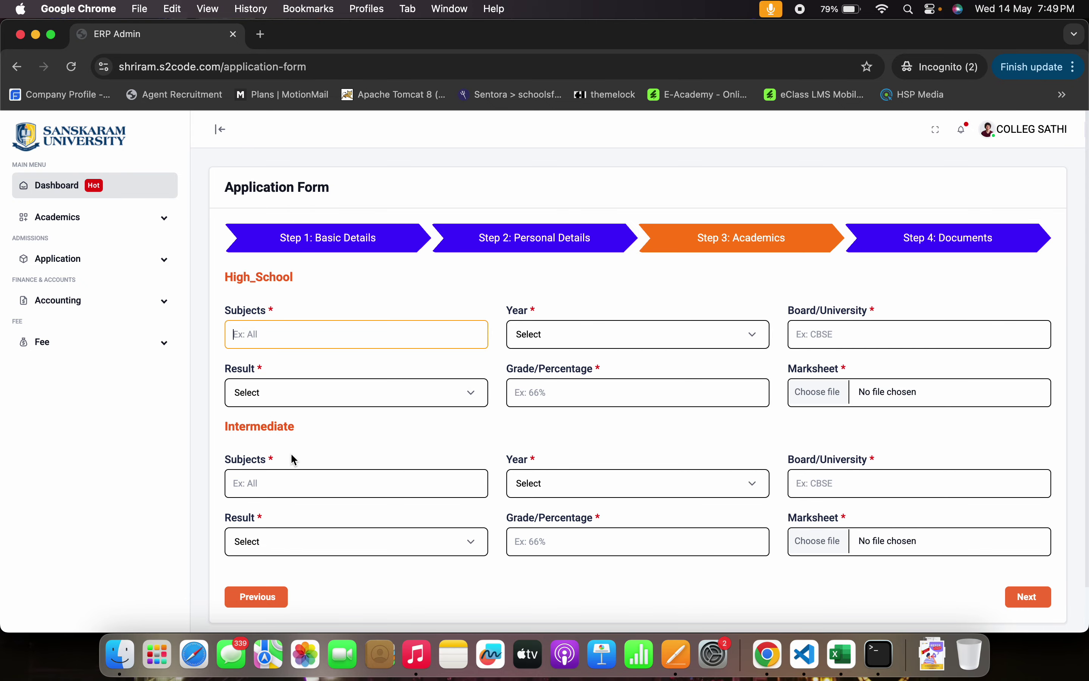
scroll(547, 489, down, 1)
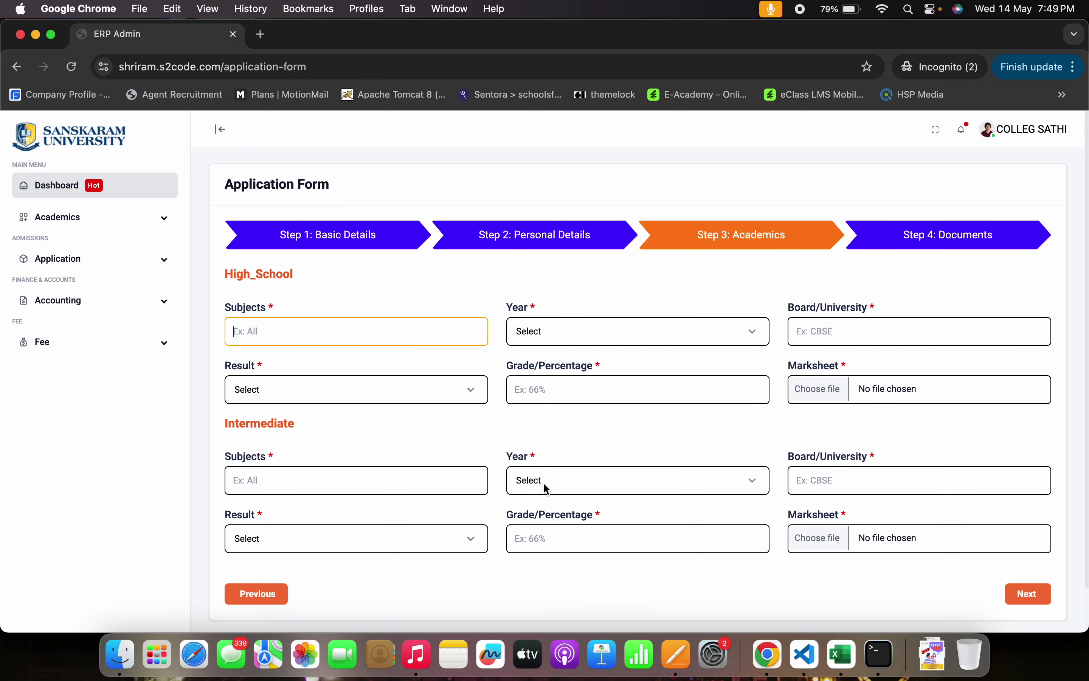
scroll(546, 488, down, 2)
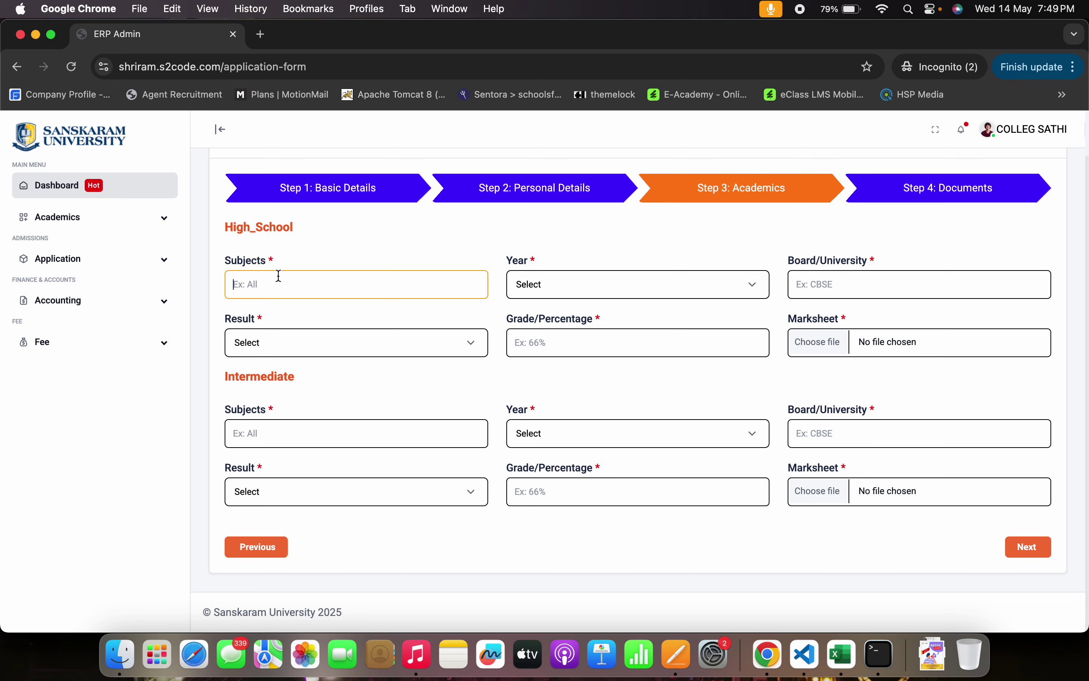
text(Al)
text(l Course)
text(Subject)
key(Tab)
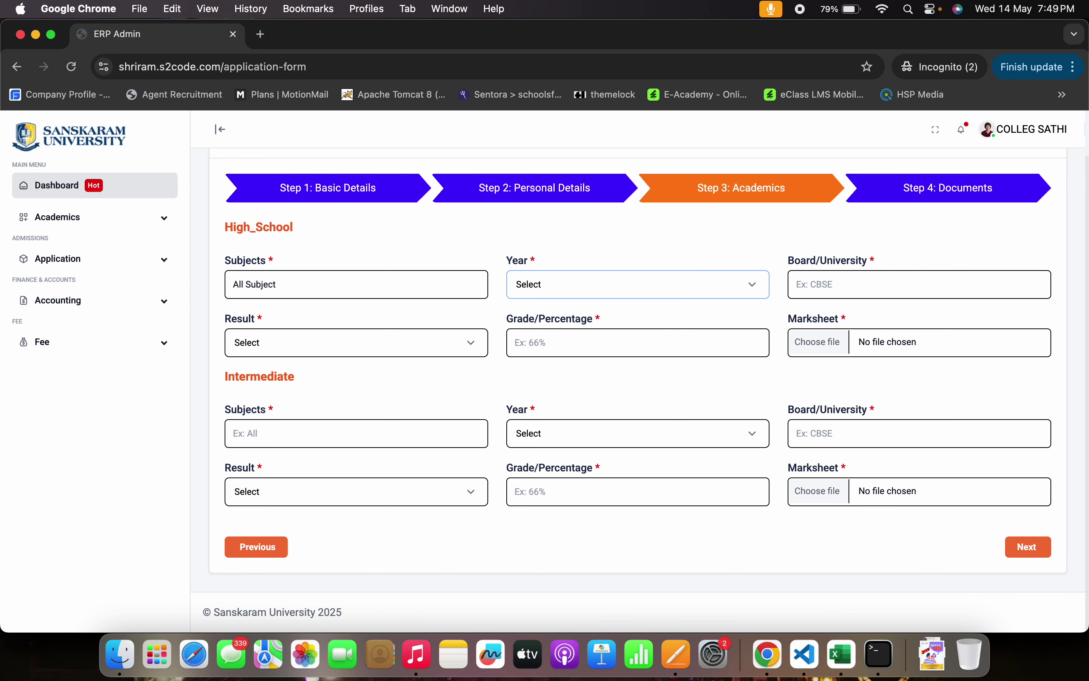
key(2)
key(4)
key(Tab)
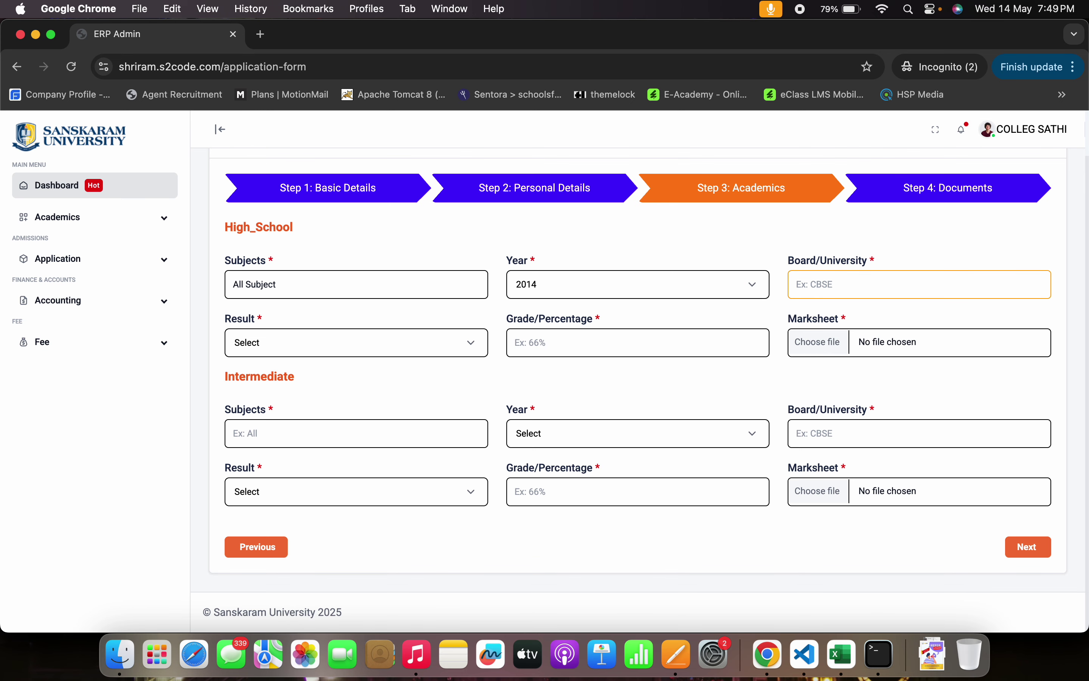
text(UPB)
key(Tab)
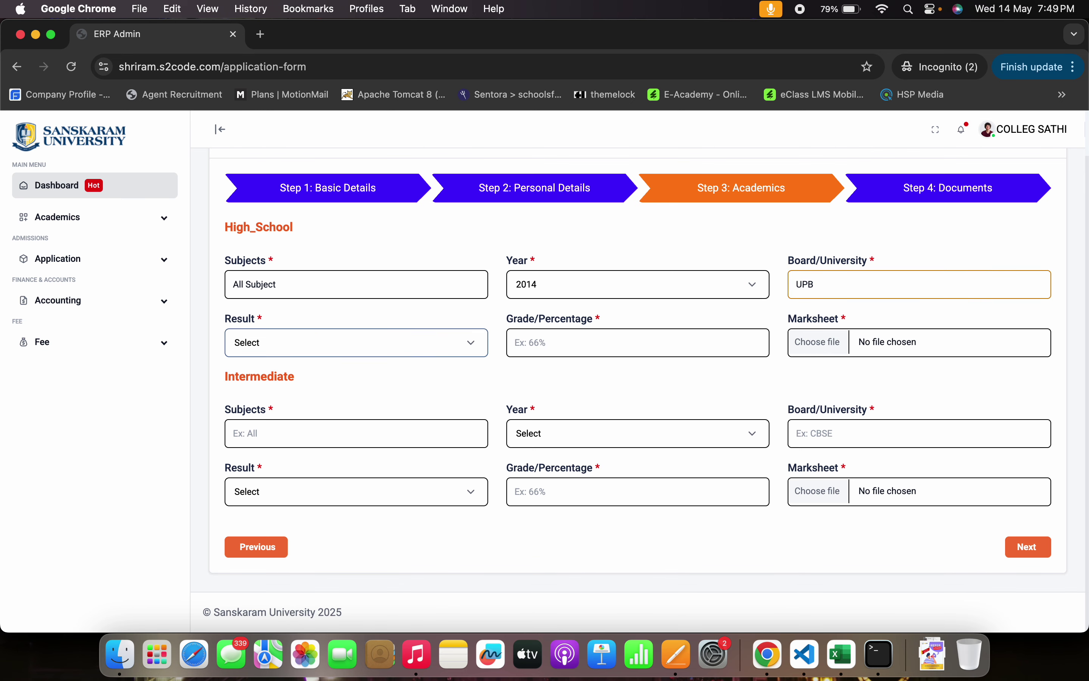
Step: Mark High School result Passed with grade 78 and attach scode-color (6).png as marksheet
key(space)
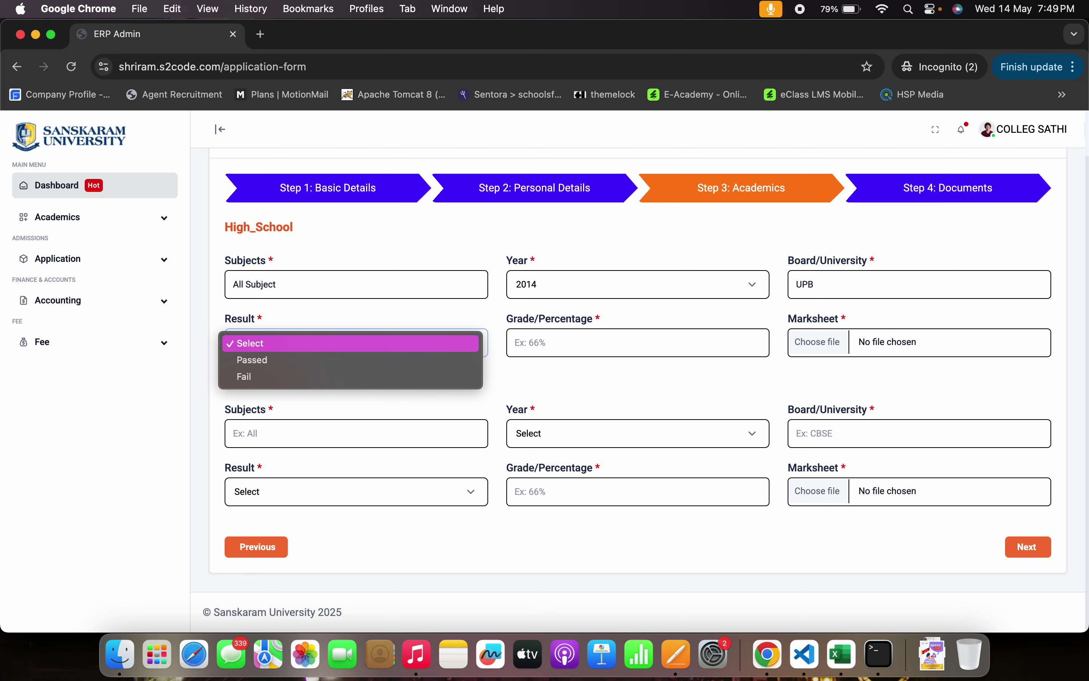
click(267, 360)
click(553, 341)
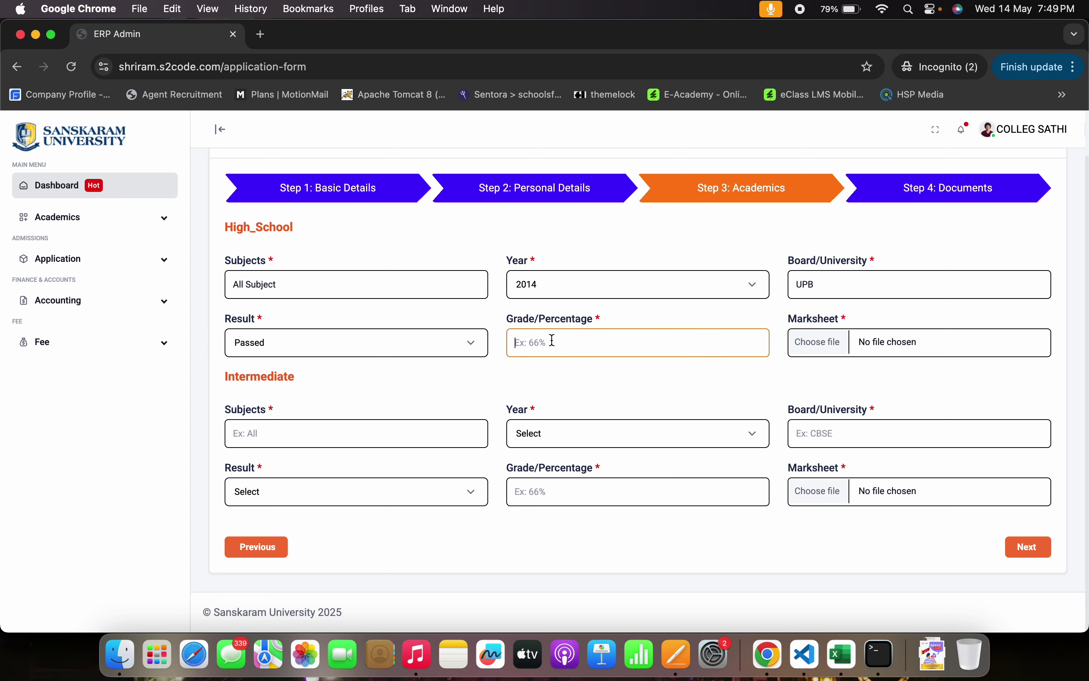
text(78)
key(Tab)
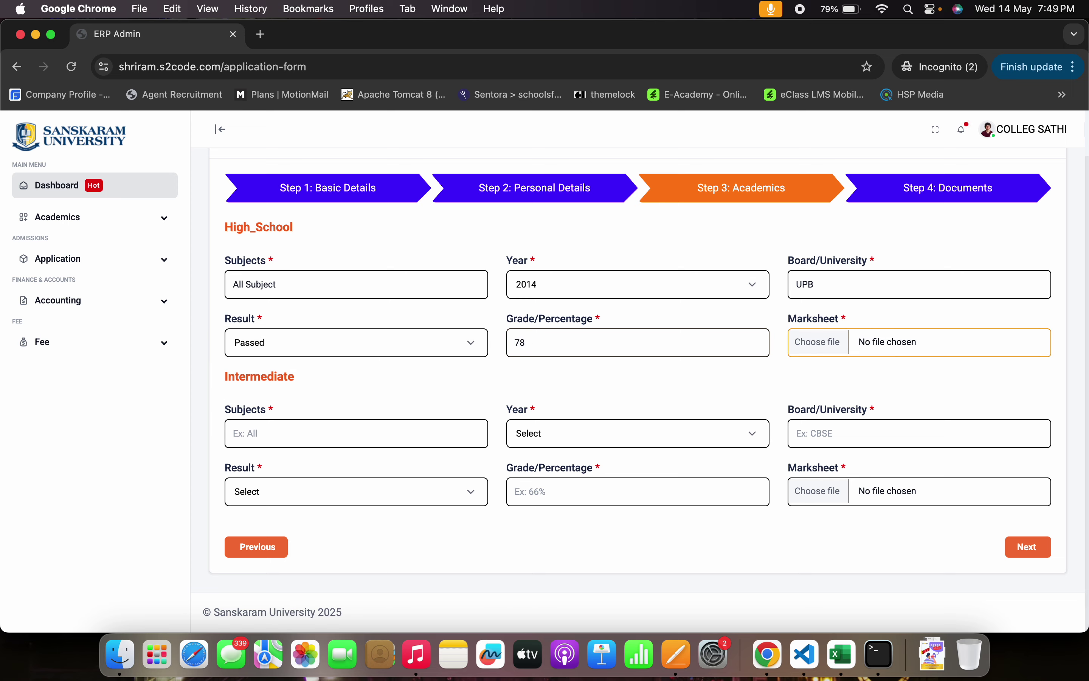
click(814, 343)
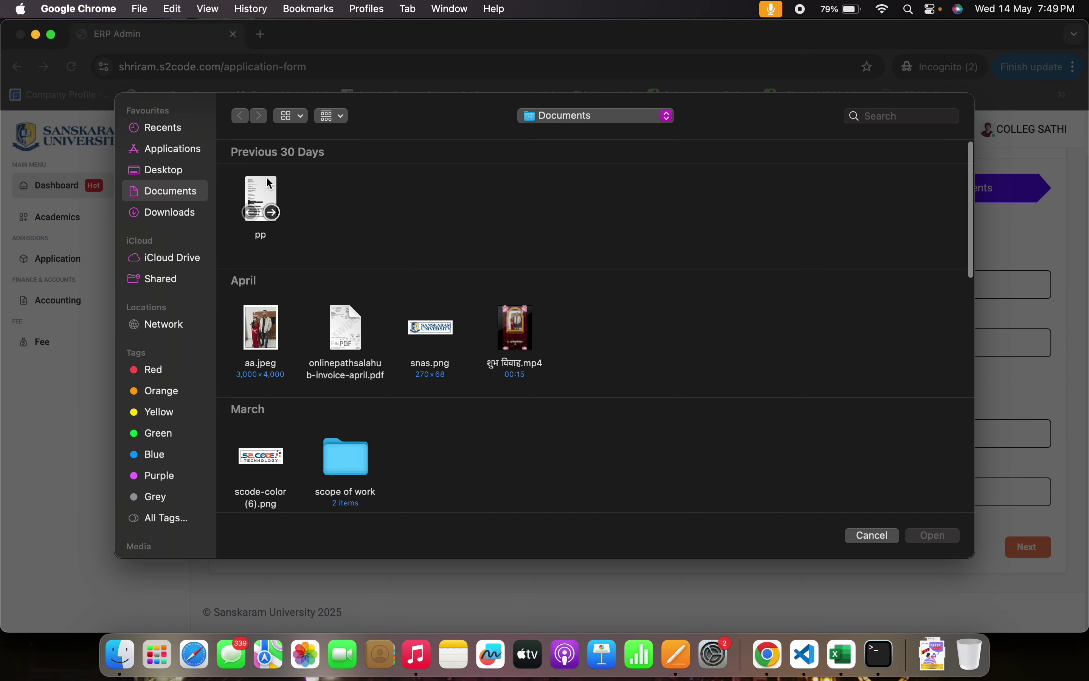
click(269, 211)
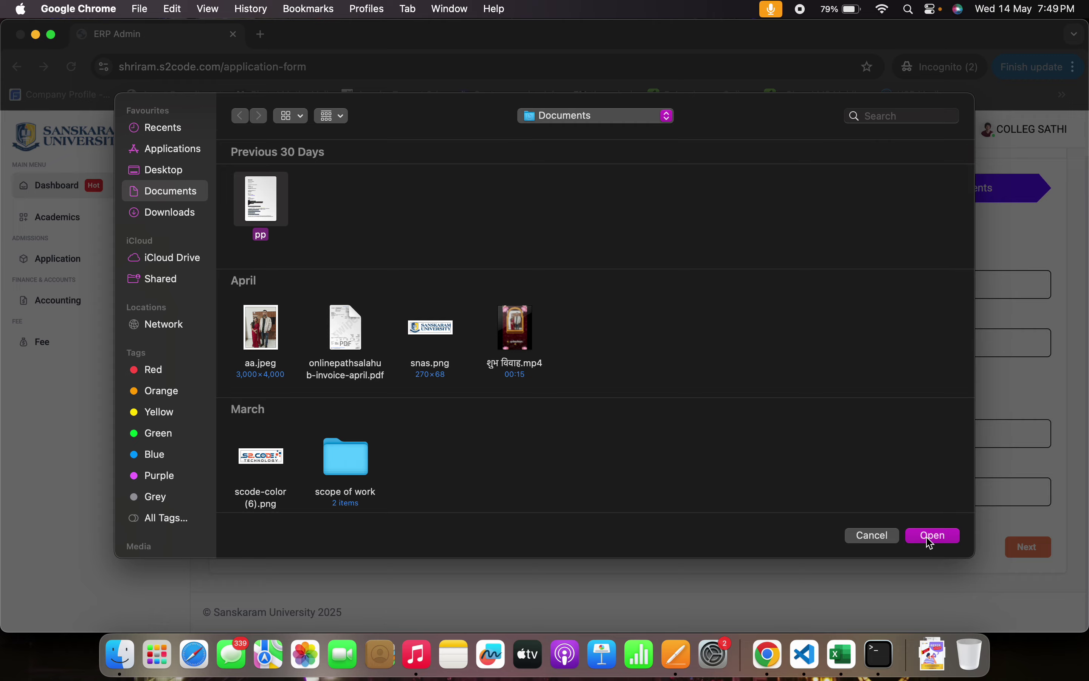
click(258, 468)
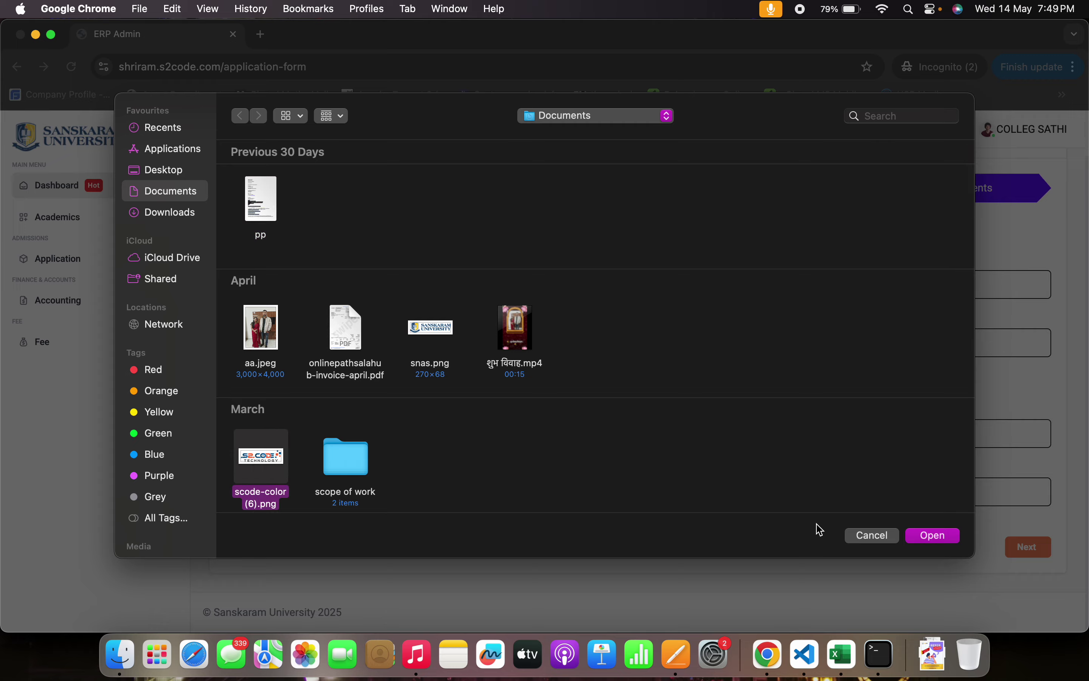
click(947, 538)
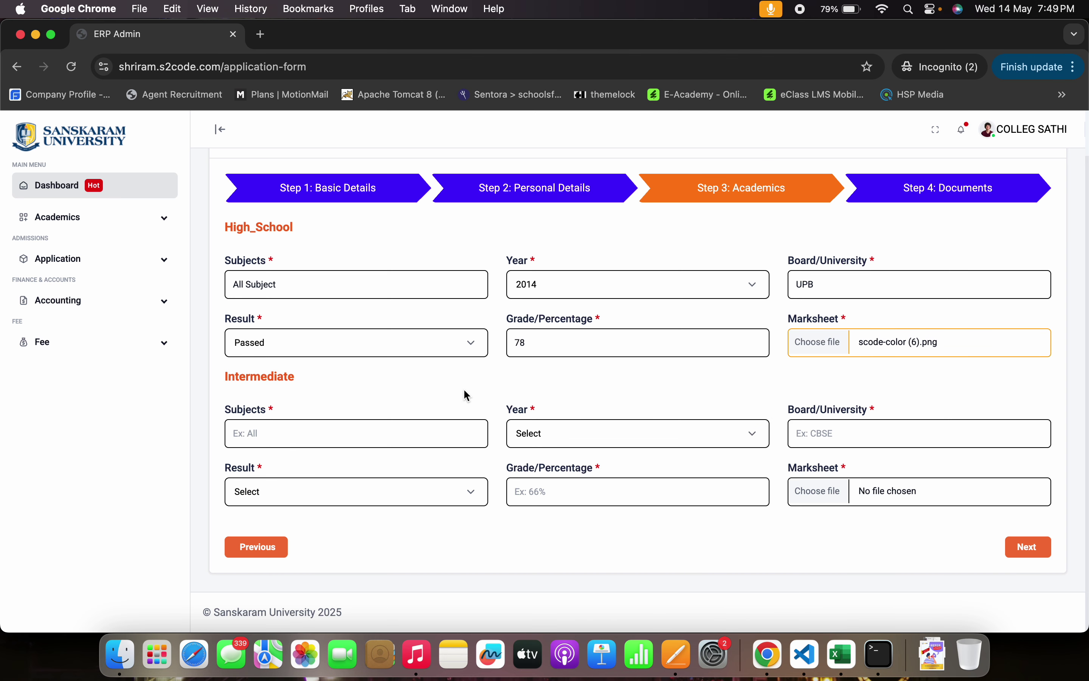
click(287, 440)
Step: Fill Intermediate subjects 'All Course', year 2016 and board UPB
text(A)
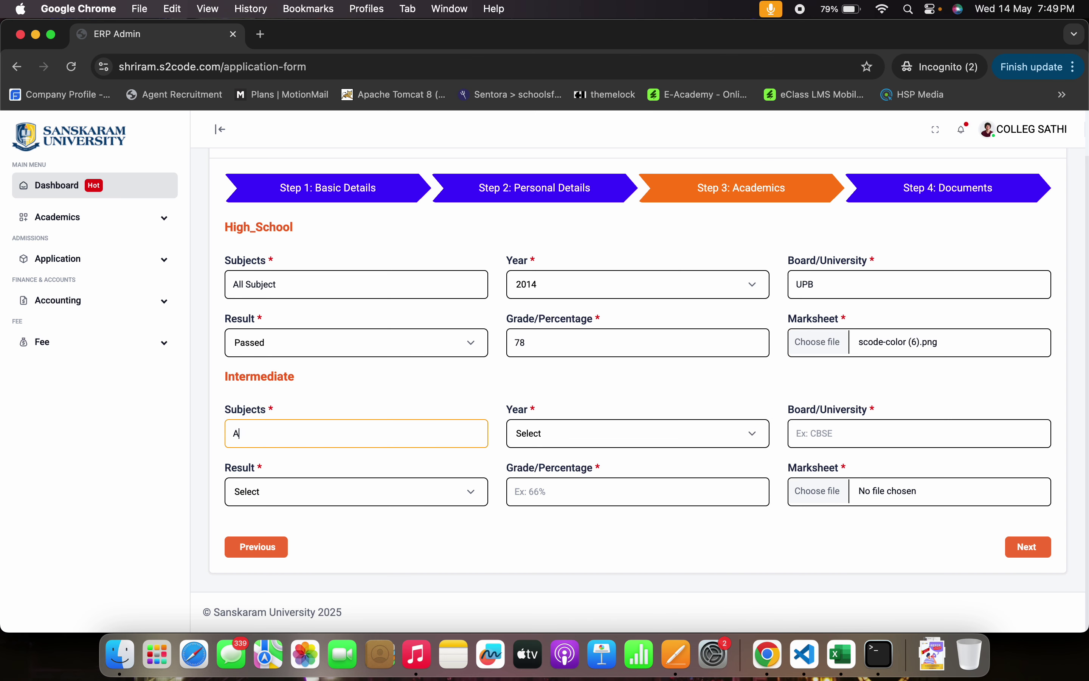
text(ll Course)
key(Tab)
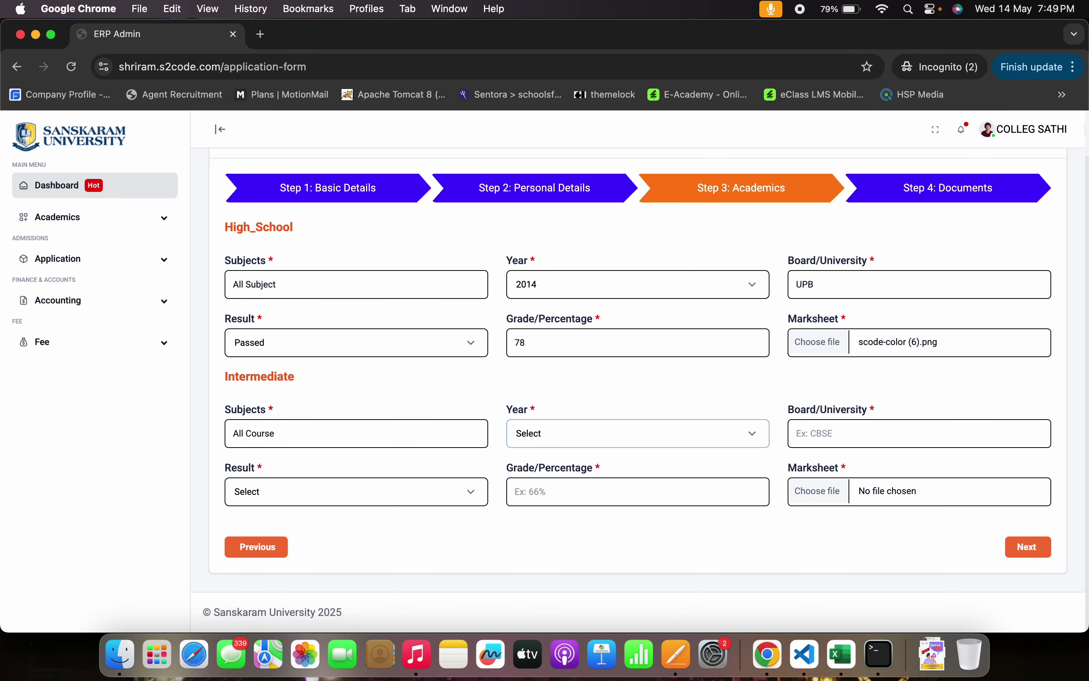
key(space)
key(Down)
key(Down)
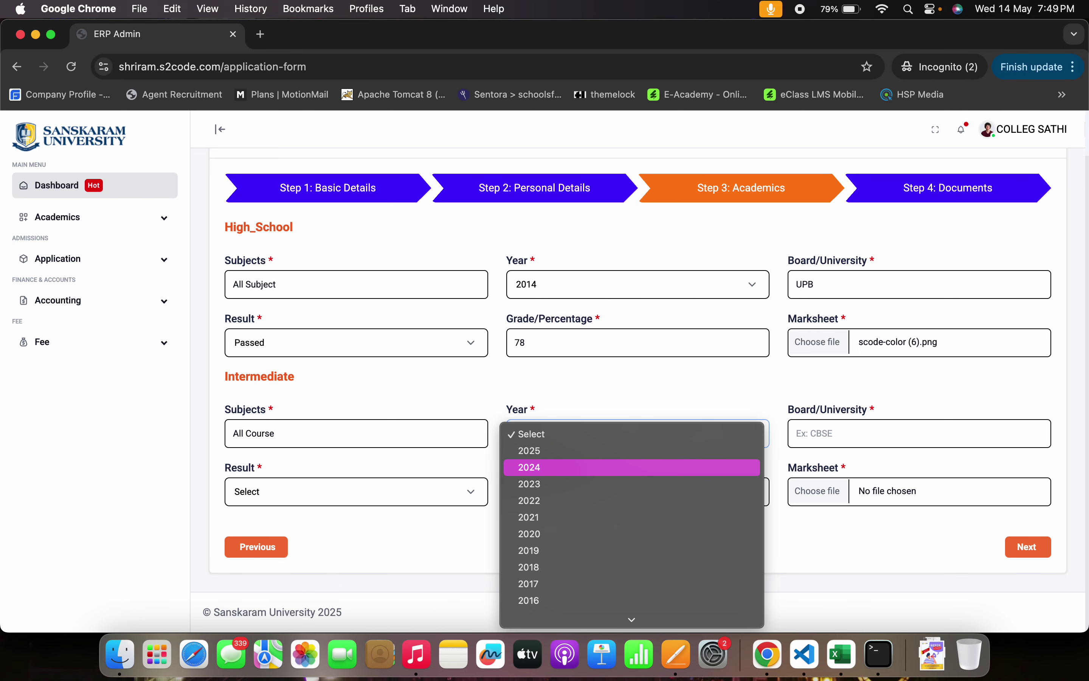
key(Up)
key(Down)
key(Down)
key(Down)
key(Down)
key(Down)
key(Down)
key(Down)
key(Down)
key(Down)
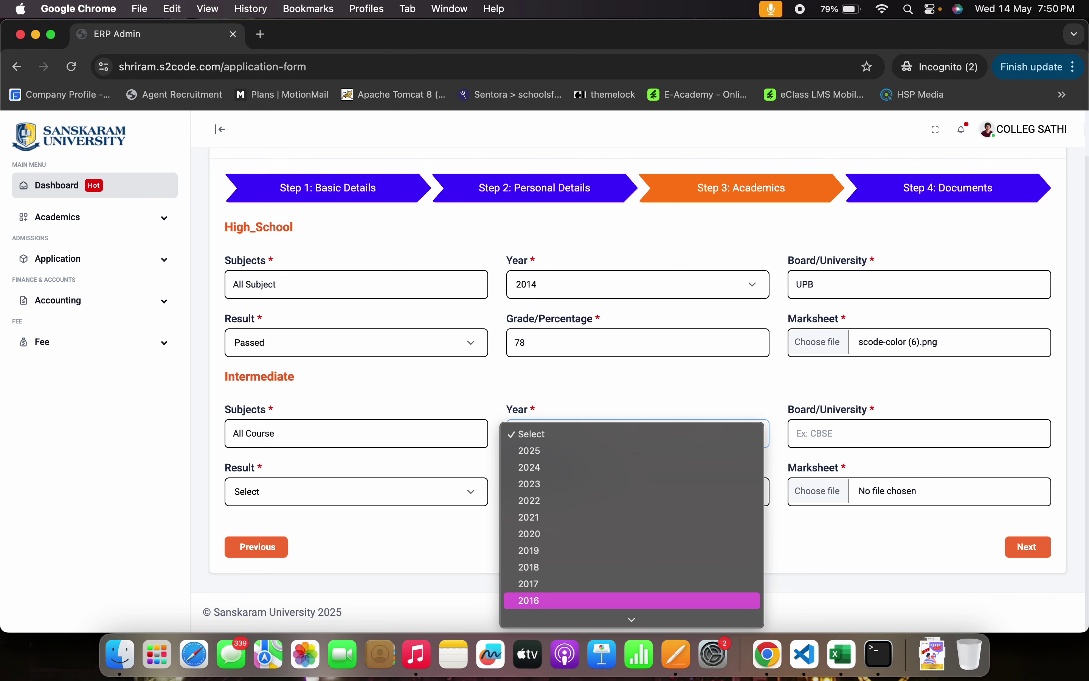
click(561, 602)
click(882, 427)
text(UOB)
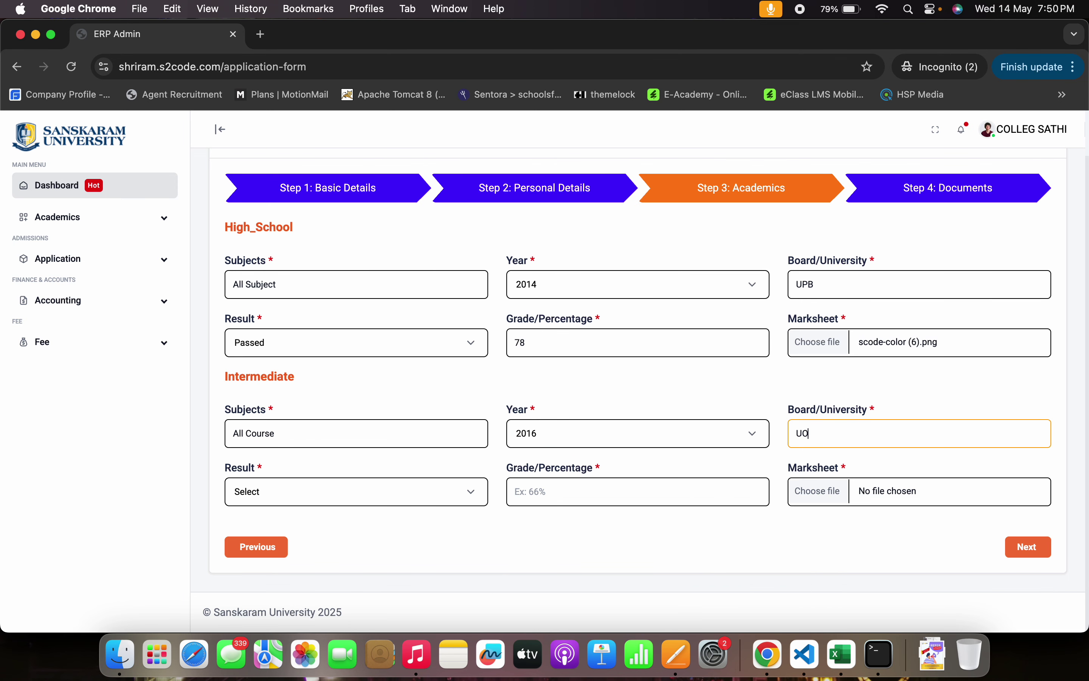
key(BackSpace)
key(BackSpace)
text(PB)
Step: Mark Intermediate Passed with grade 67, attach scode-color (6).png as marksheet, and save academics
click(453, 501)
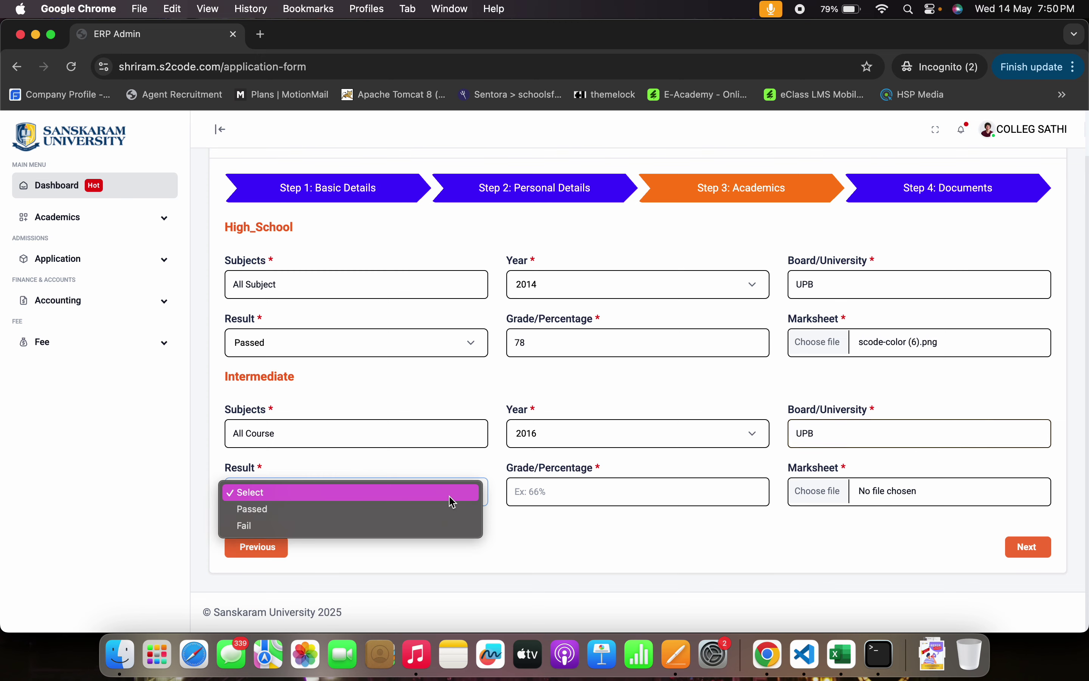
click(406, 510)
click(517, 504)
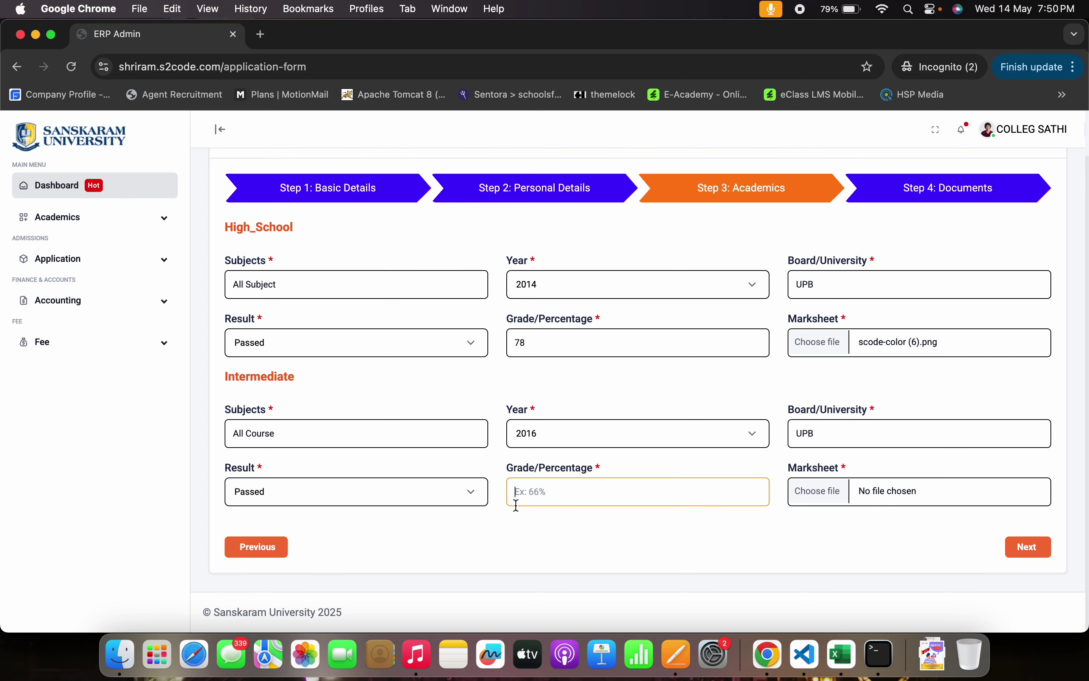
text(67)
key(Tab)
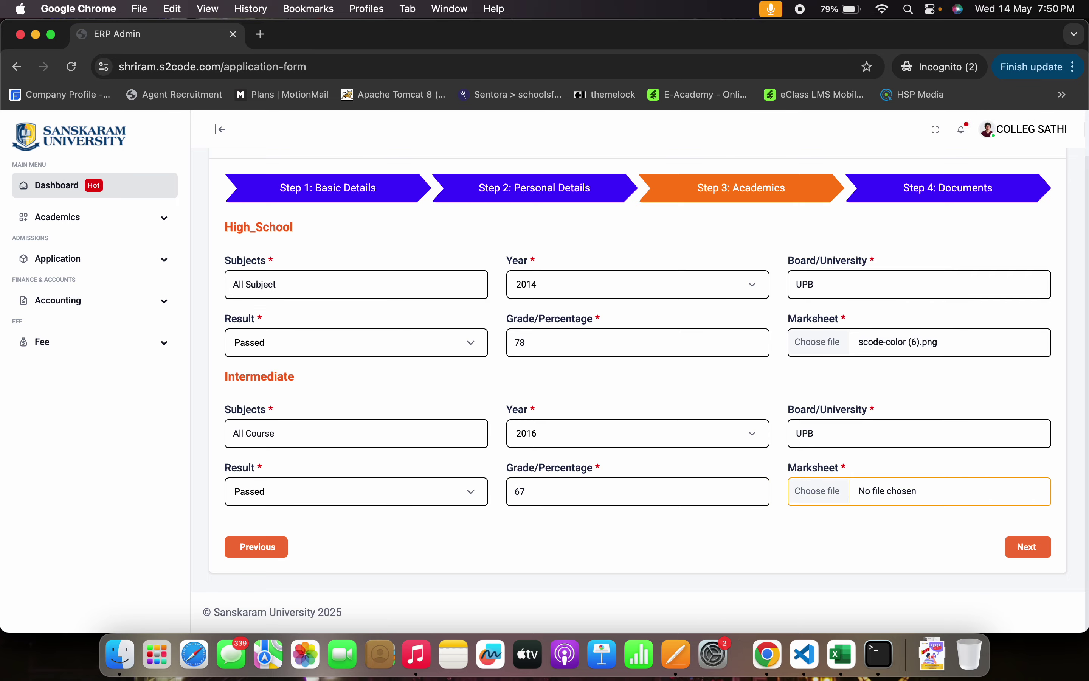
click(819, 497)
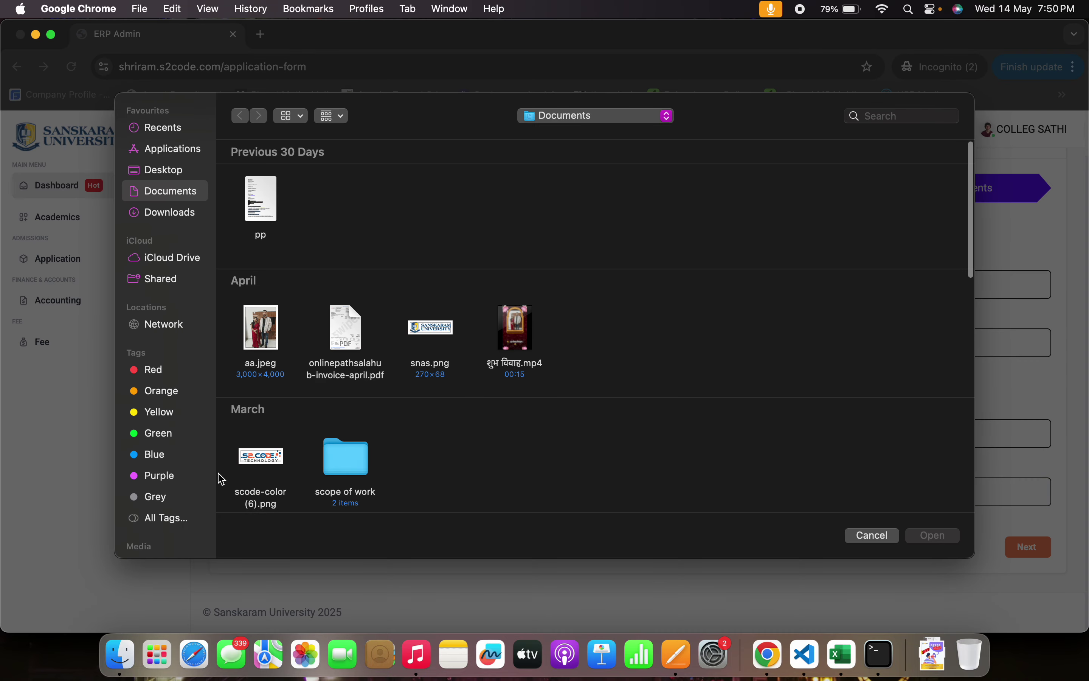
click(266, 467)
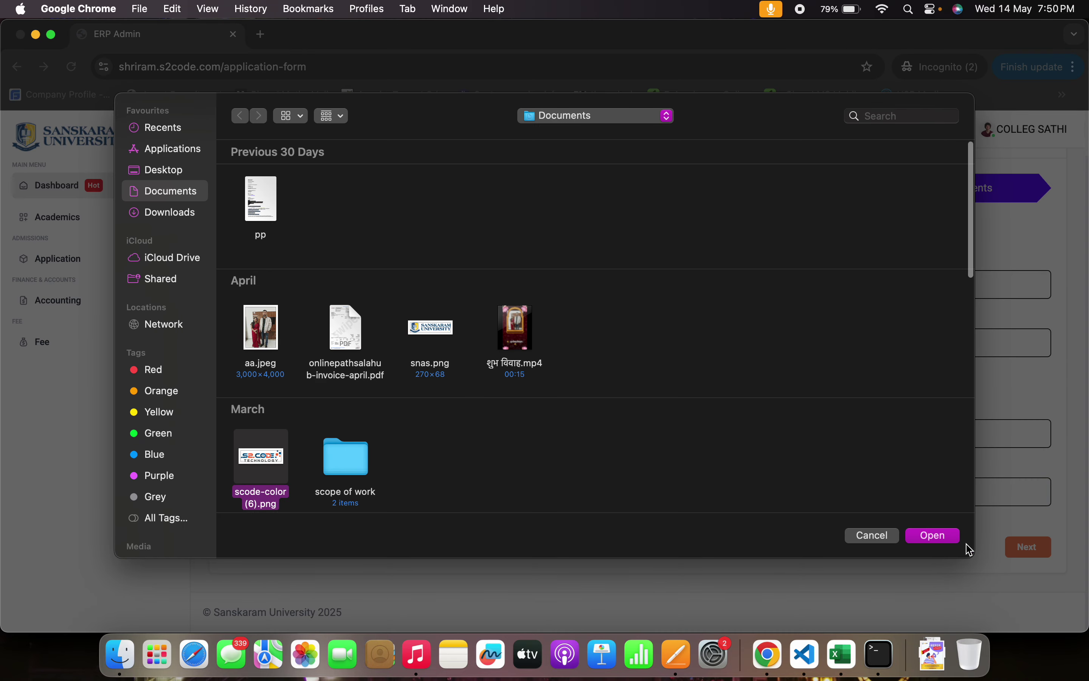
click(951, 538)
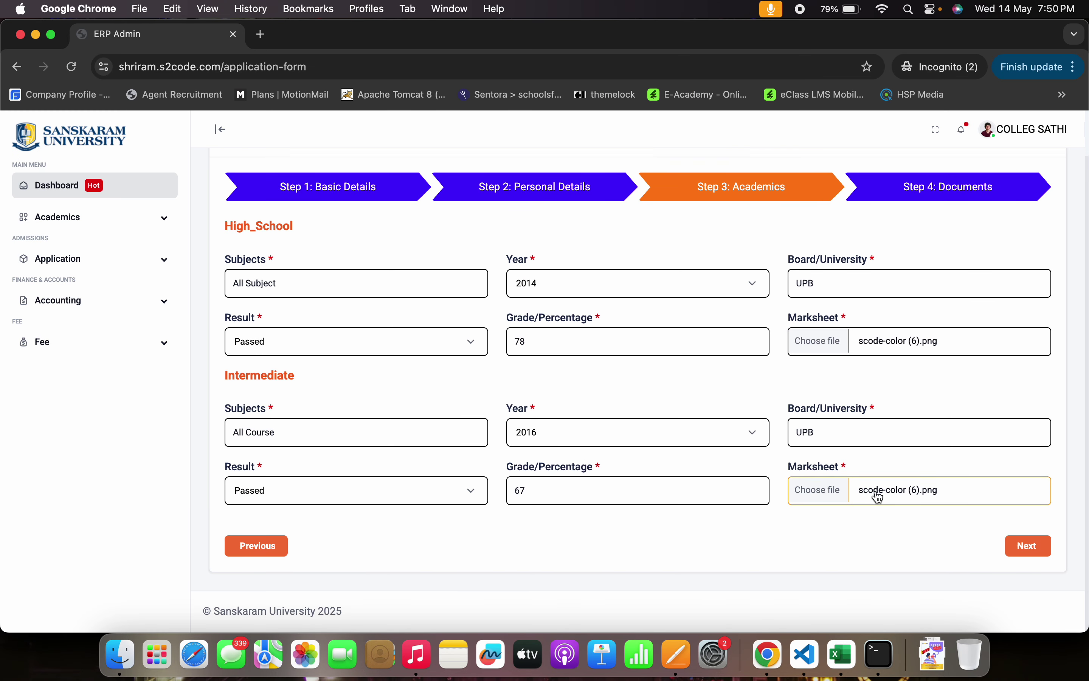
click(1043, 548)
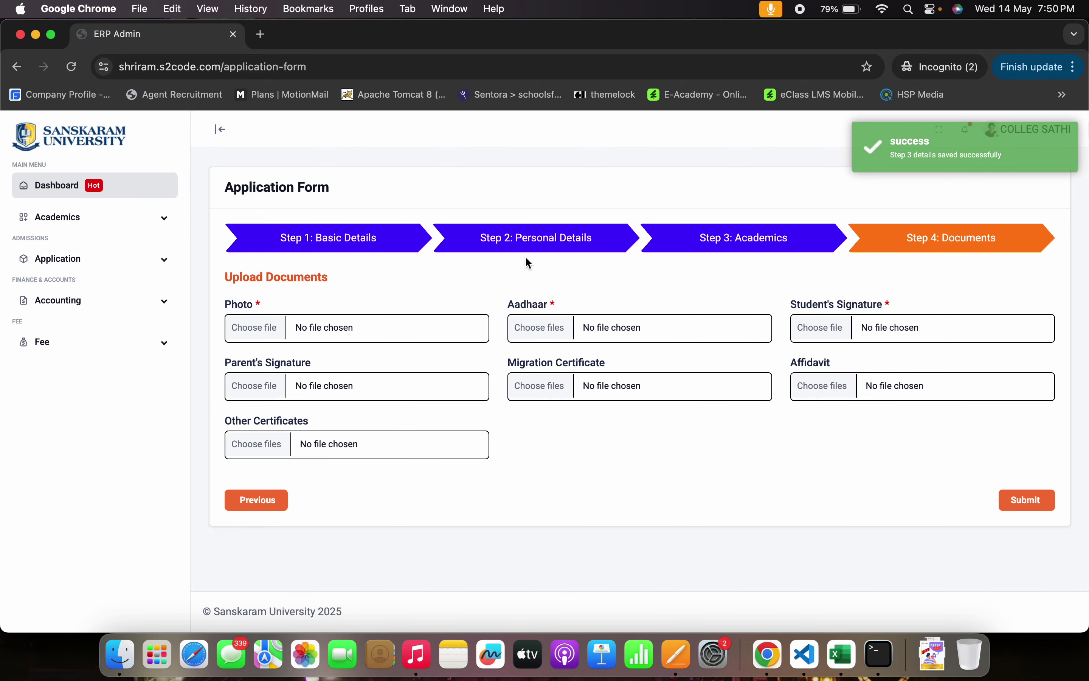
Step: Attach scode-color (6).png as Photo, Aadhaar and Student's Signature, then submit the application
click(259, 338)
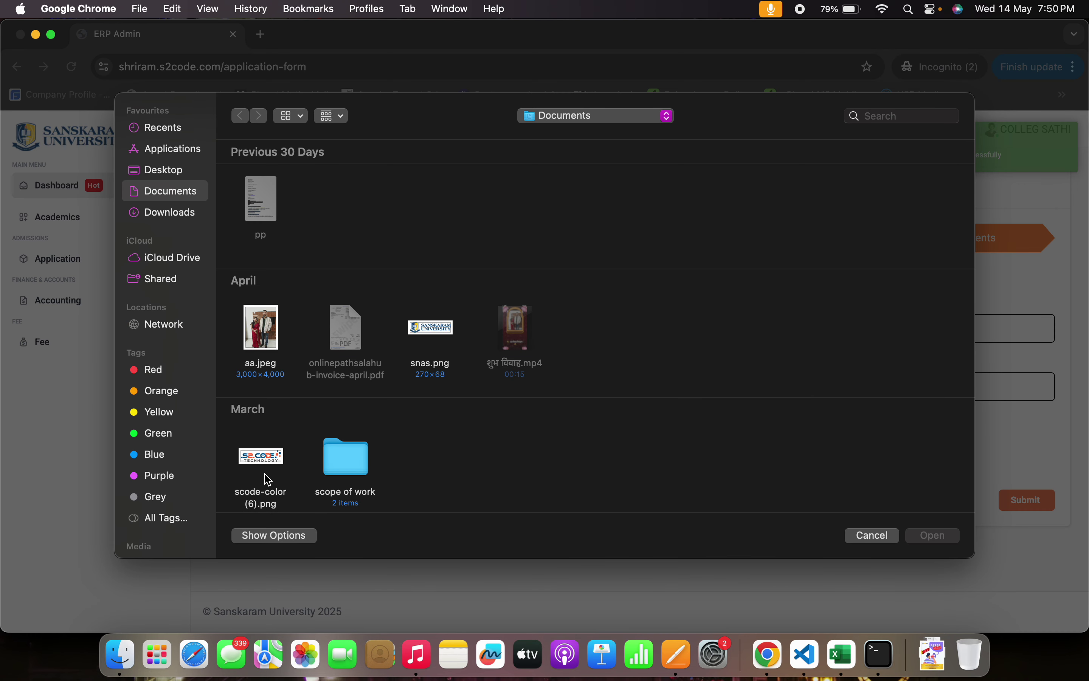
click(276, 456)
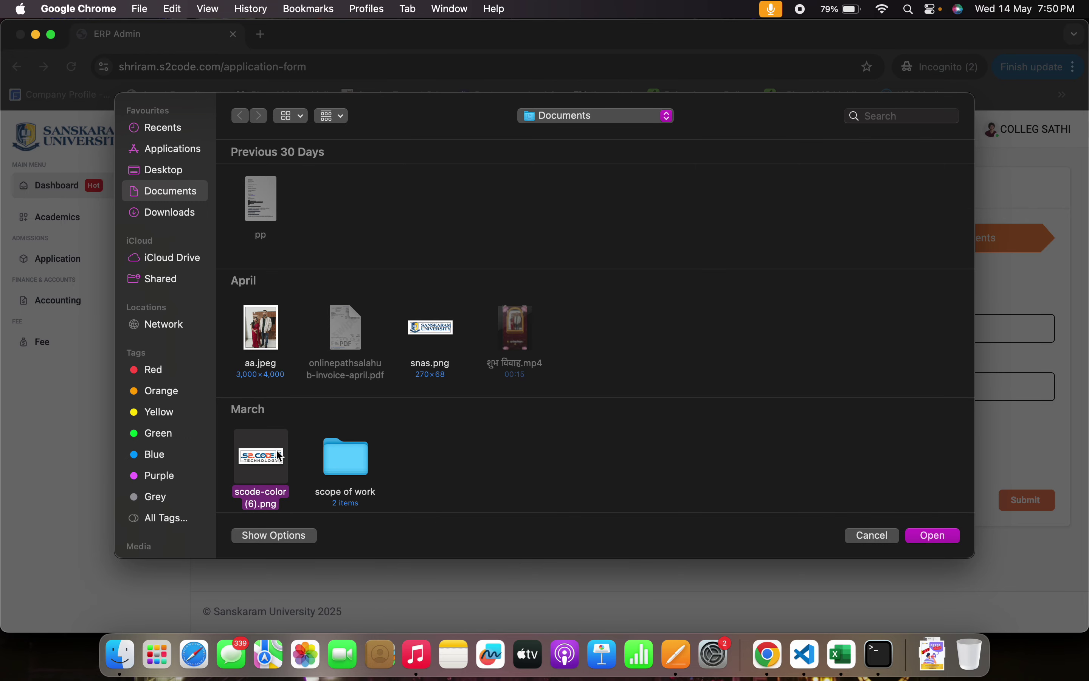
click(933, 535)
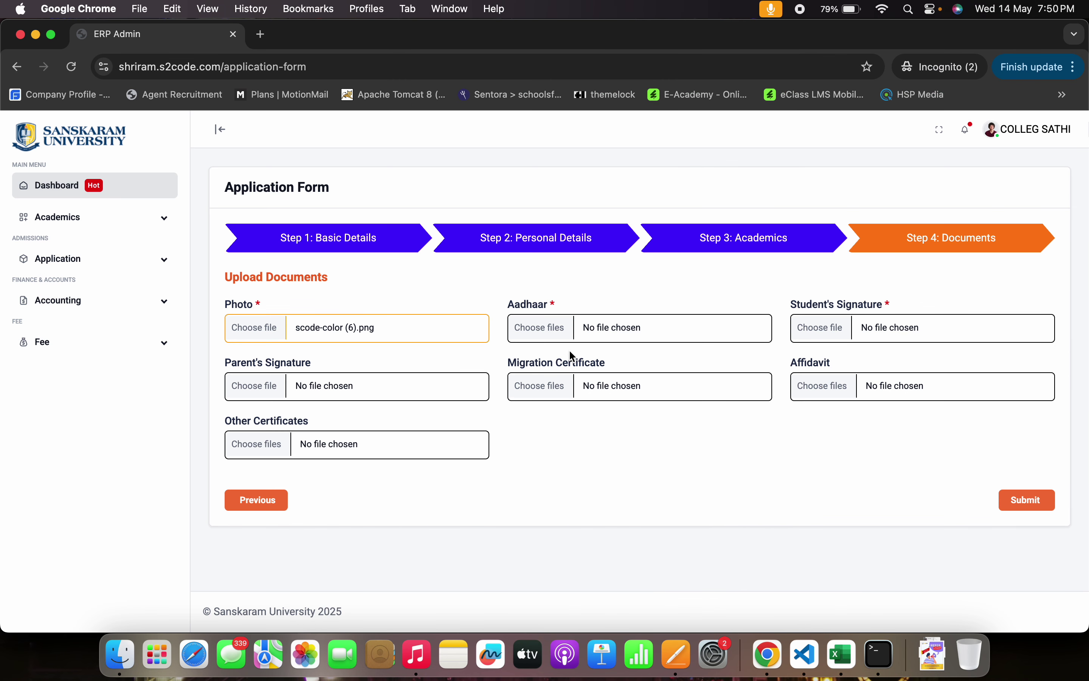
click(562, 341)
click(263, 461)
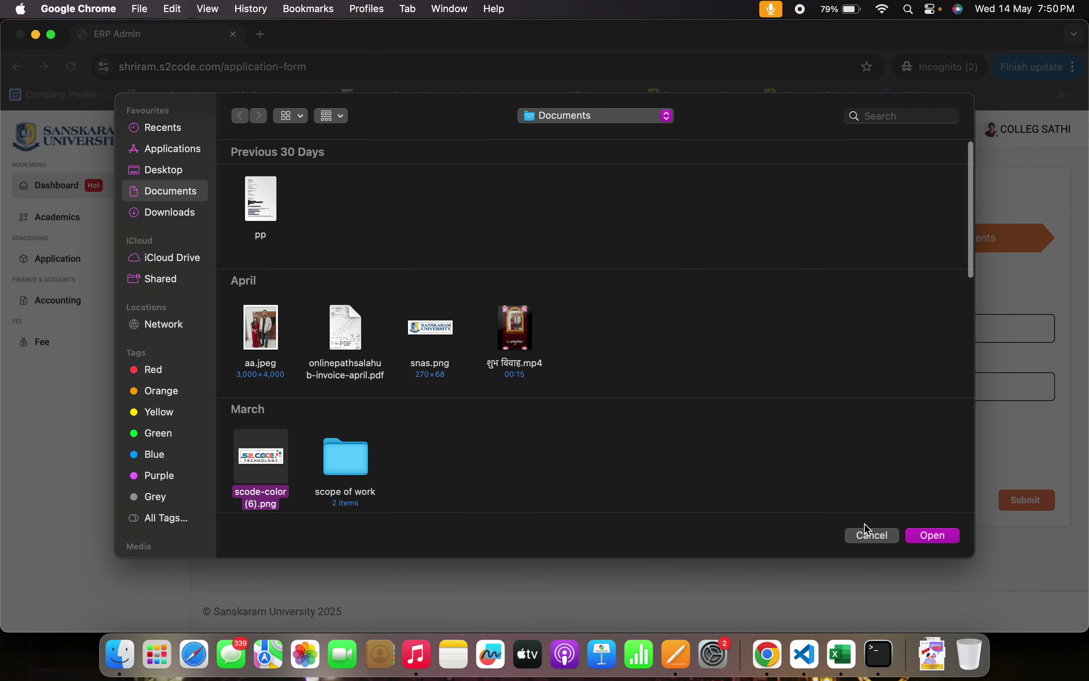
click(929, 540)
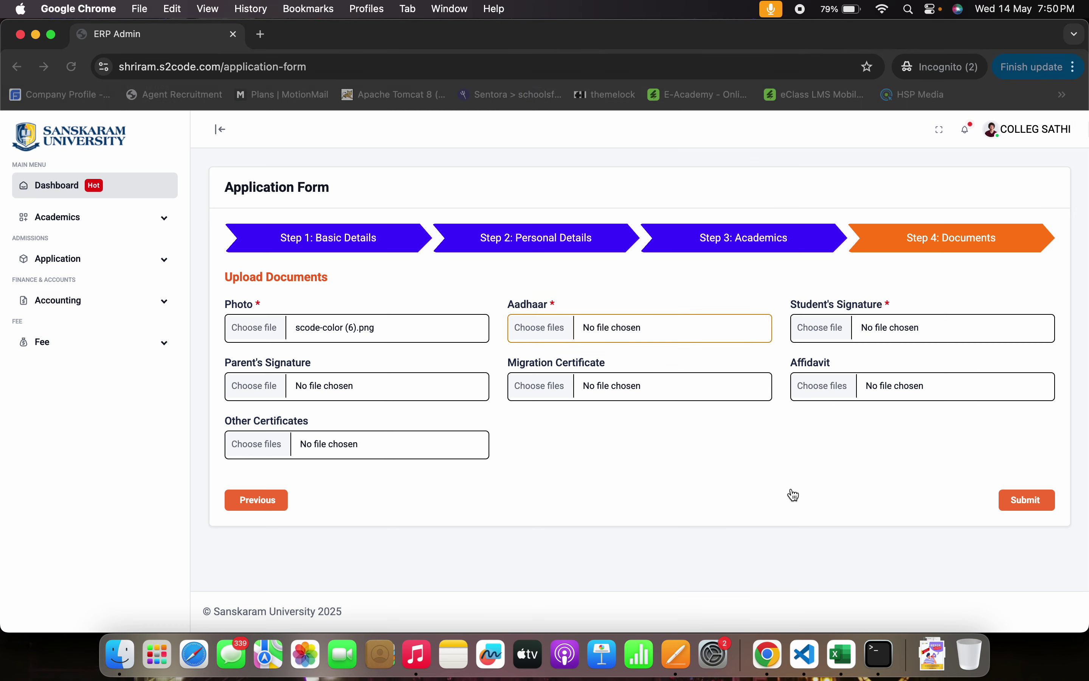
click(831, 328)
click(266, 474)
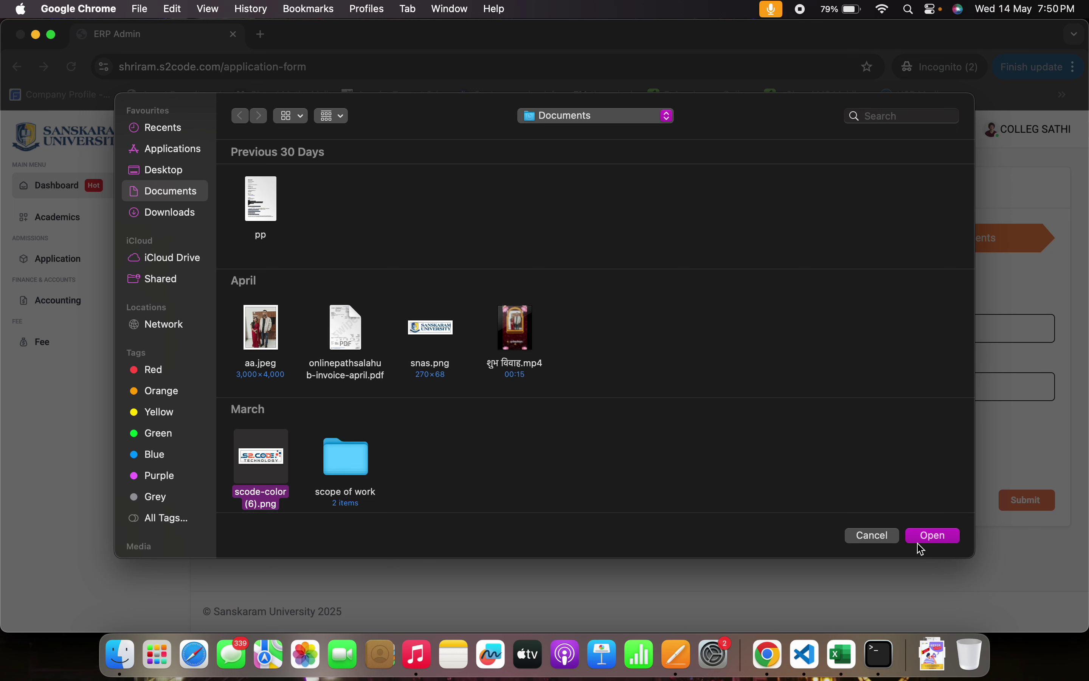
click(930, 539)
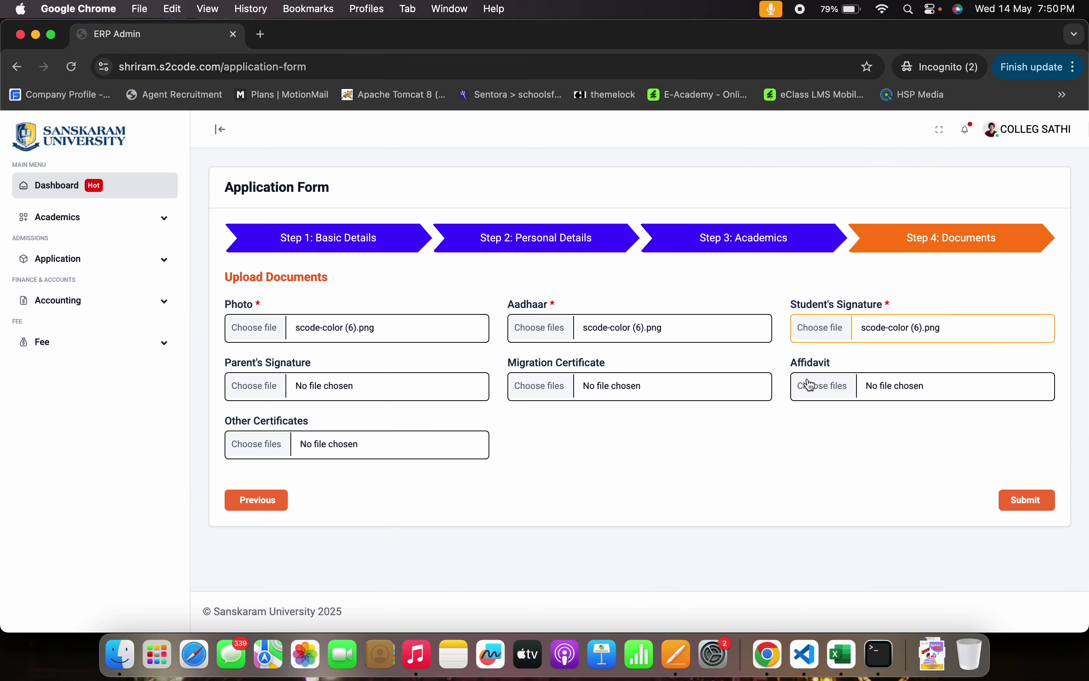
click(1045, 508)
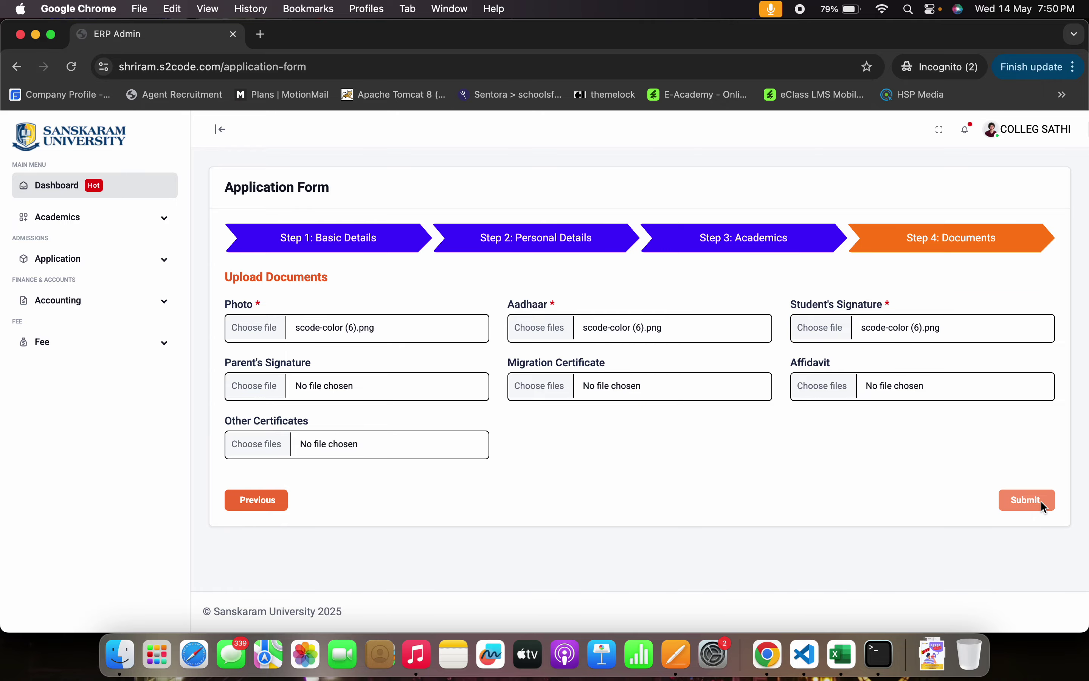
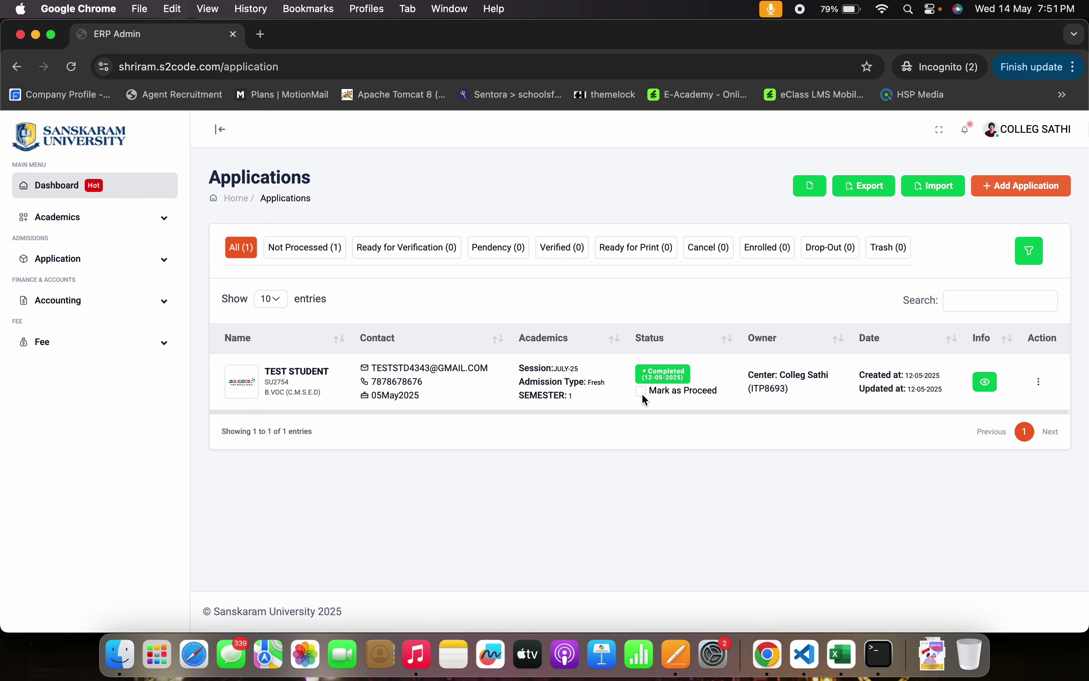
Step: Check the admin's Application > Applications list, then return to the center's ERP window
key(ctrl+Up)
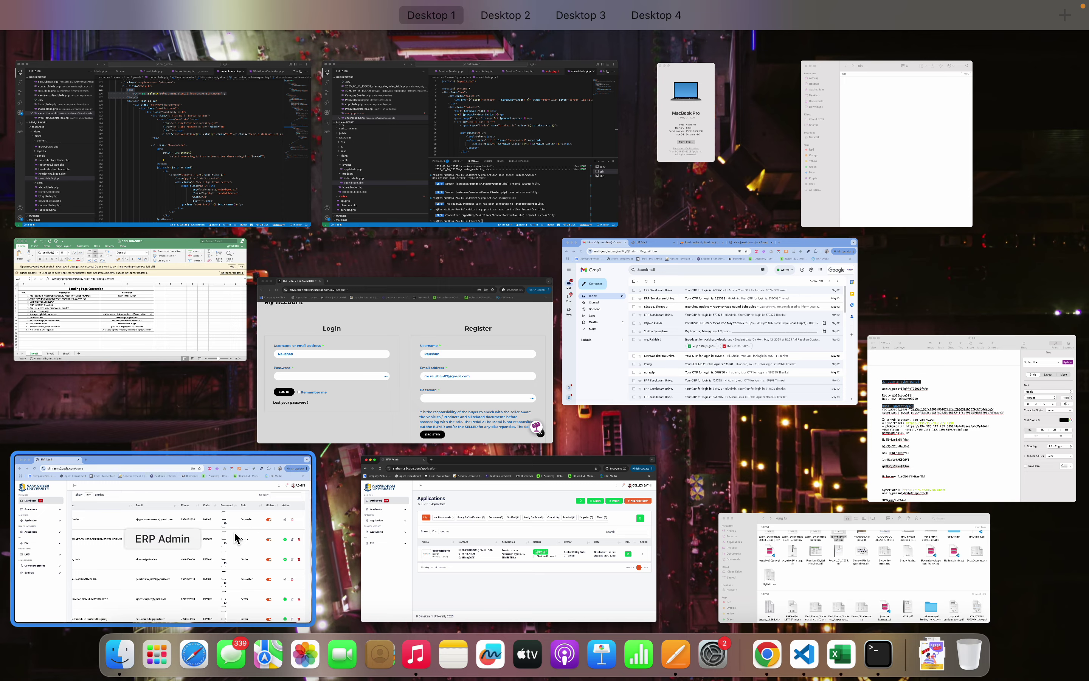
click(234, 533)
click(84, 265)
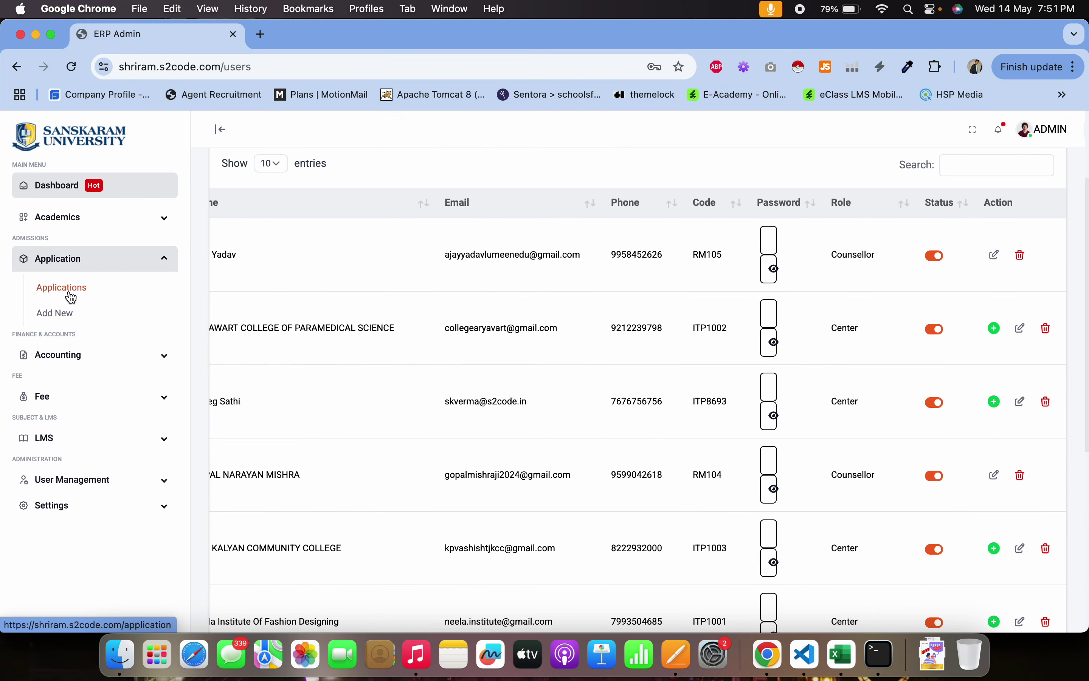
click(67, 288)
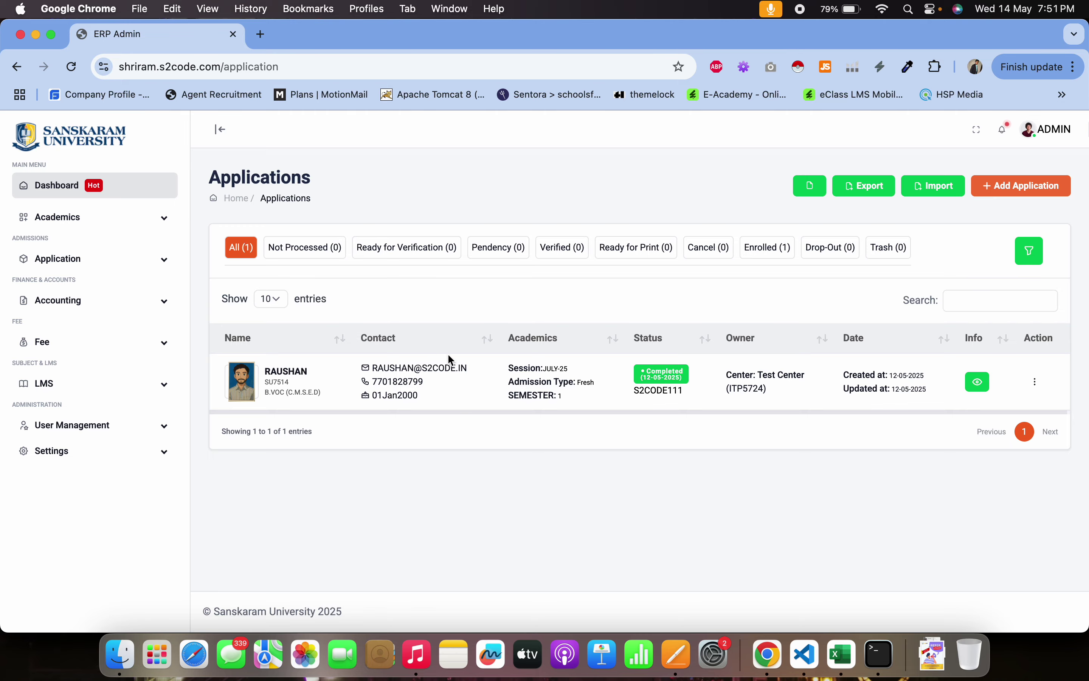
key(ctrl+Up)
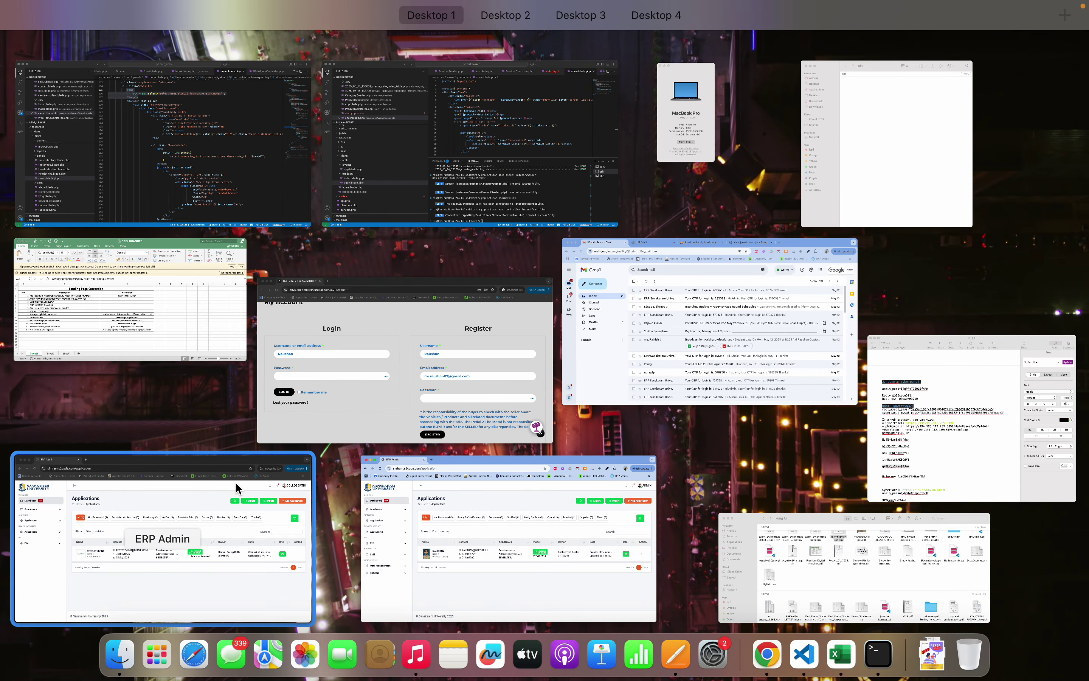
click(198, 492)
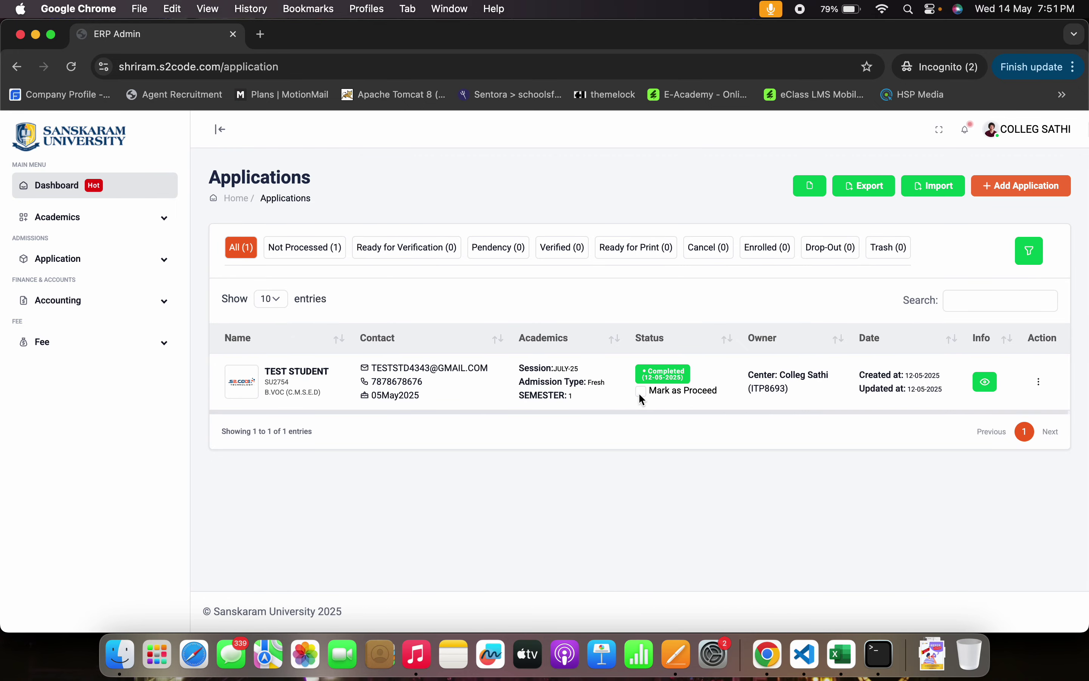
Step: Mark TEST STUDENT's application as proceeded, confirming both irreversible-change warnings
click(640, 395)
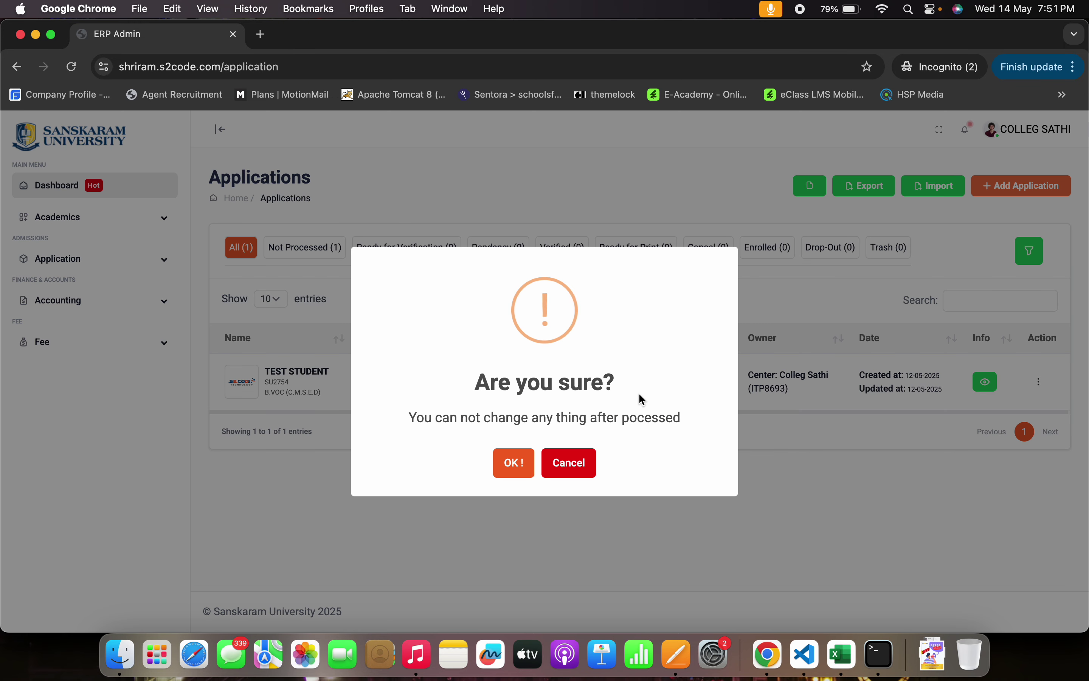
click(517, 468)
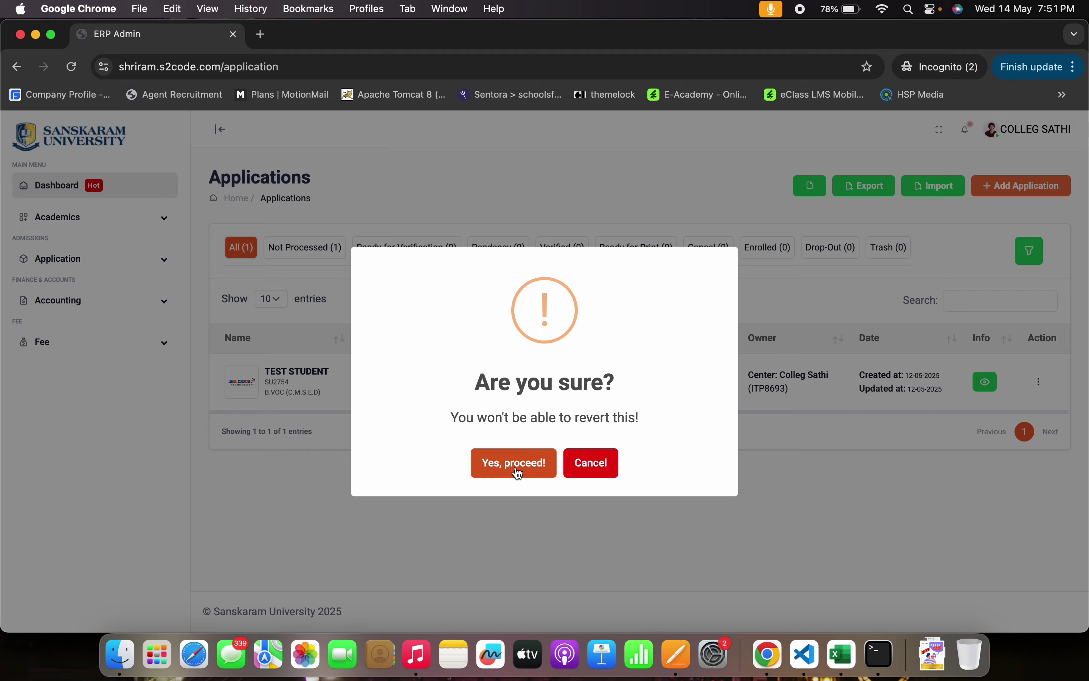
click(517, 471)
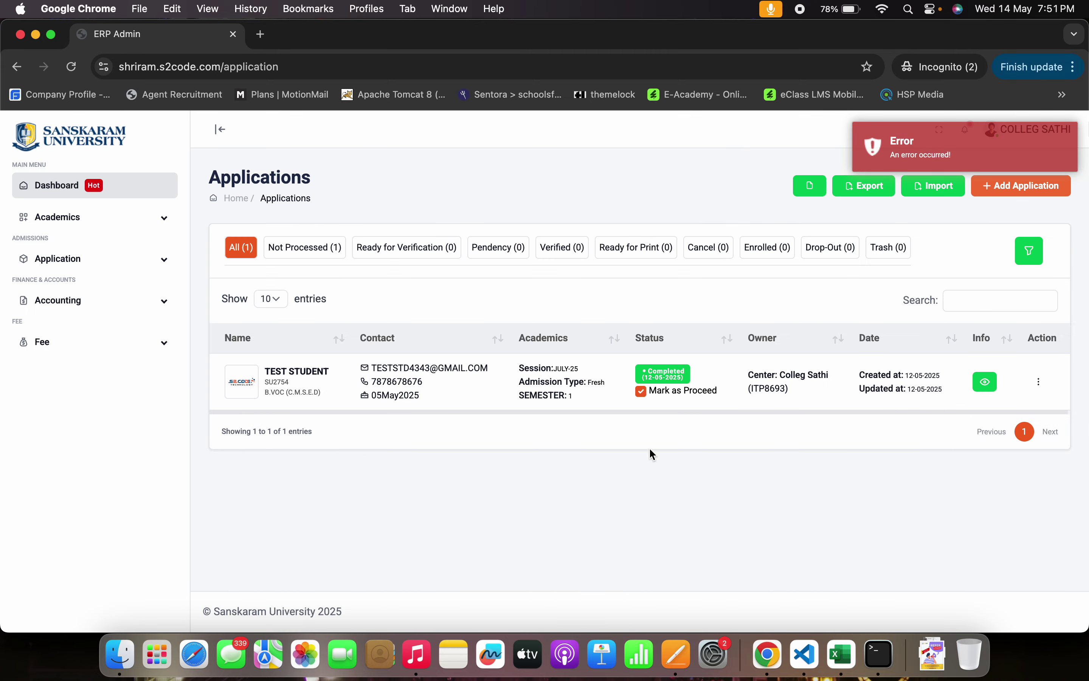
Step: Filter the center's list to Ready for Verification, then reload the admin's applications and filter likewise
key(ctrl+Up)
key(ctrl+Up)
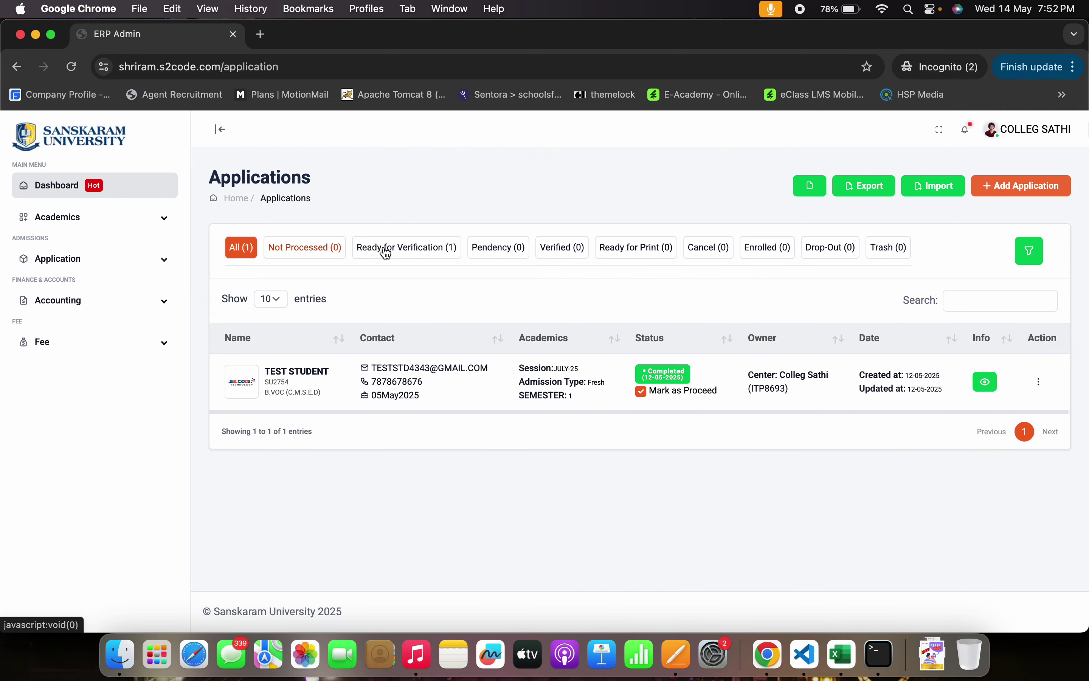
click(413, 254)
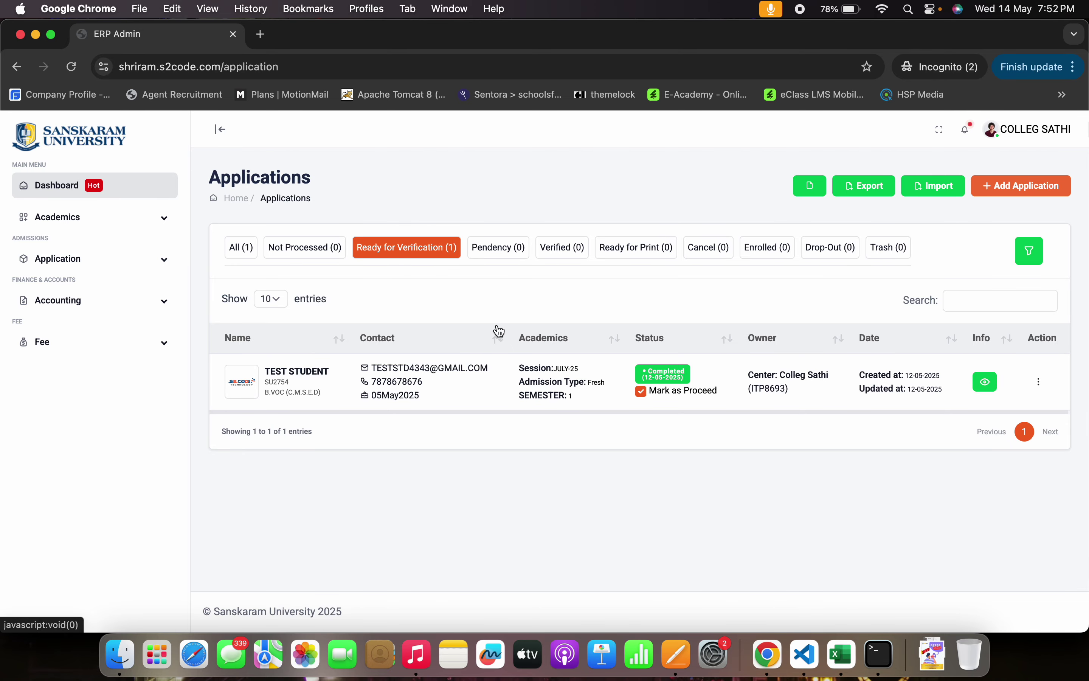
key(ctrl+Up)
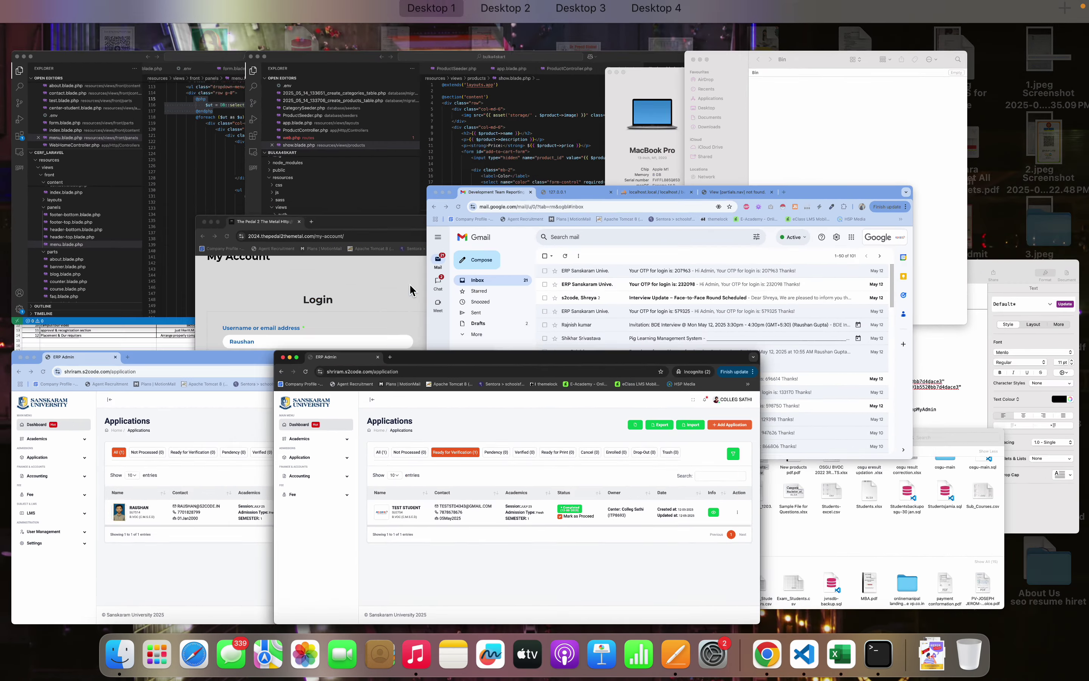
click(141, 527)
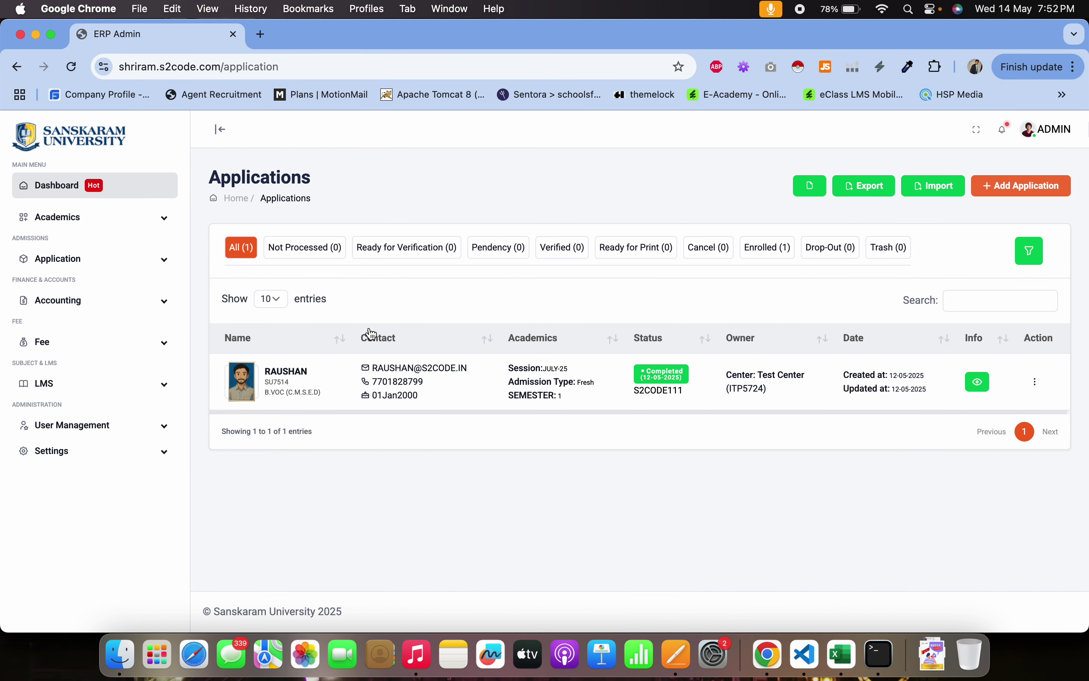
click(72, 68)
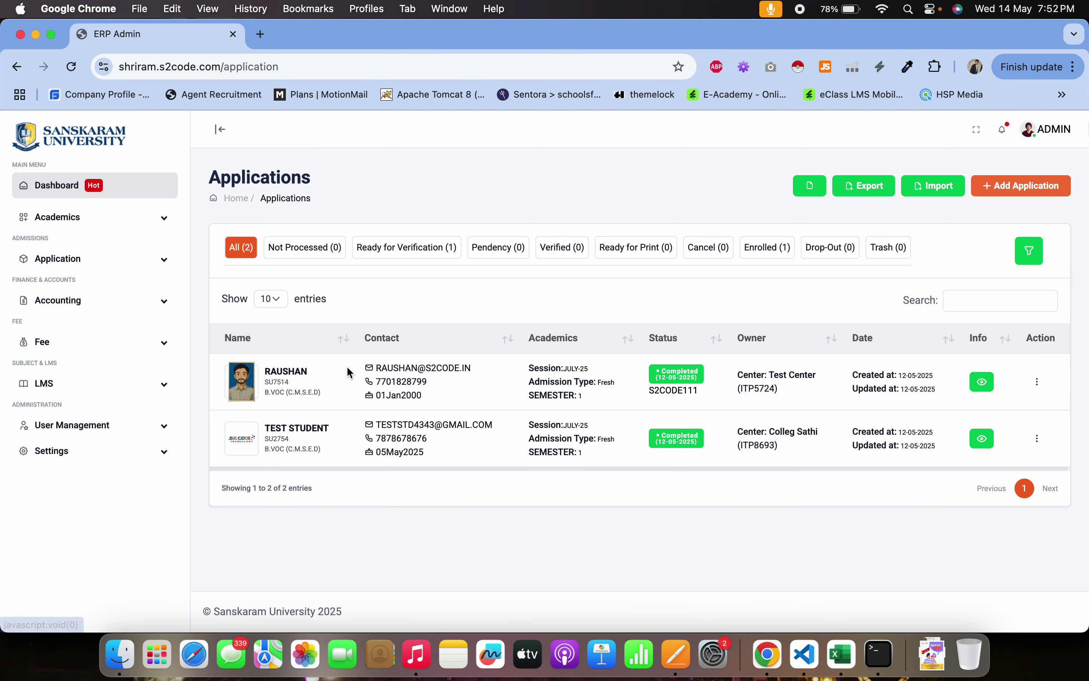
click(423, 257)
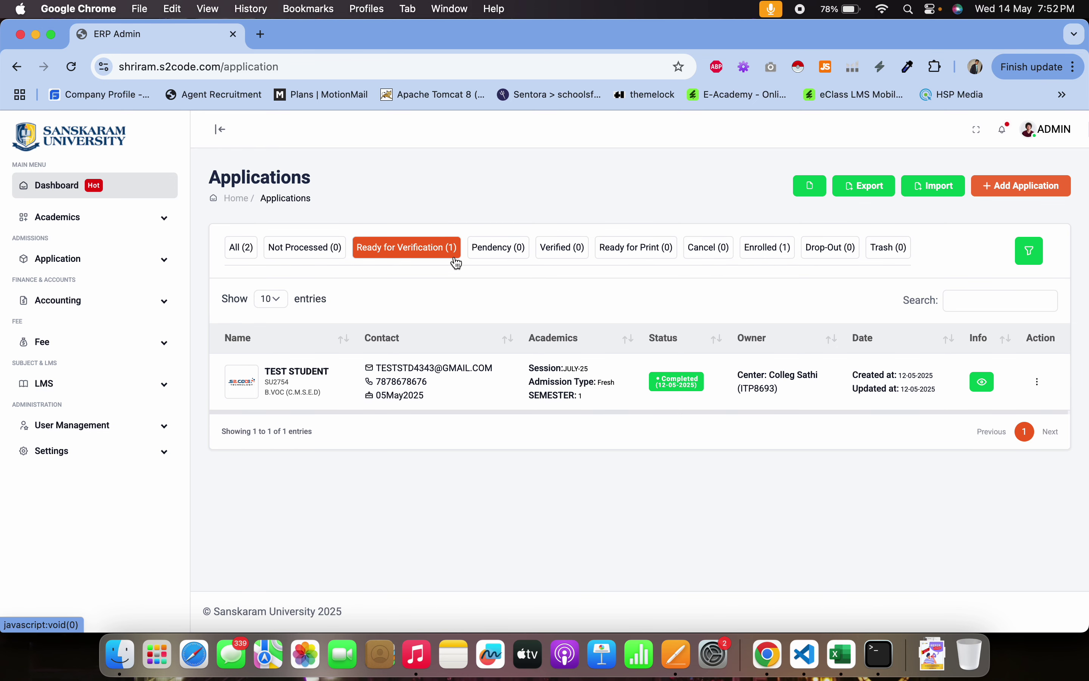